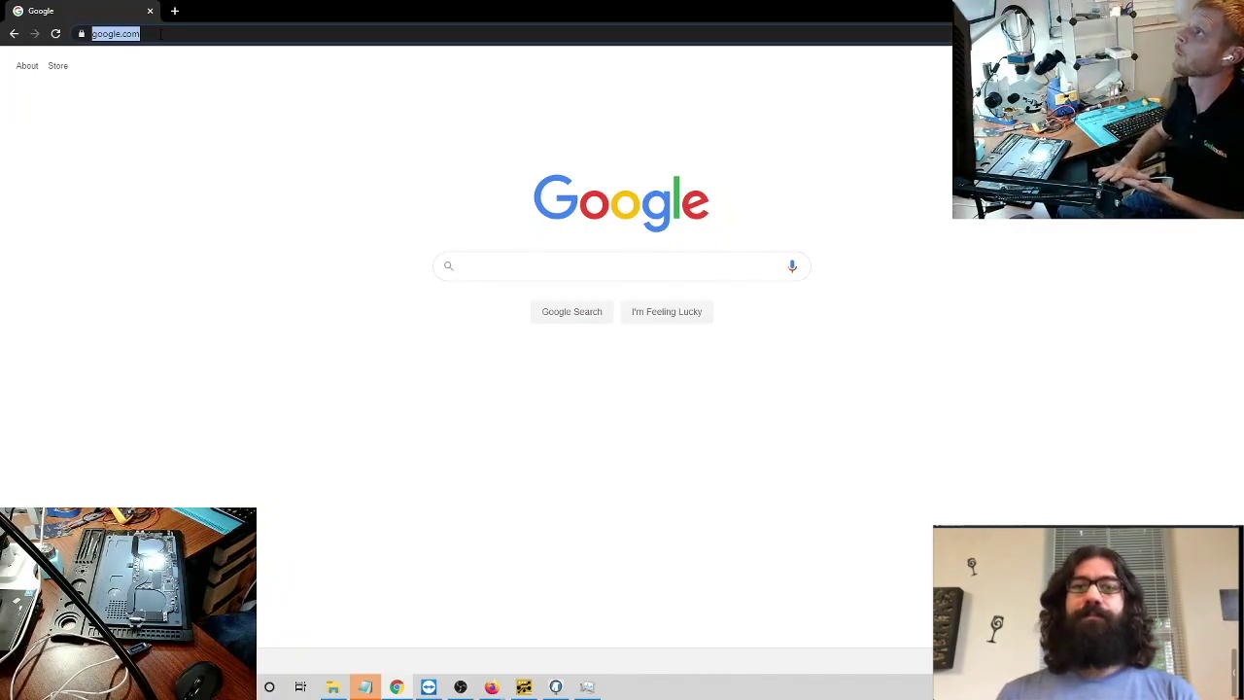
Step: Go to logi.wiki and open the 820-00165 Boot Up Diagram page
type("logi.wiki")
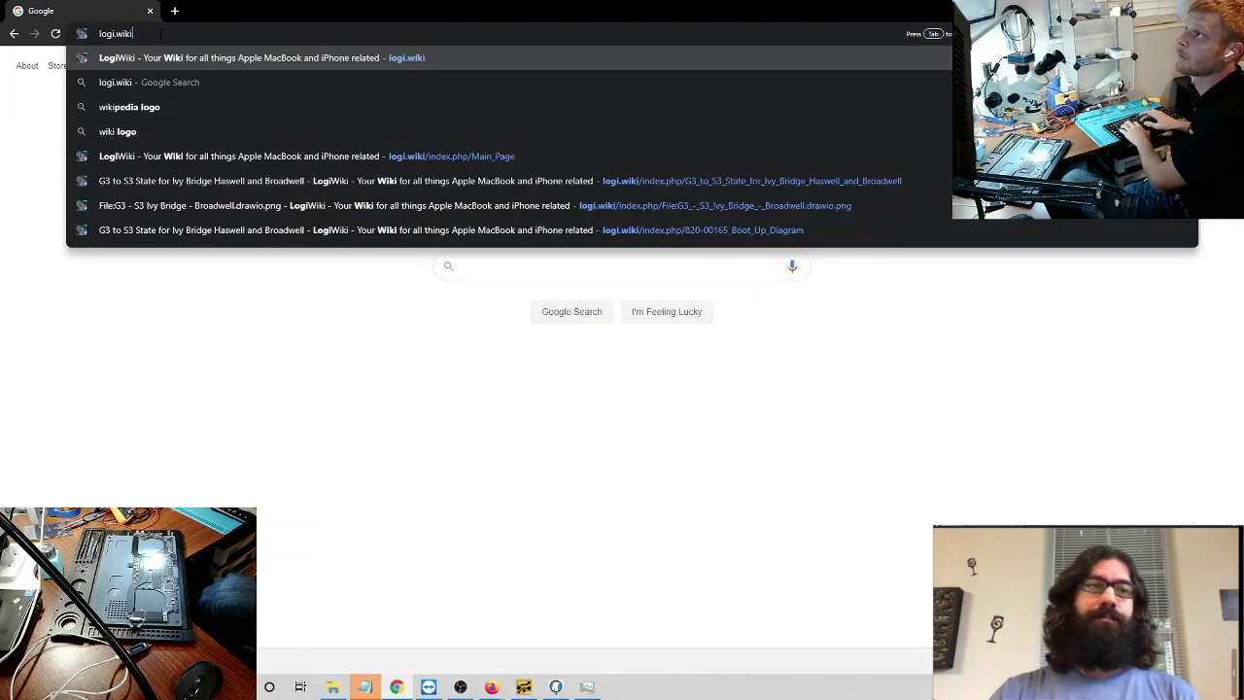
key("Return")
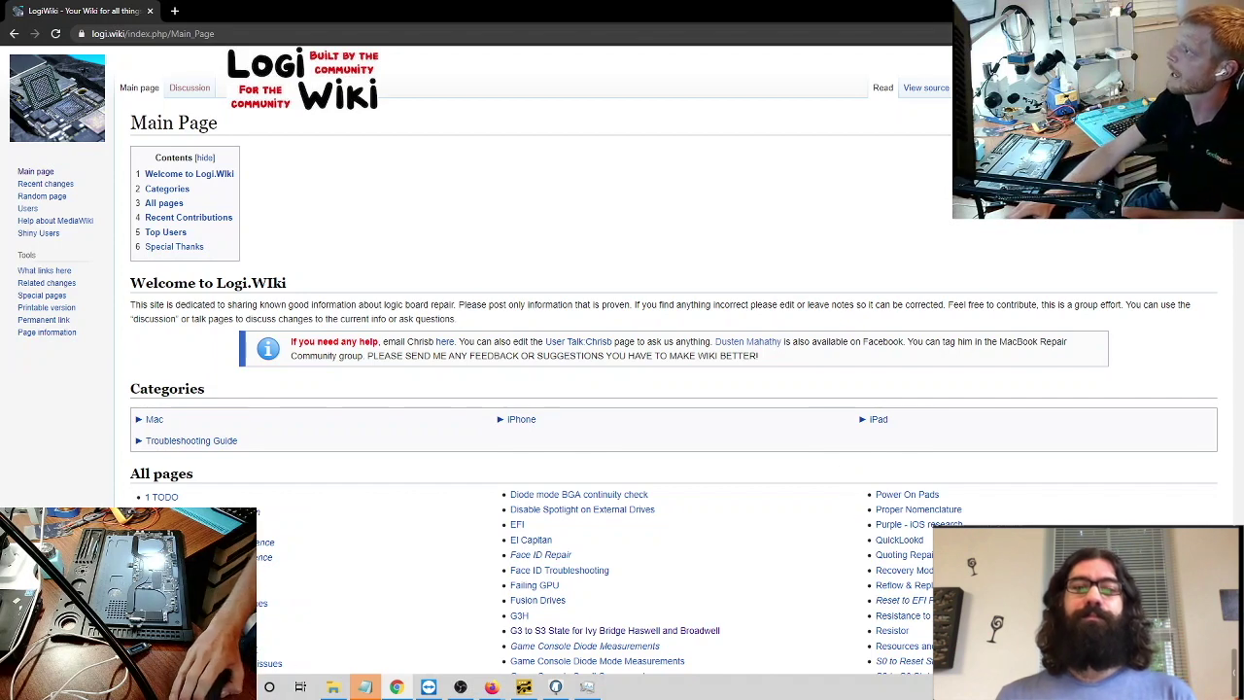
scroll(270, 591, "down", 1)
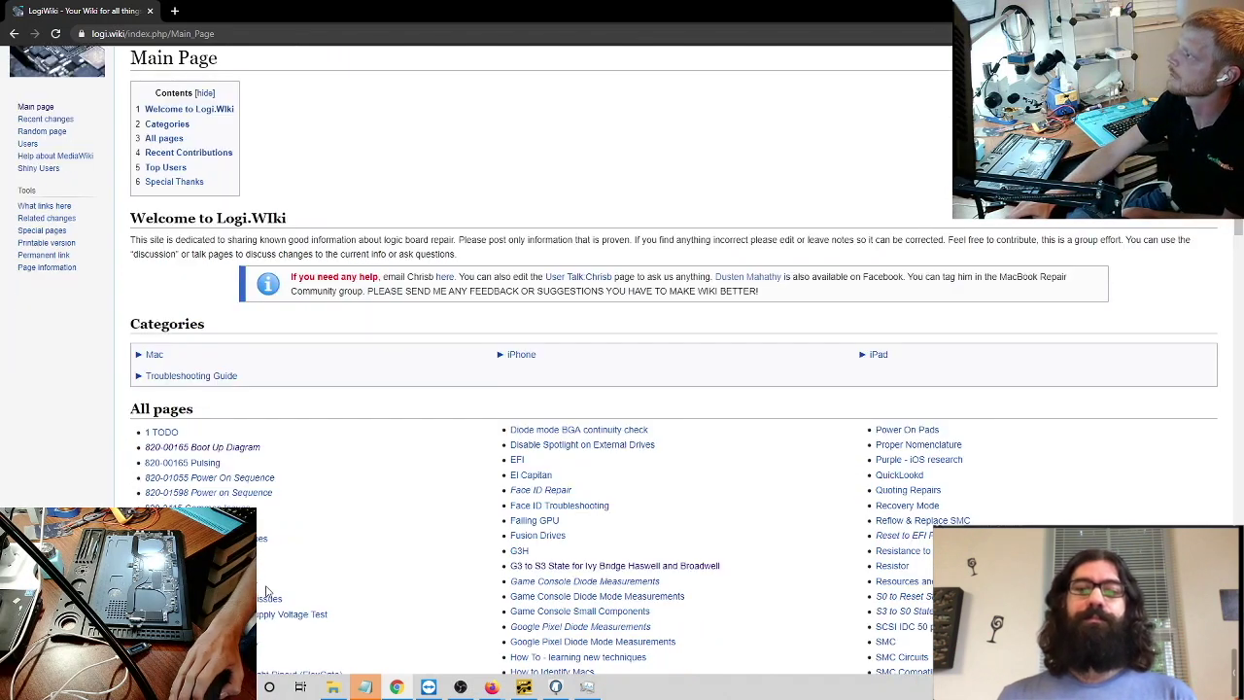
left_click(234, 448)
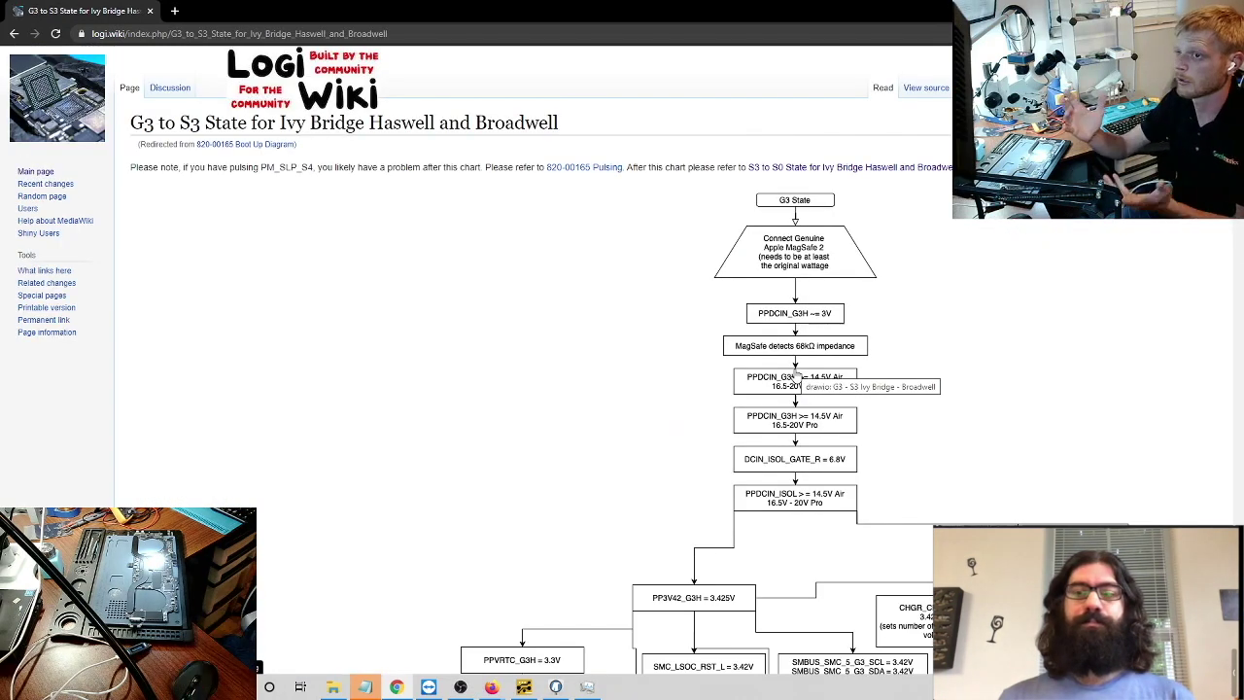
Step: Examine the upper part of the G3 to S3 flowchart, from G3 State through PP3V42_G3H to PPBUS_G3H
scroll(795, 375, "down", 2)
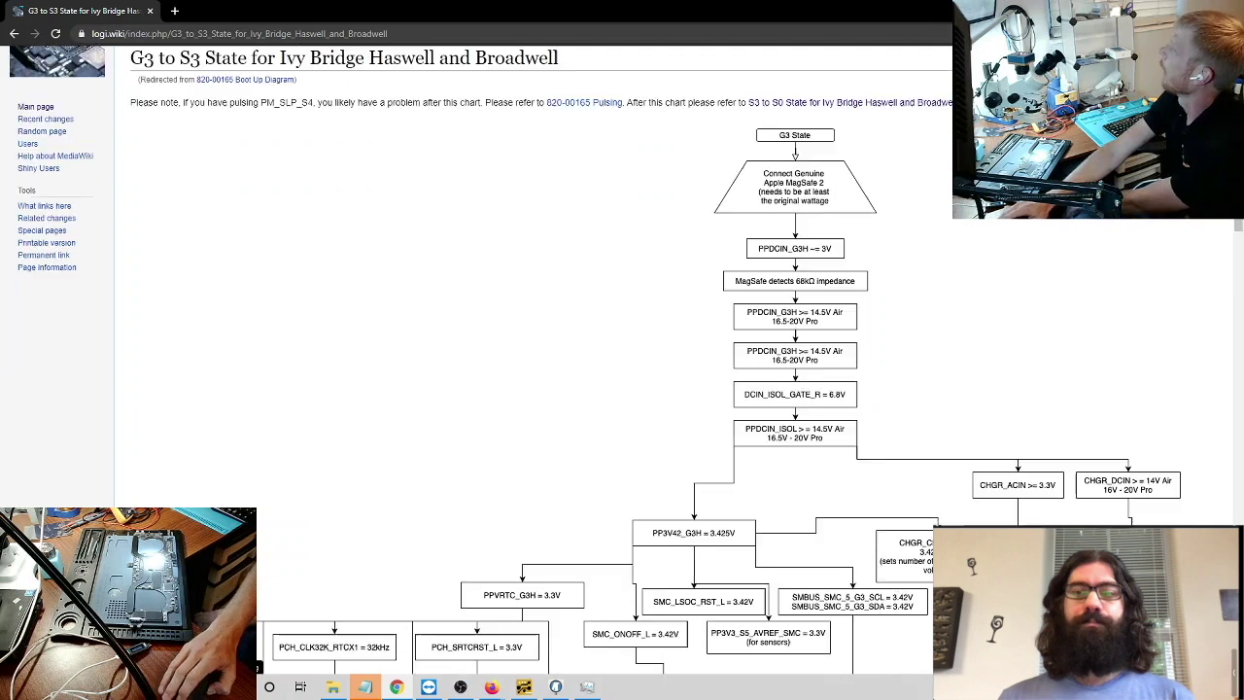
scroll(861, 205, "down", 1)
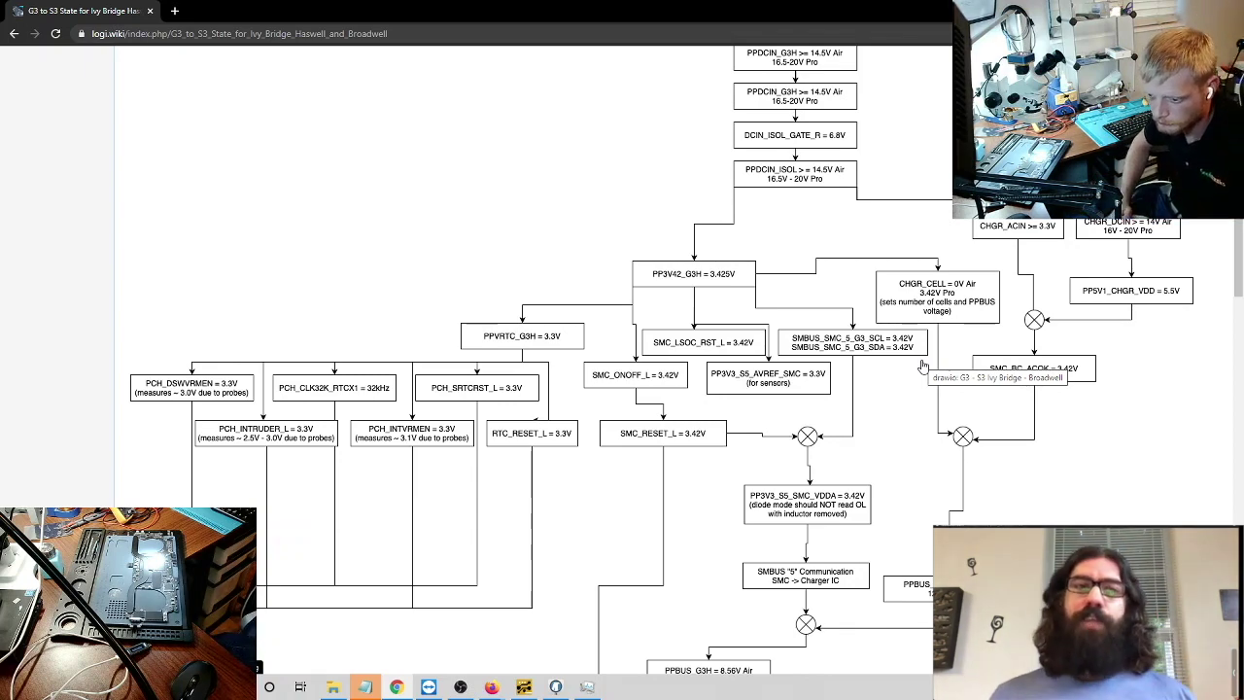
scroll(921, 364, "up", 3)
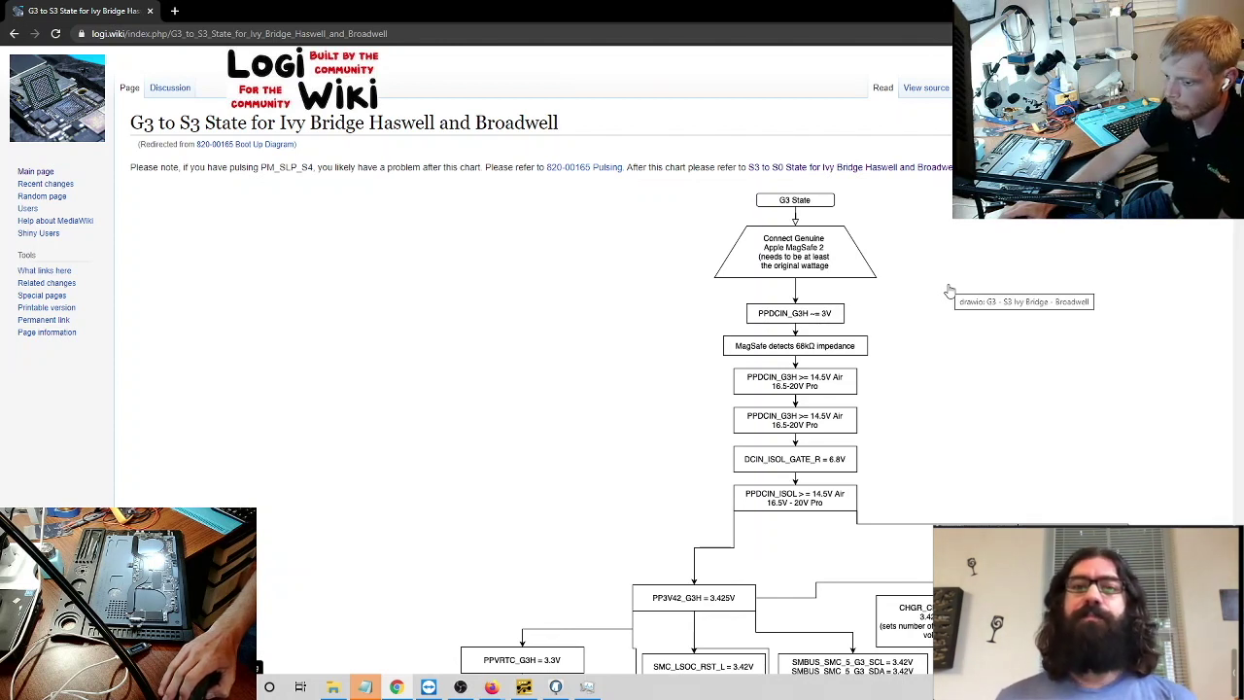
scroll(881, 361, "down", 6)
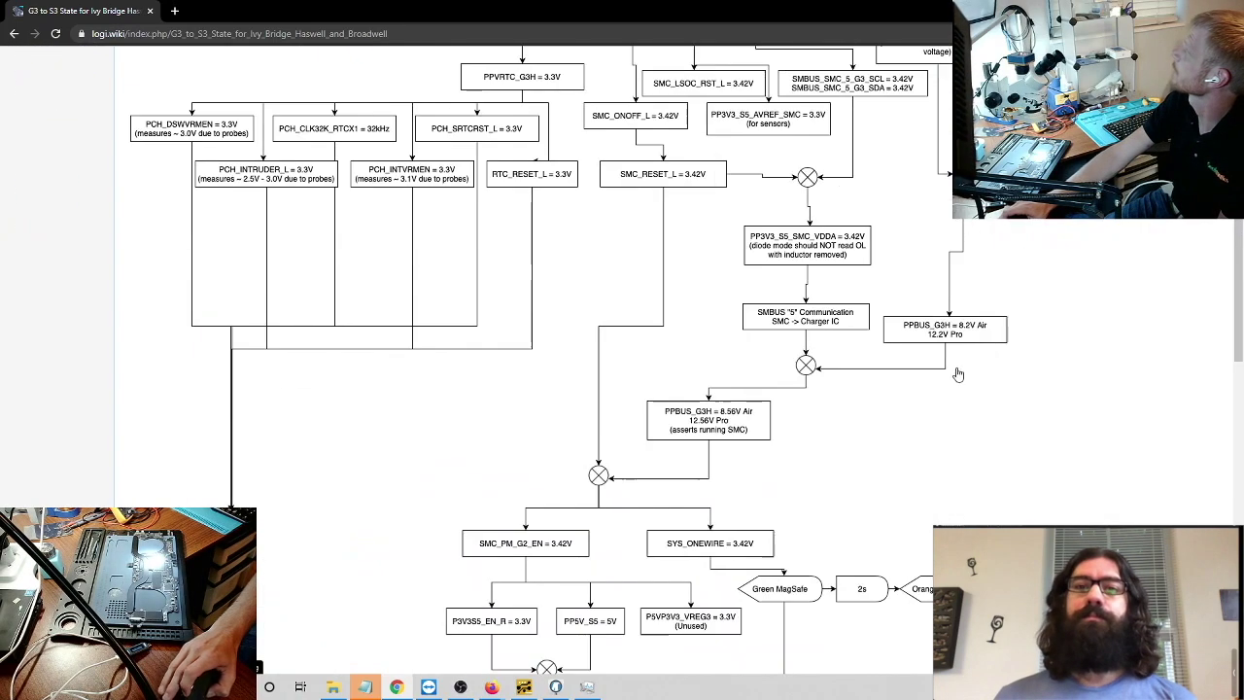
scroll(958, 374, "down", 1)
scroll(963, 333, "up", 3)
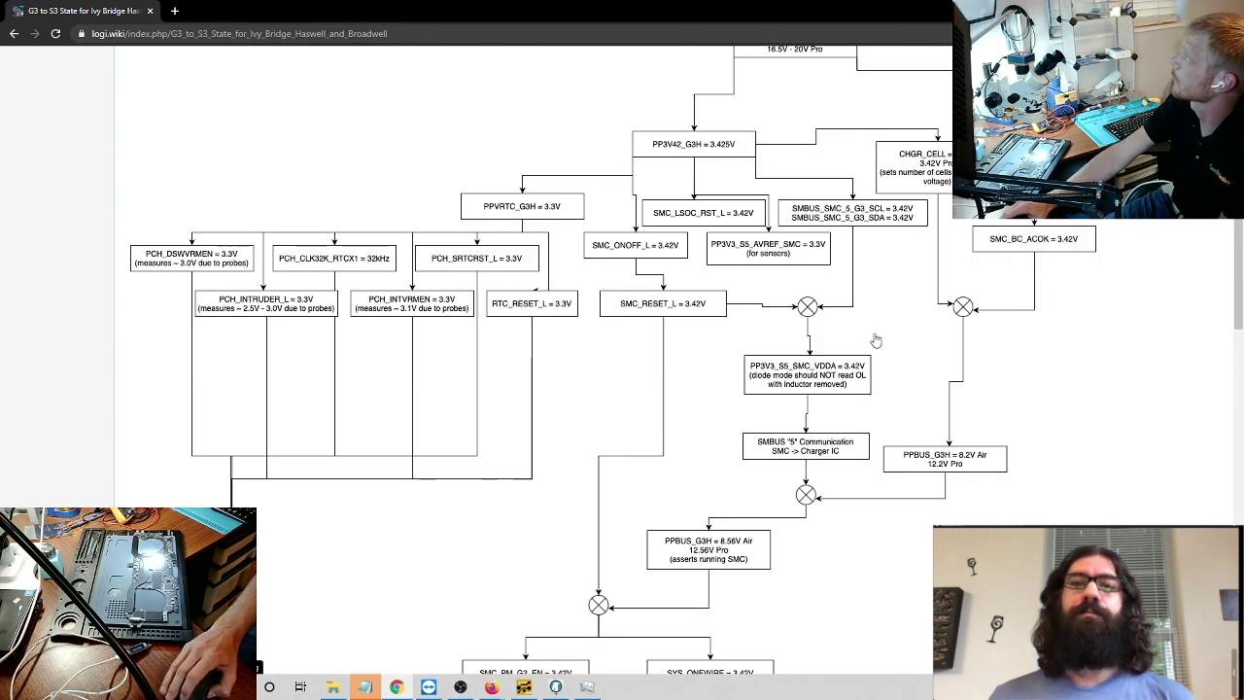
scroll(958, 301, "up", 1)
scroll(806, 365, "down", 1)
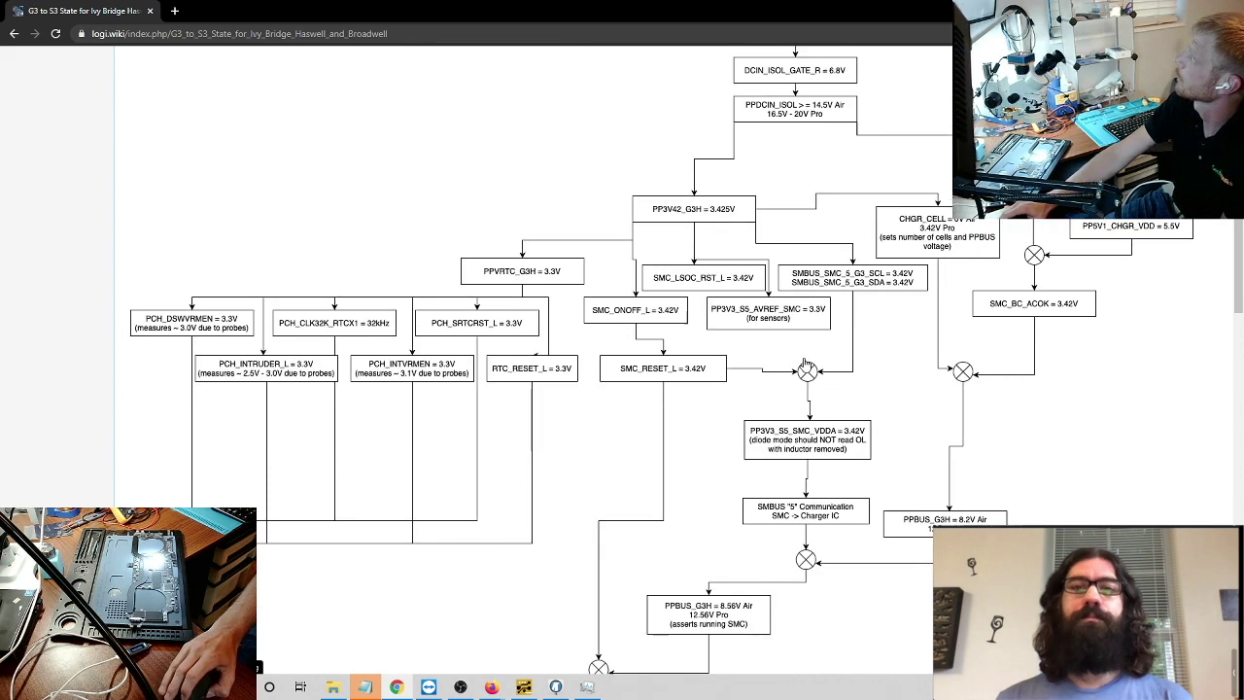
scroll(806, 366, "down", 3)
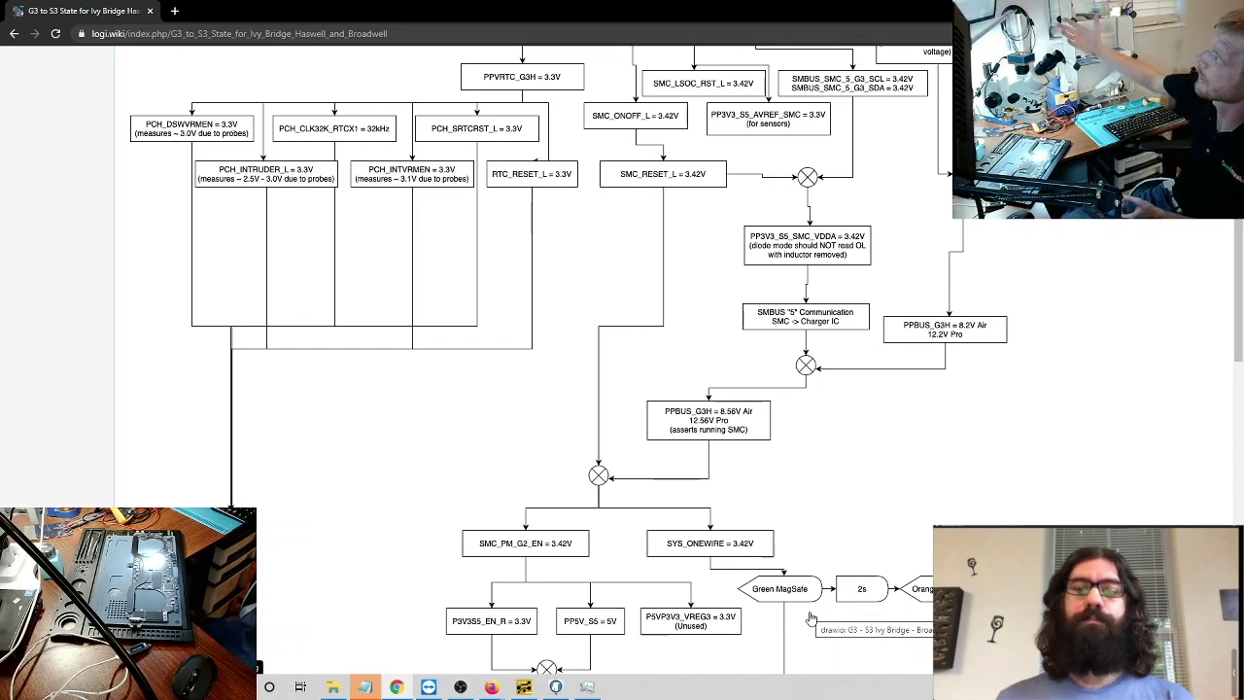
Step: Follow the G3 to S3 flowchart through the S5 and deep-sleep signals to S3 State at its end
scroll(790, 610, "down", 3)
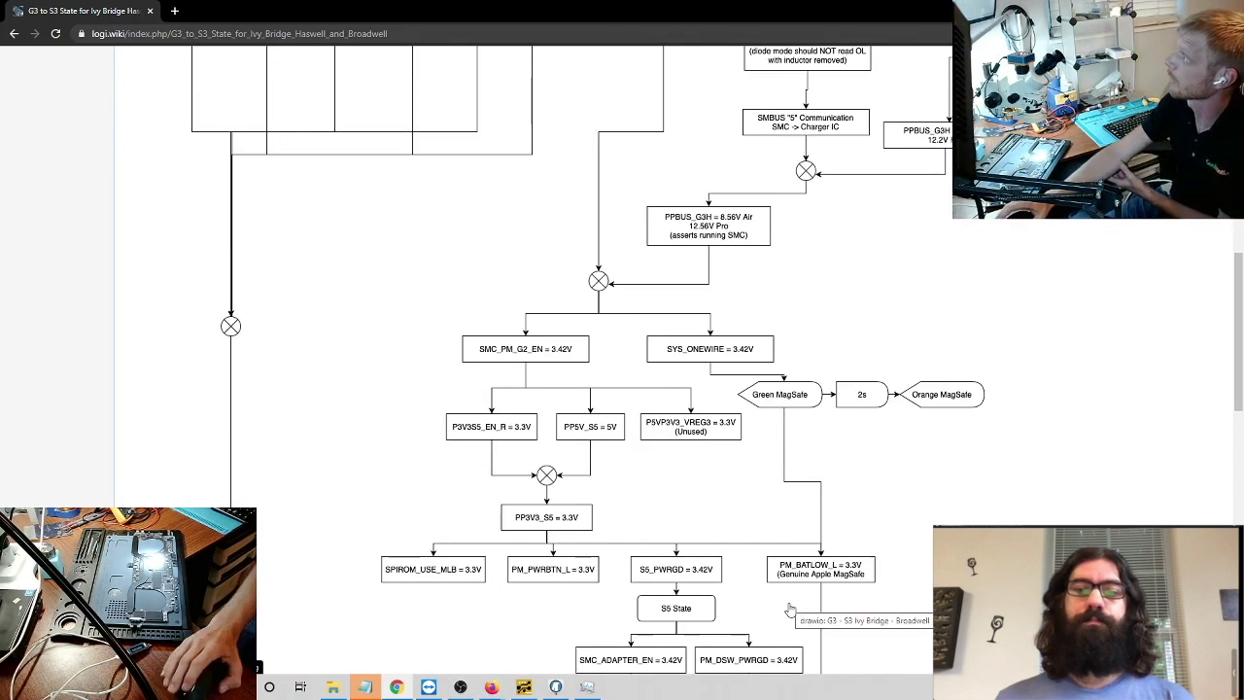
scroll(790, 609, "down", 3)
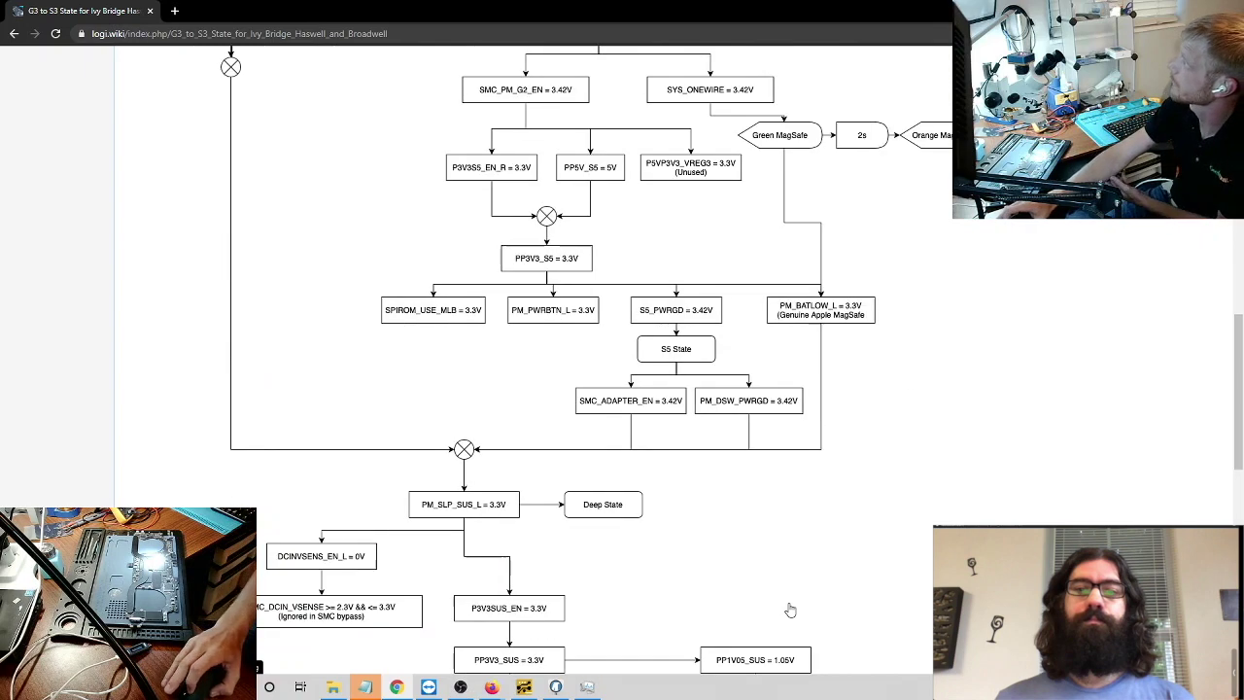
scroll(790, 610, "up", 7)
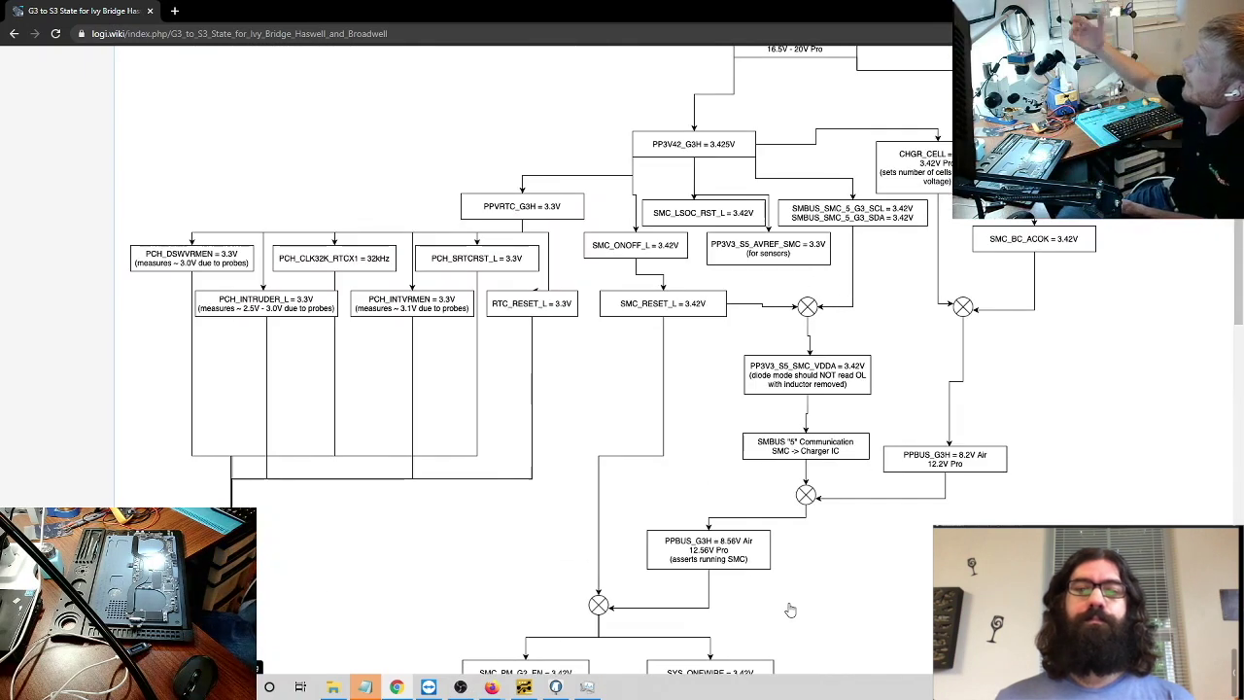
scroll(790, 609, "up", 3)
scroll(805, 326, "up", 4)
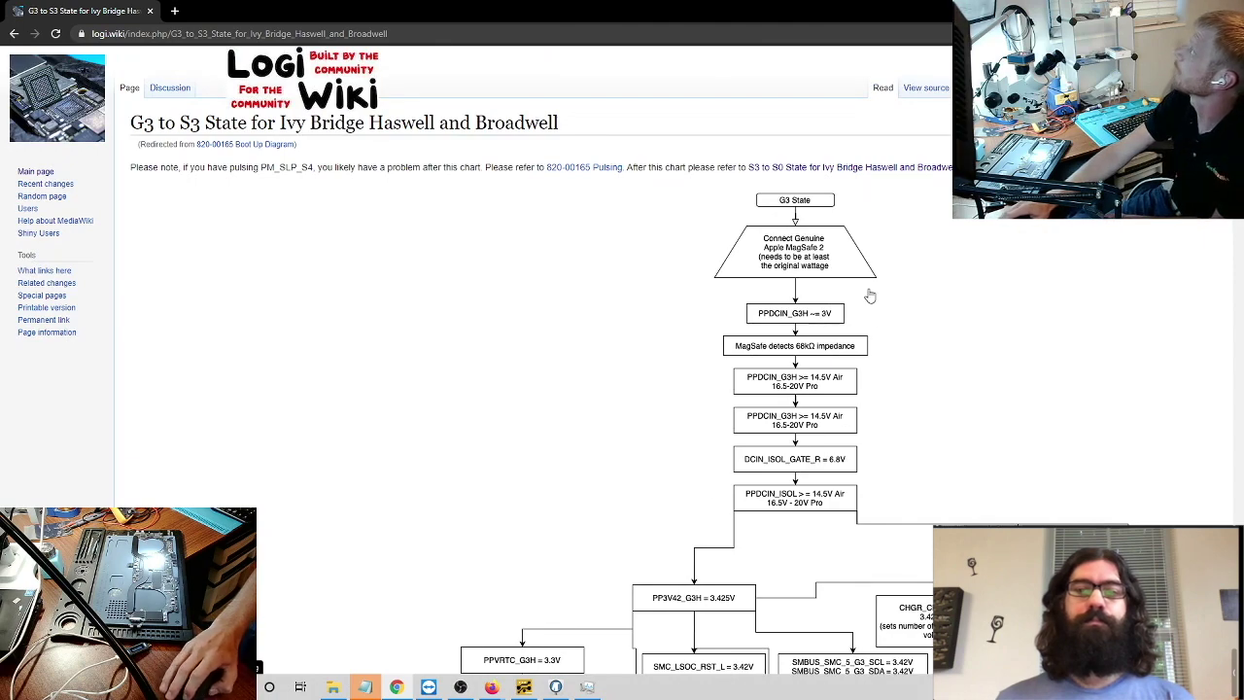
scroll(833, 448, "down", 6)
scroll(833, 448, "up", 6)
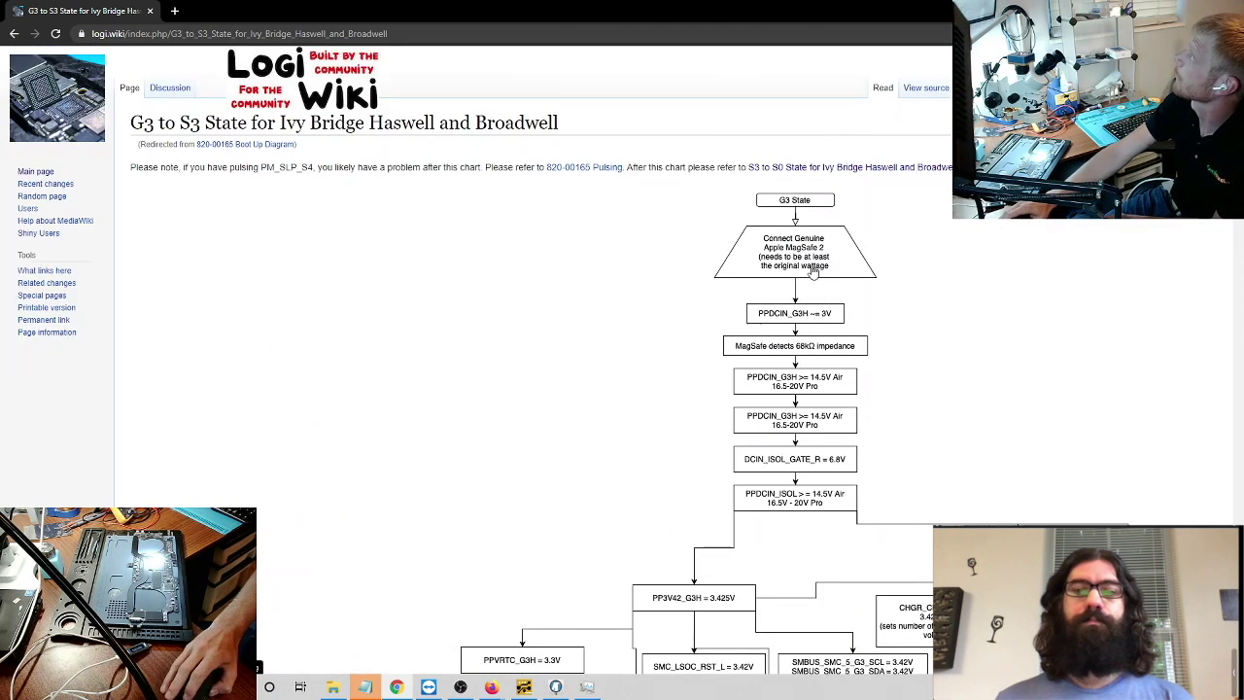
scroll(815, 221, "down", 20)
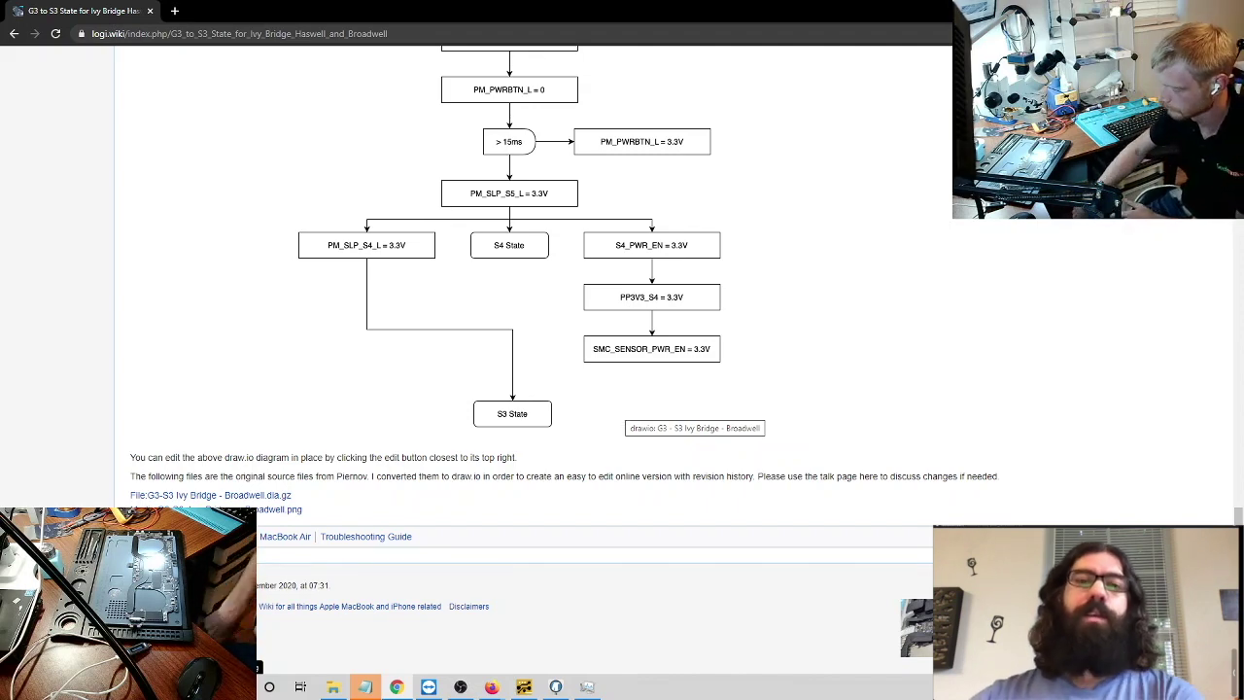
Step: Open the linked S3 to S0 State page and review its S3 to S0, S0 to Reset and Reset to EFI POST diagrams
scroll(694, 418, "up", 20)
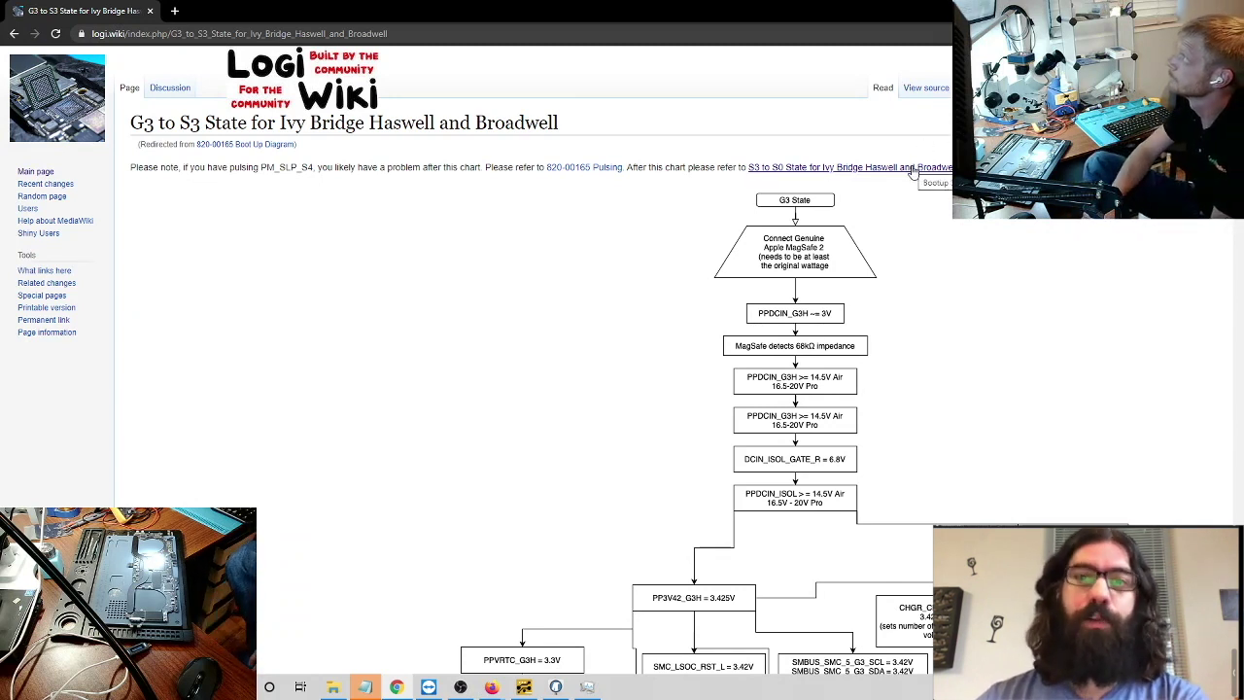
left_click(808, 168)
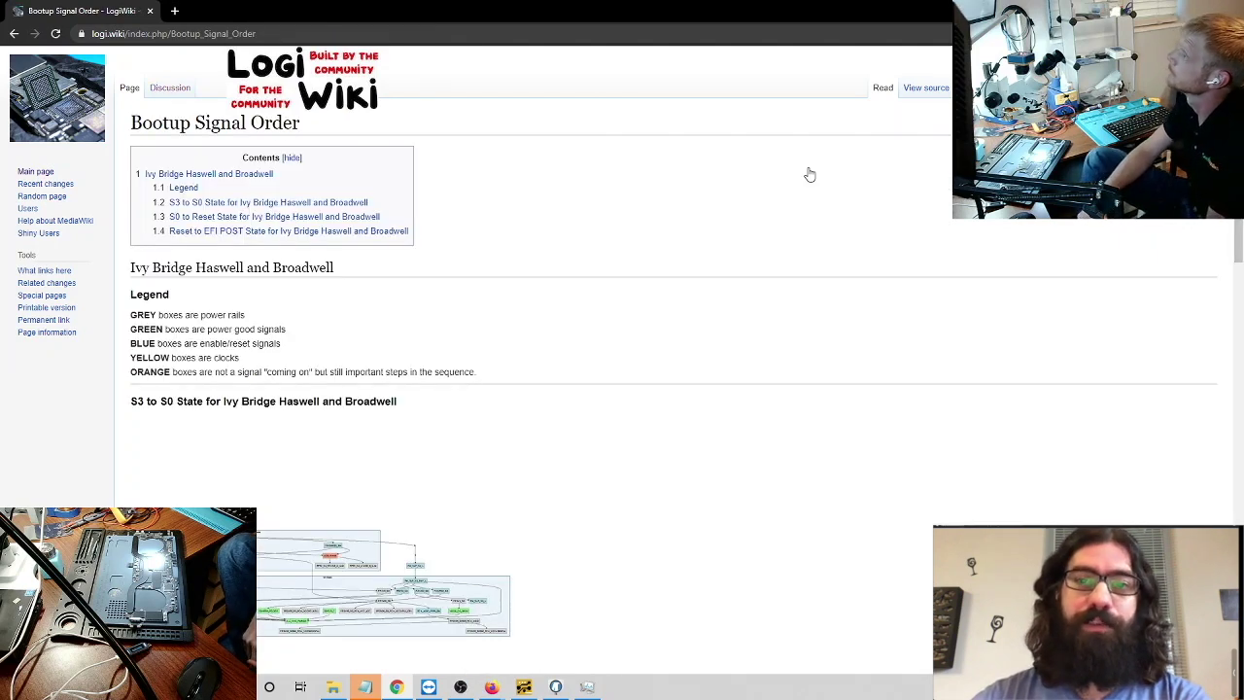
scroll(661, 340, "down", 1)
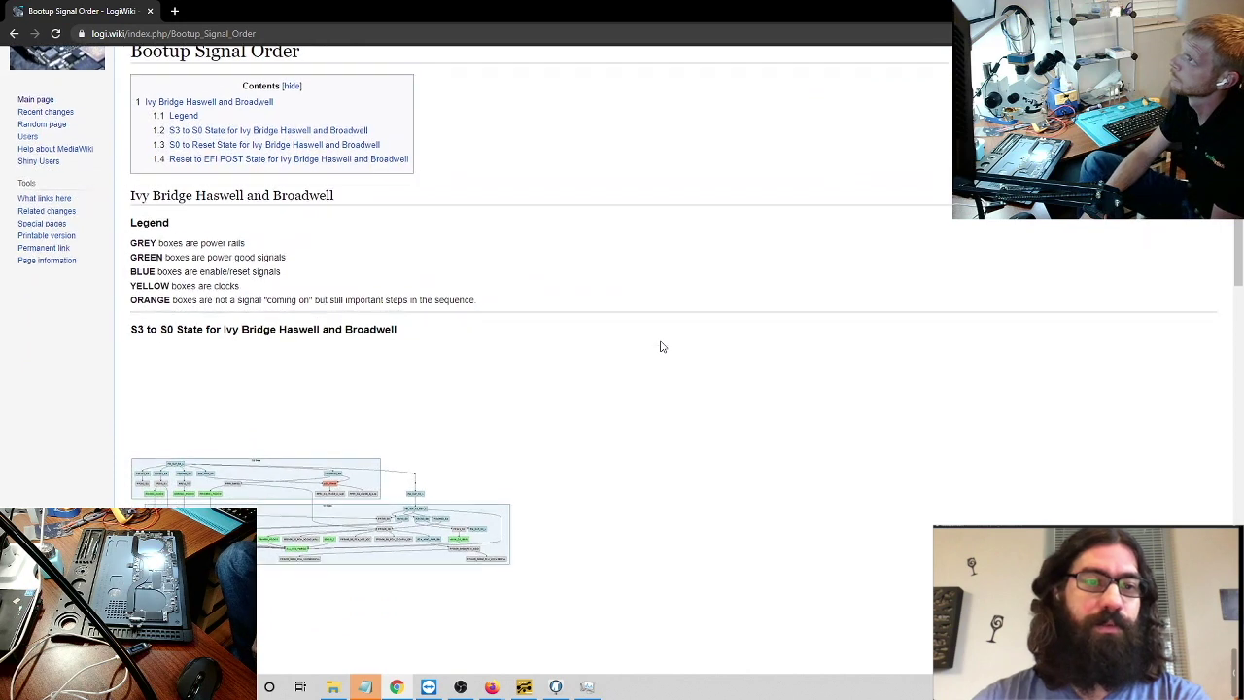
scroll(660, 345, "down", 1)
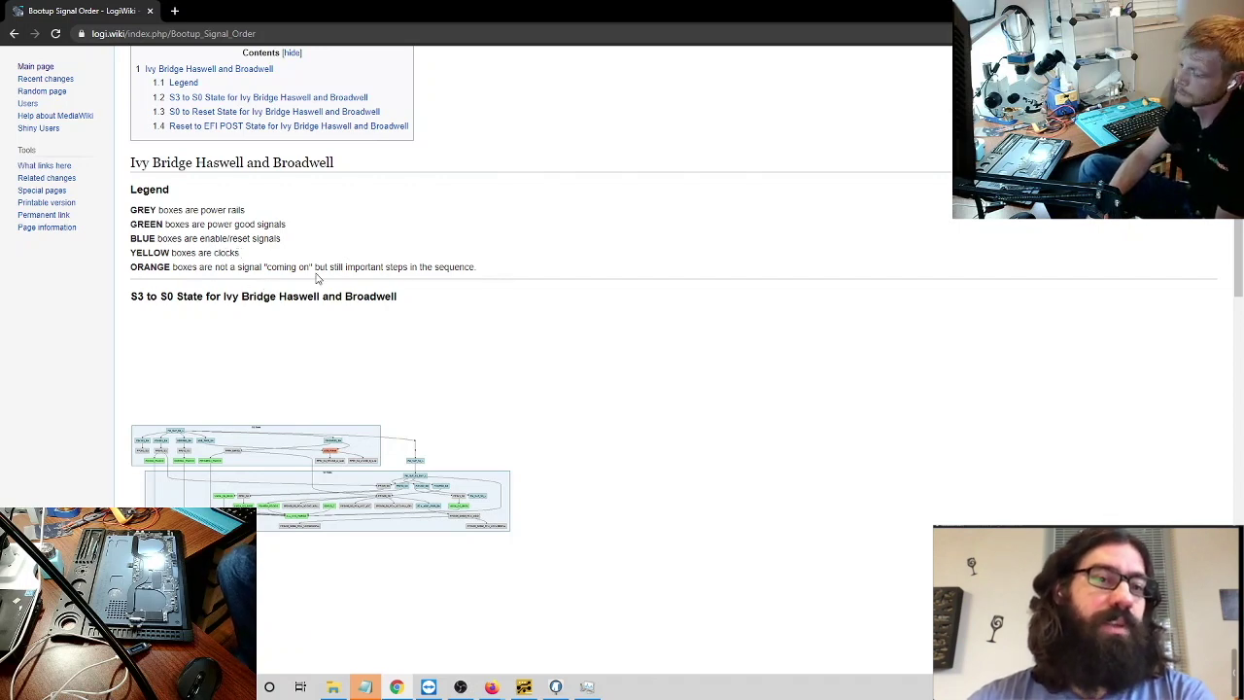
scroll(316, 279, "down", 4)
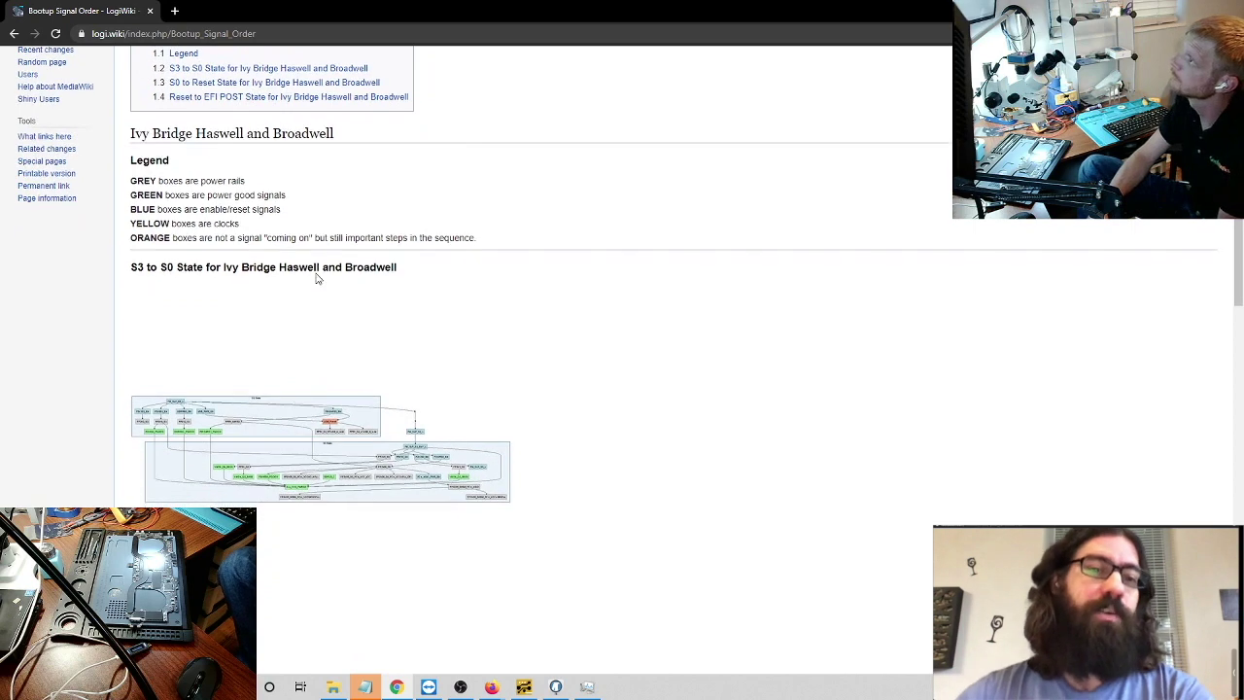
scroll(316, 279, "down", 5)
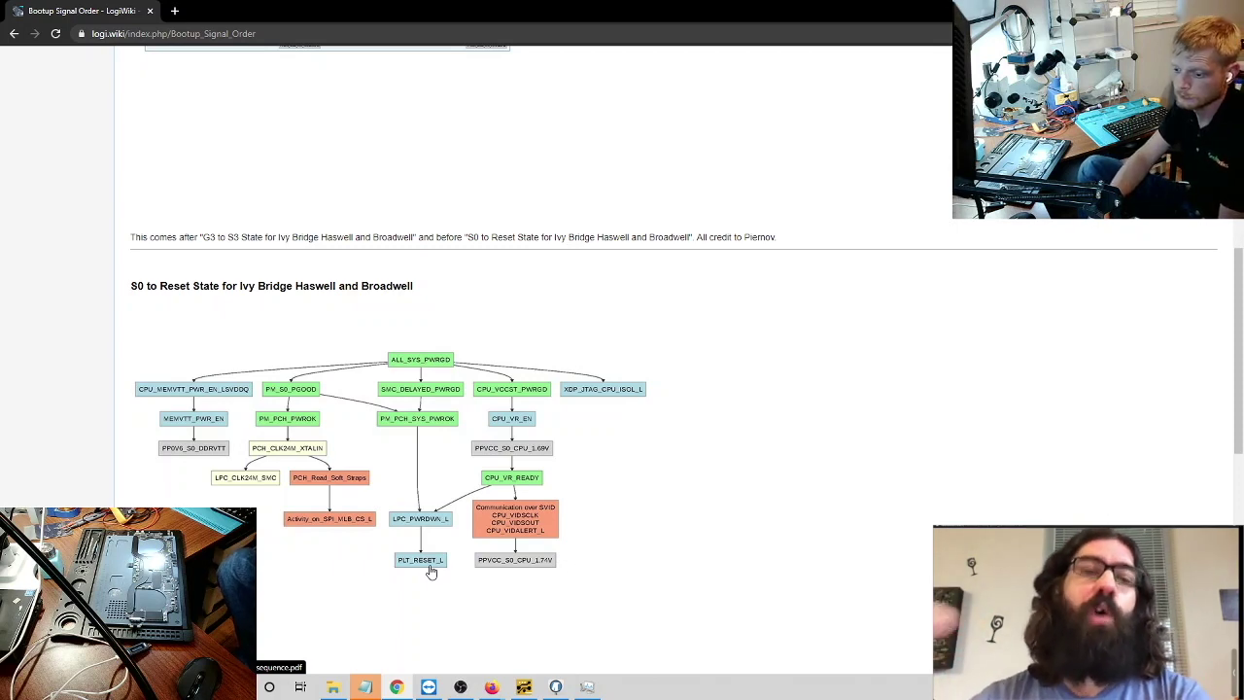
scroll(450, 523, "down", 5)
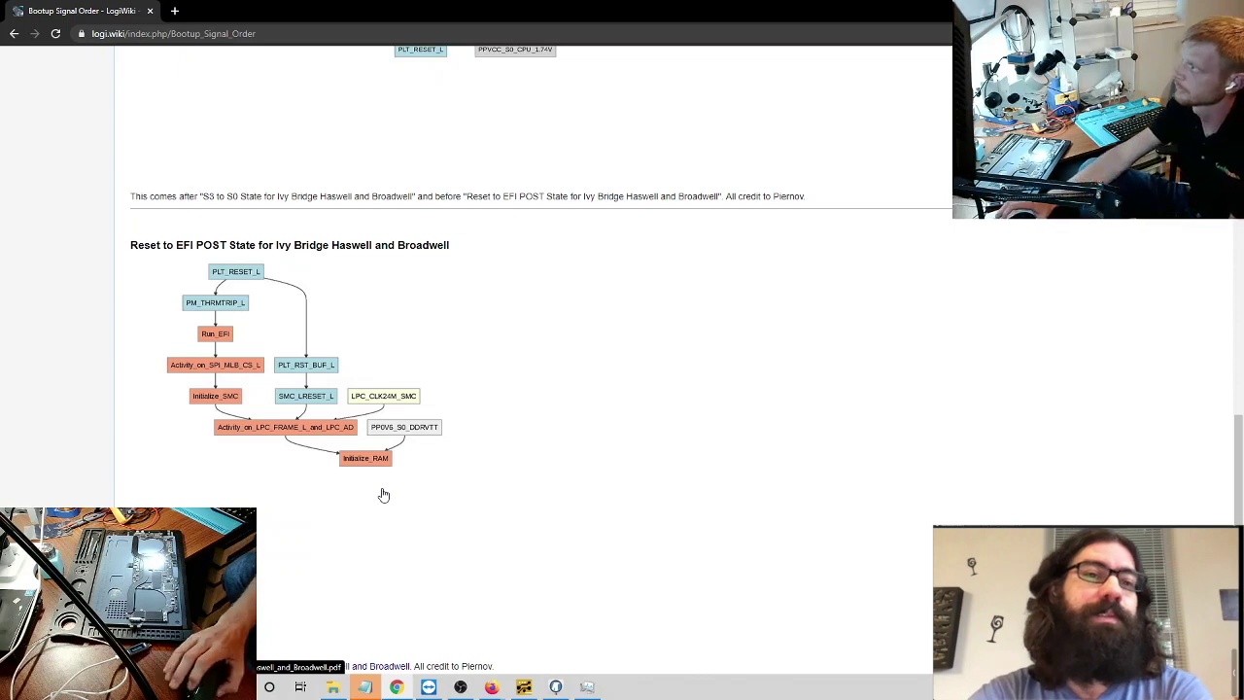
scroll(382, 495, "up", 1)
scroll(384, 494, "down", 2)
scroll(389, 493, "up", 1)
scroll(389, 494, "up", 10)
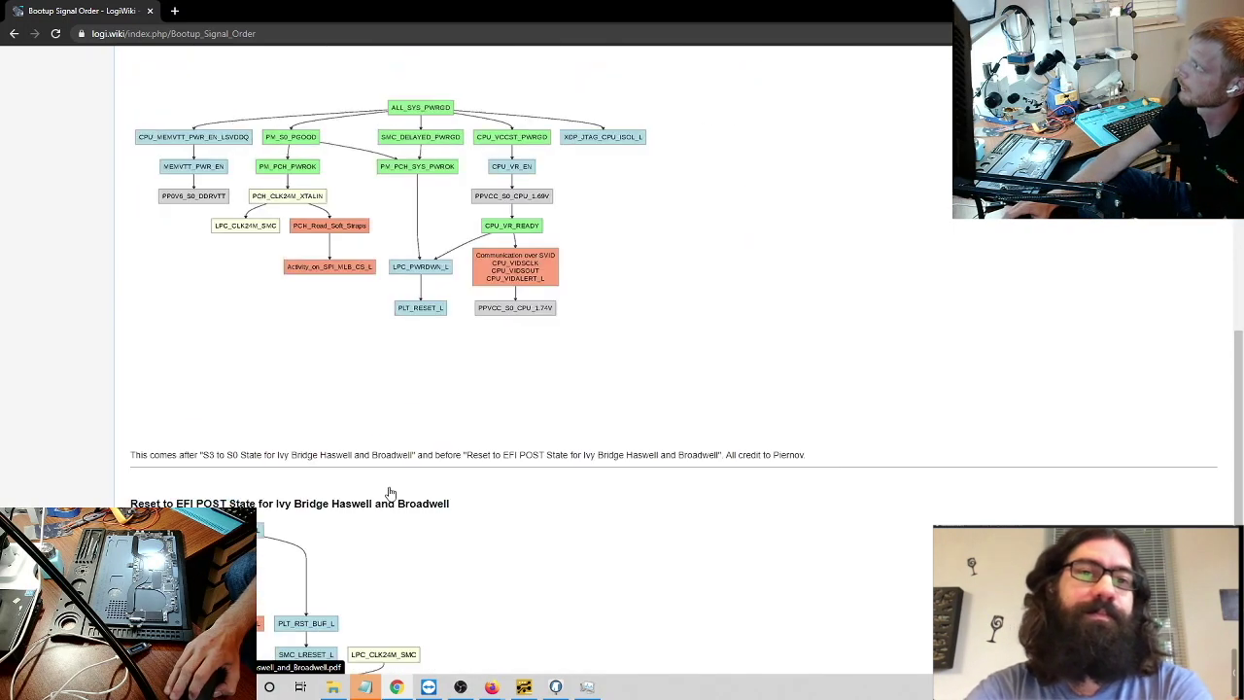
Step: Return to the G3 to S3 State page and trace its flowchart from the MagSafe input down to the PP3V42_G3H, SMC and PPBUS_G3H branches
left_click(727, 472)
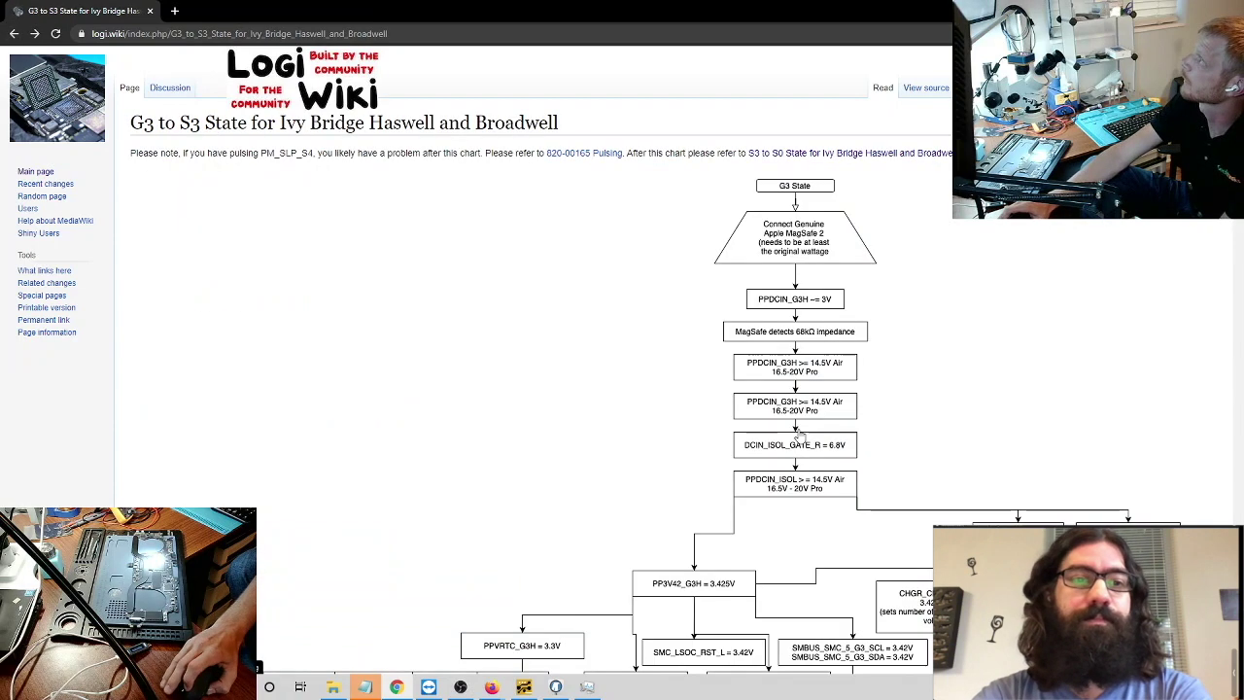
scroll(949, 499, "down", 1)
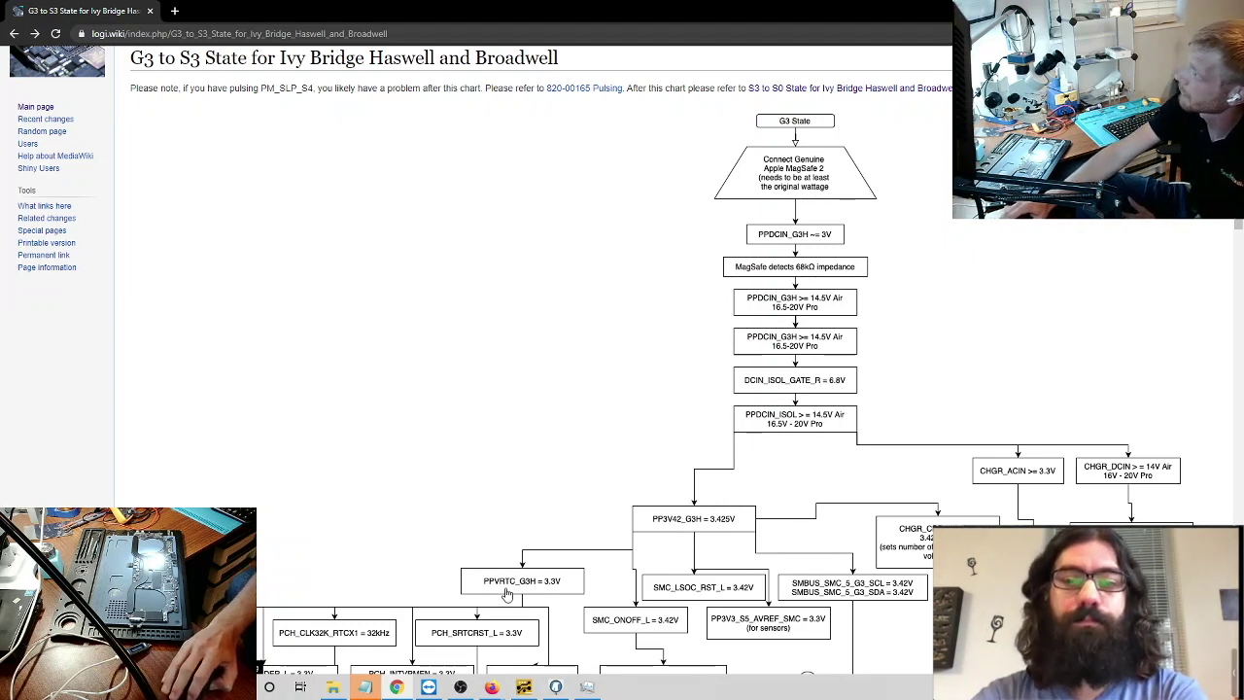
scroll(634, 491, "down", 1)
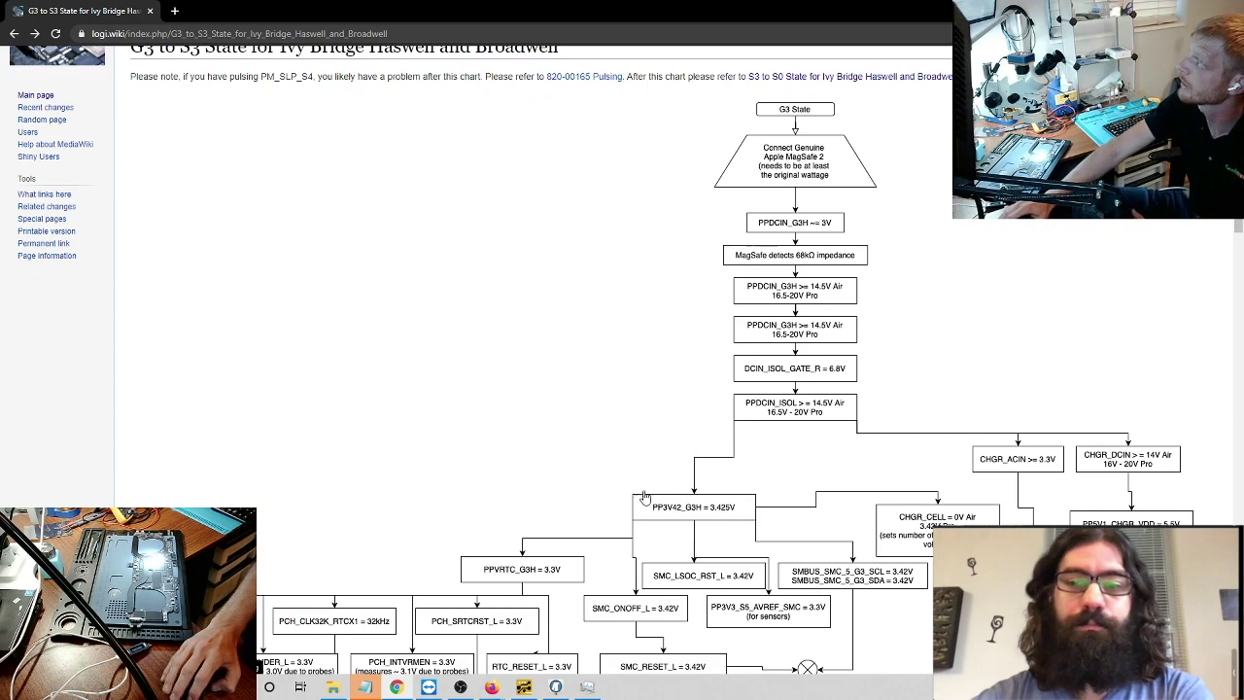
scroll(641, 498, "down", 1)
scroll(643, 498, "down", 4)
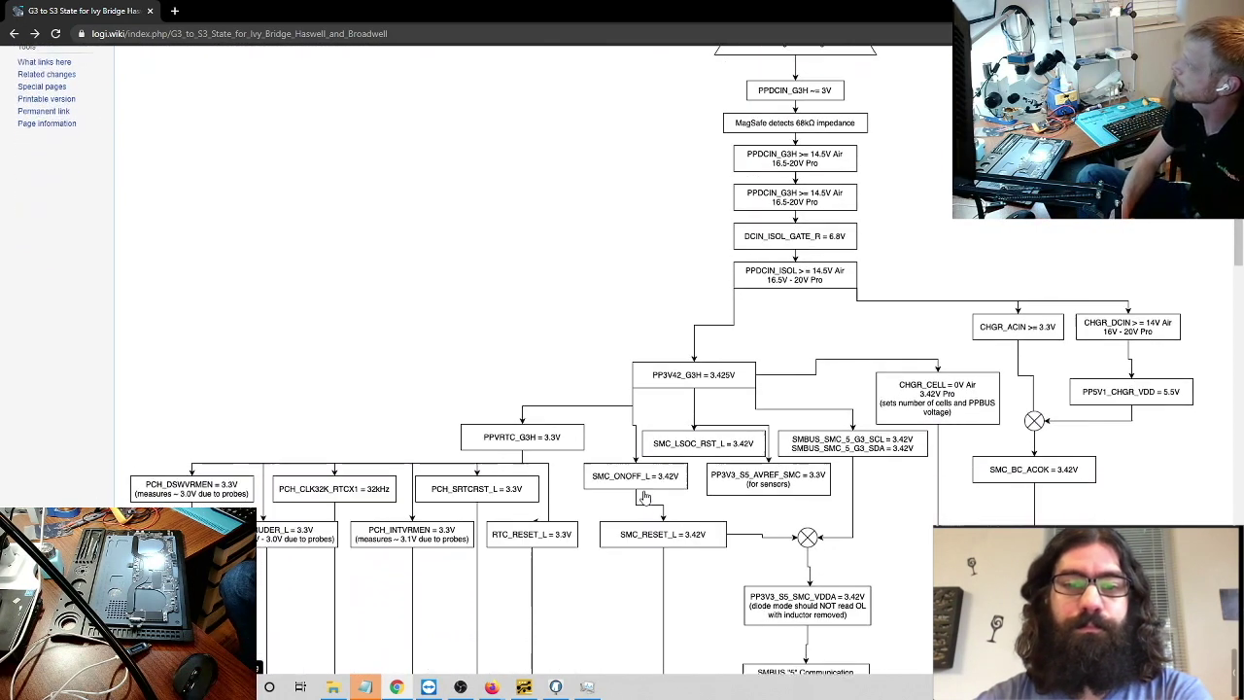
scroll(643, 498, "down", 3)
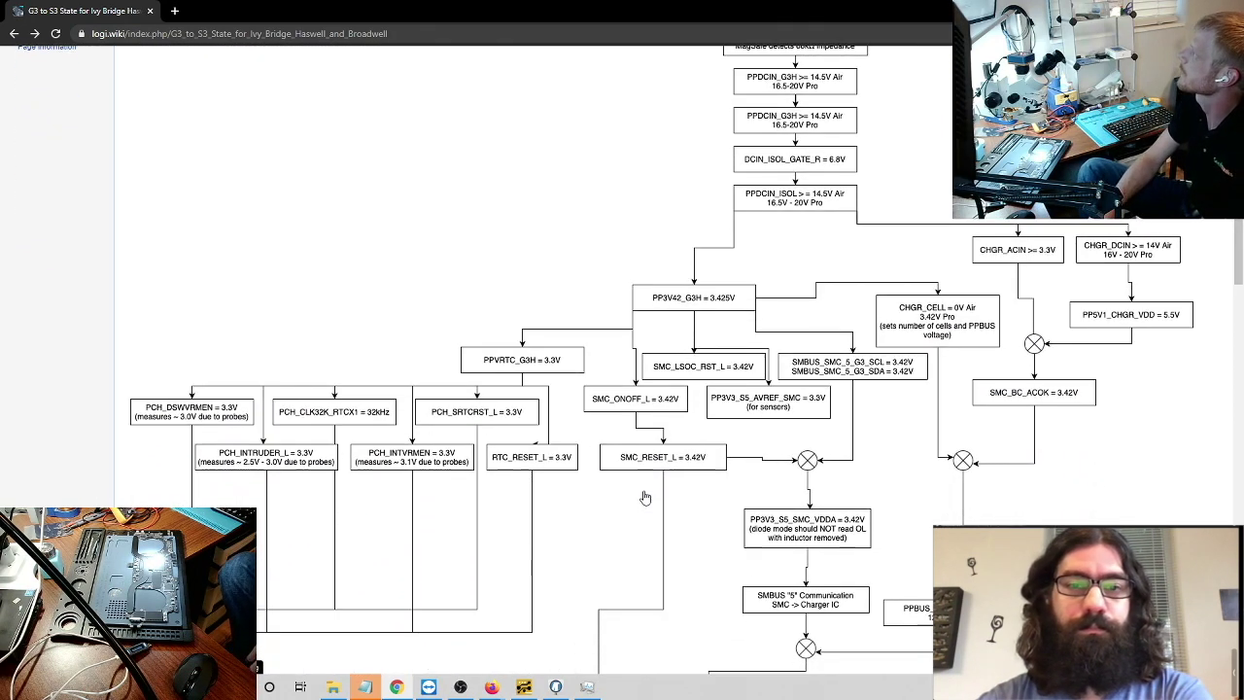
scroll(644, 498, "down", 2)
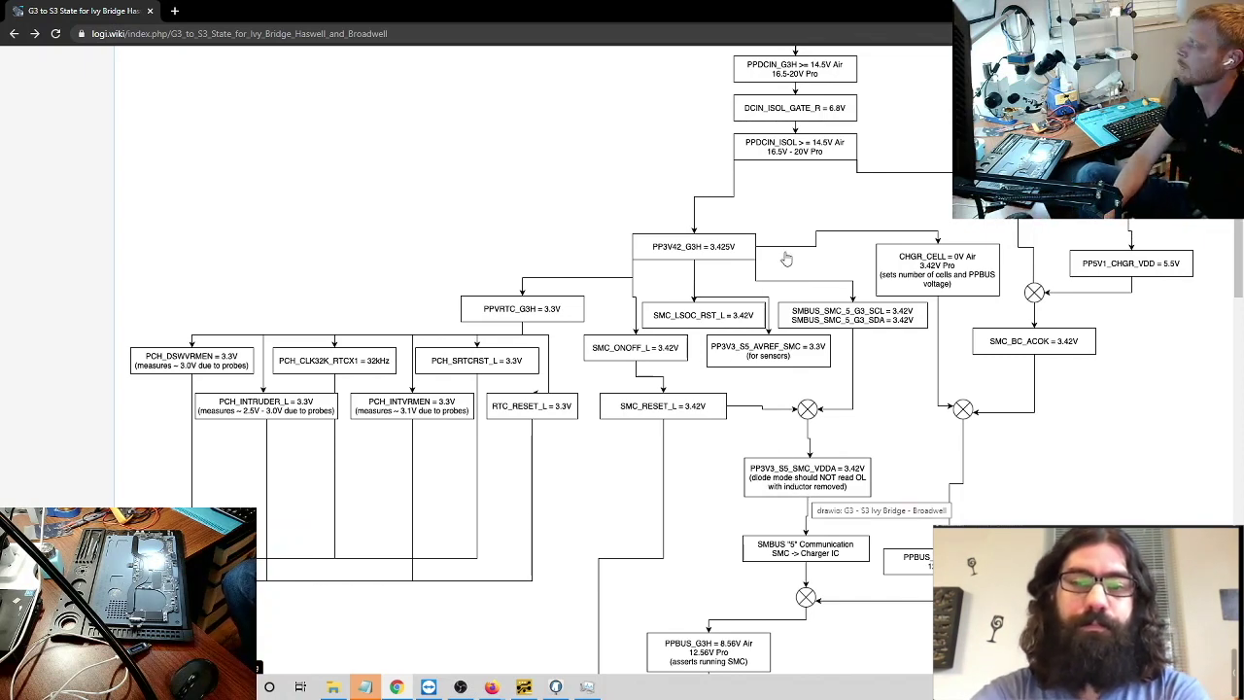
scroll(786, 259, "up", 4)
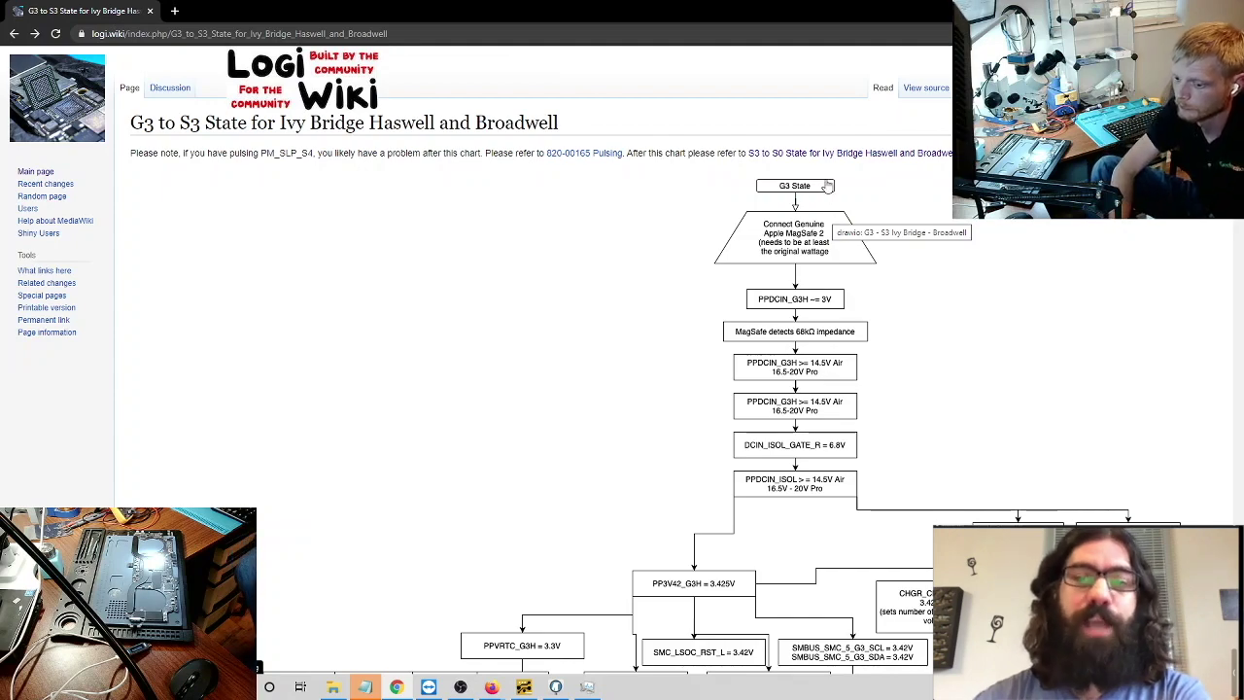
scroll(854, 388, "down", 3)
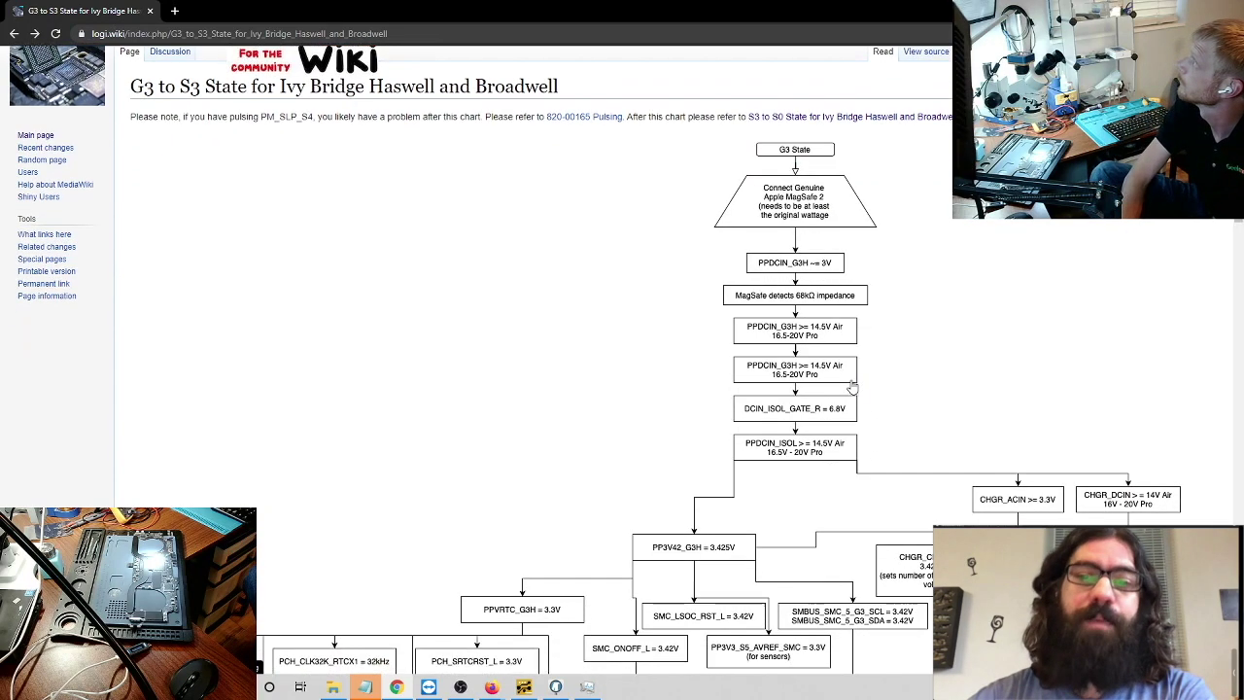
scroll(852, 386, "down", 2)
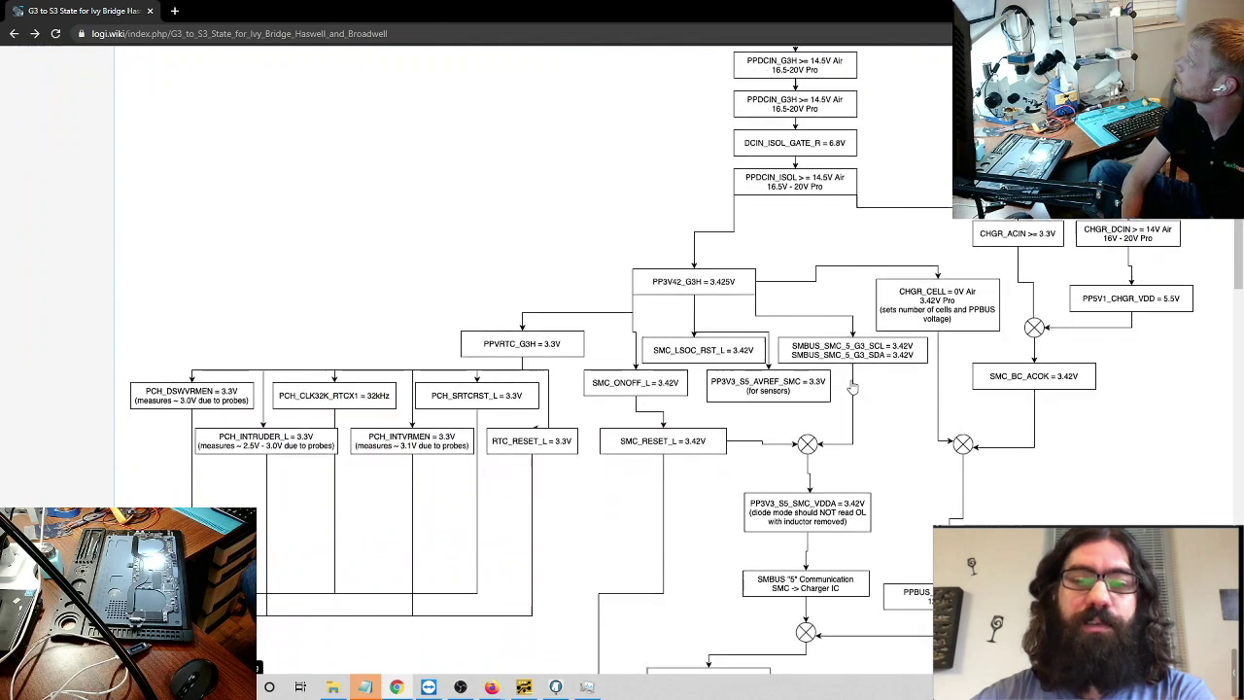
scroll(816, 537, "down", 1)
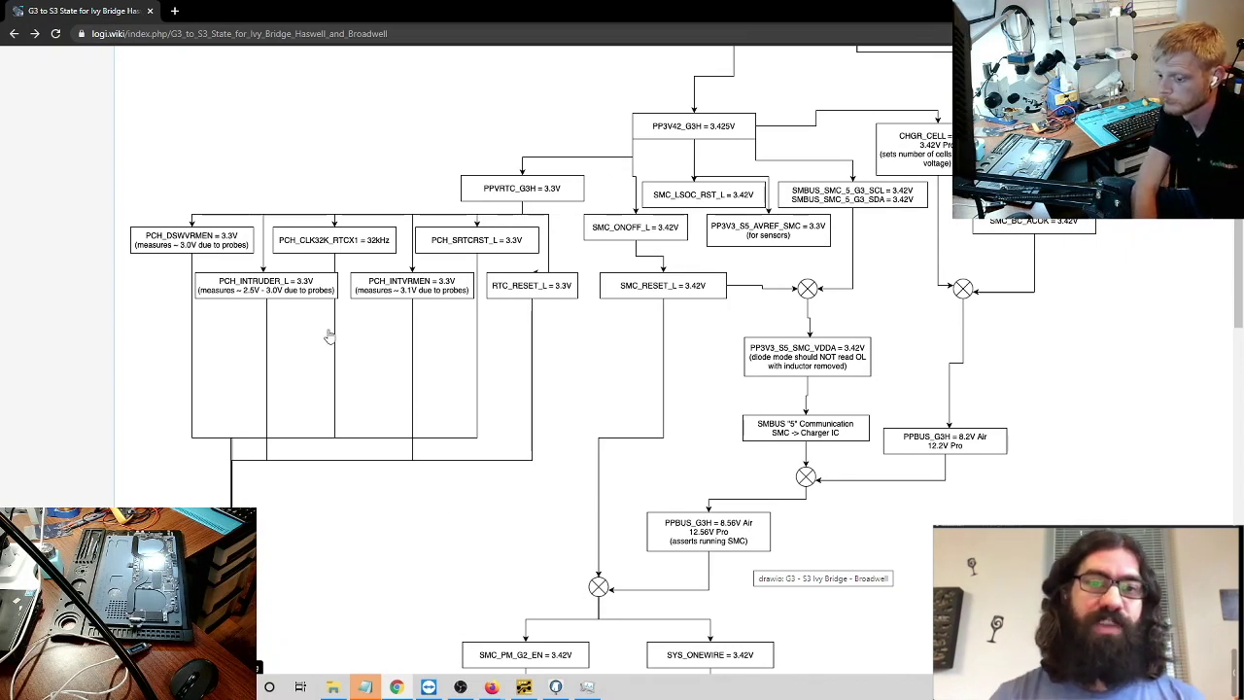
Step: Finish tracing the G3 to S3 flowchart down to S5 State, and open the CD3215 Bootup Sequence page from the wiki's main page
scroll(572, 489, "down", 3)
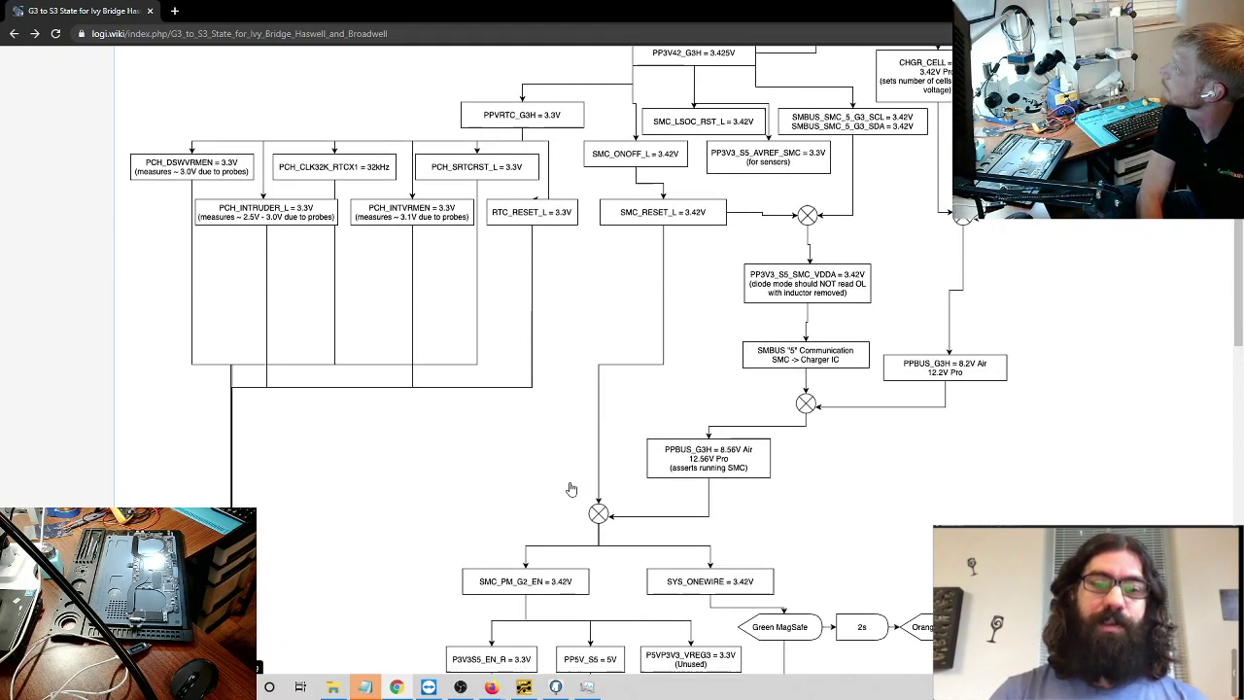
scroll(571, 489, "down", 1)
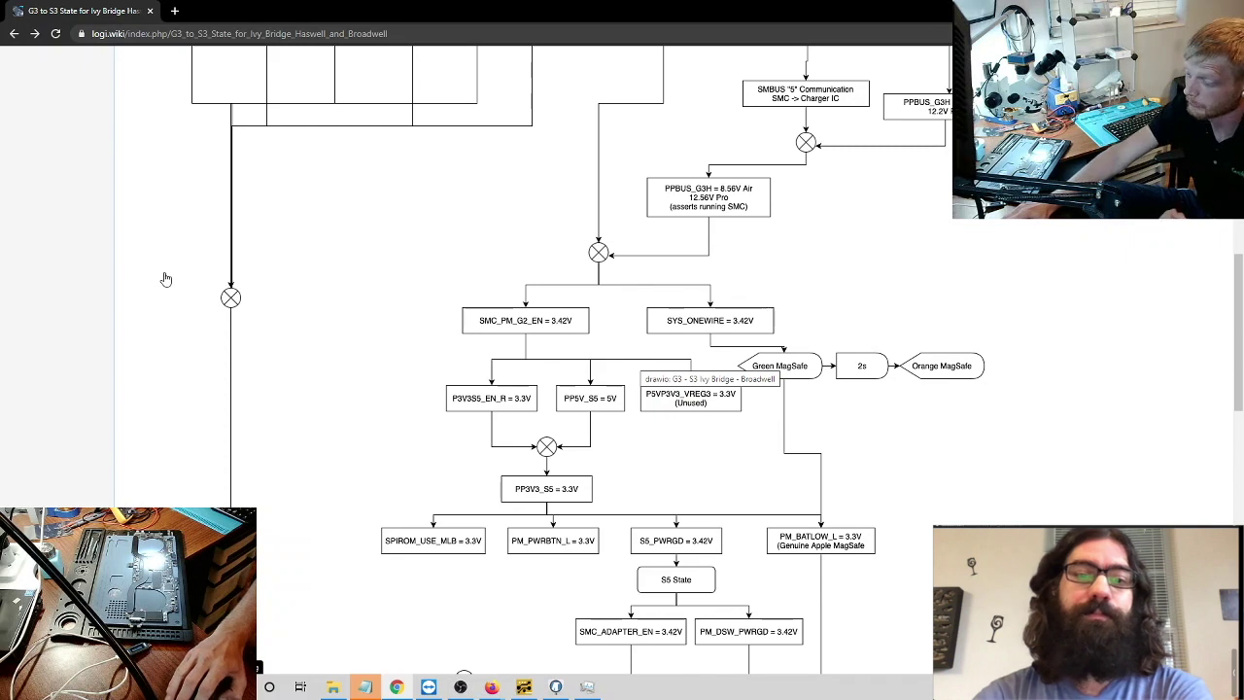
left_click(13, 34)
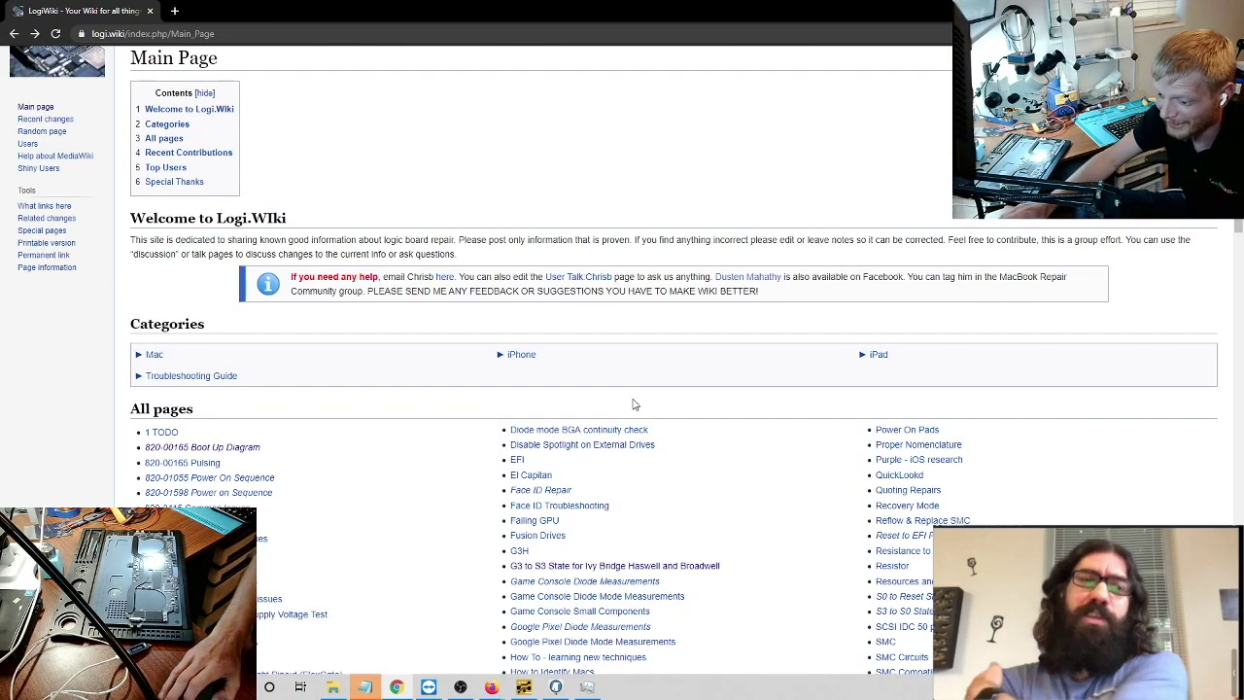
scroll(639, 401, "down", 5)
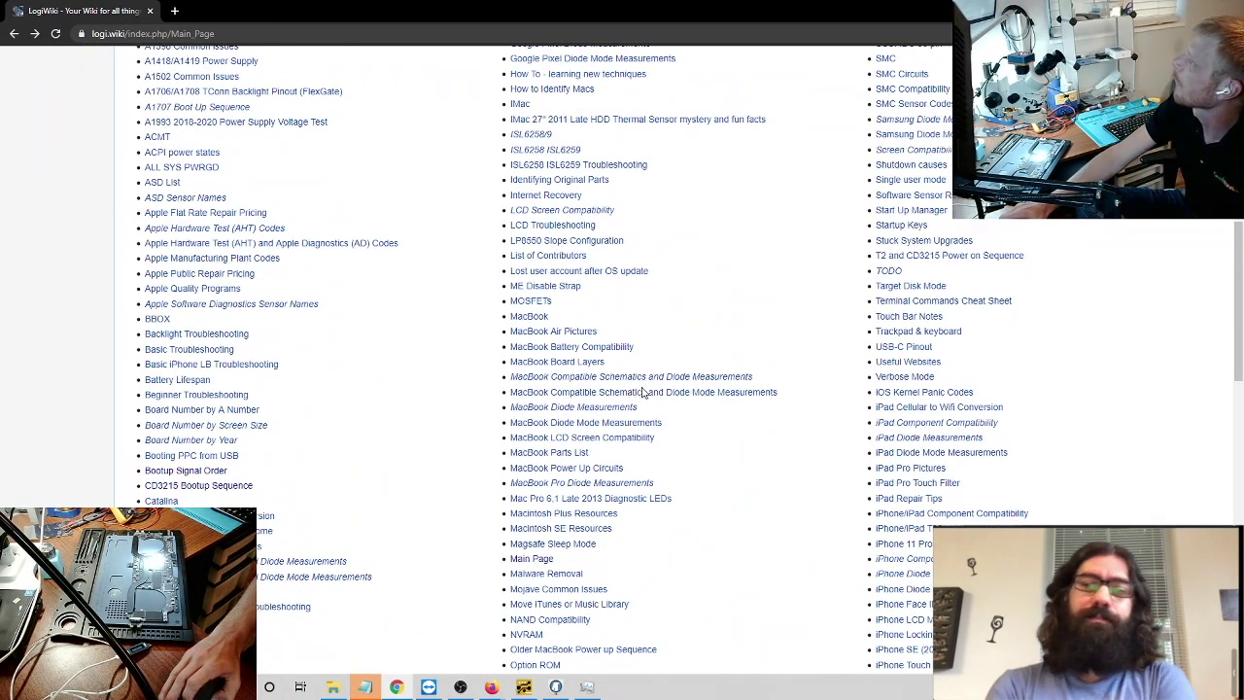
scroll(642, 392, "down", 2)
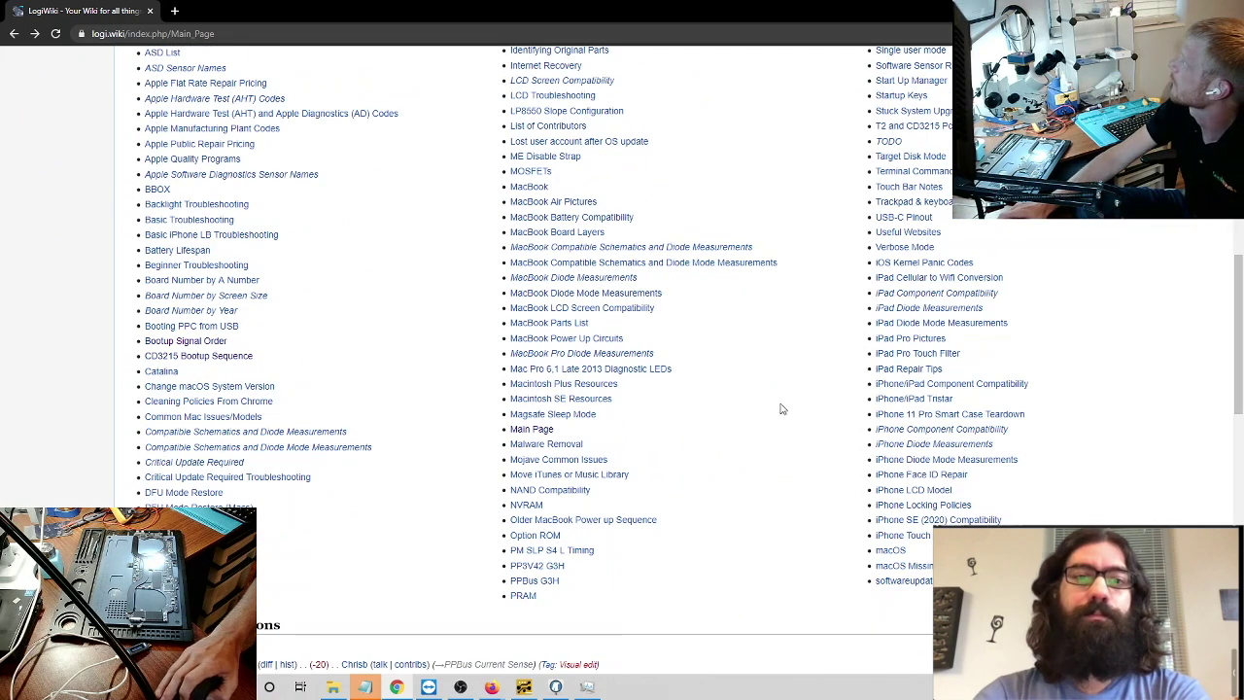
scroll(471, 406, "up", 1)
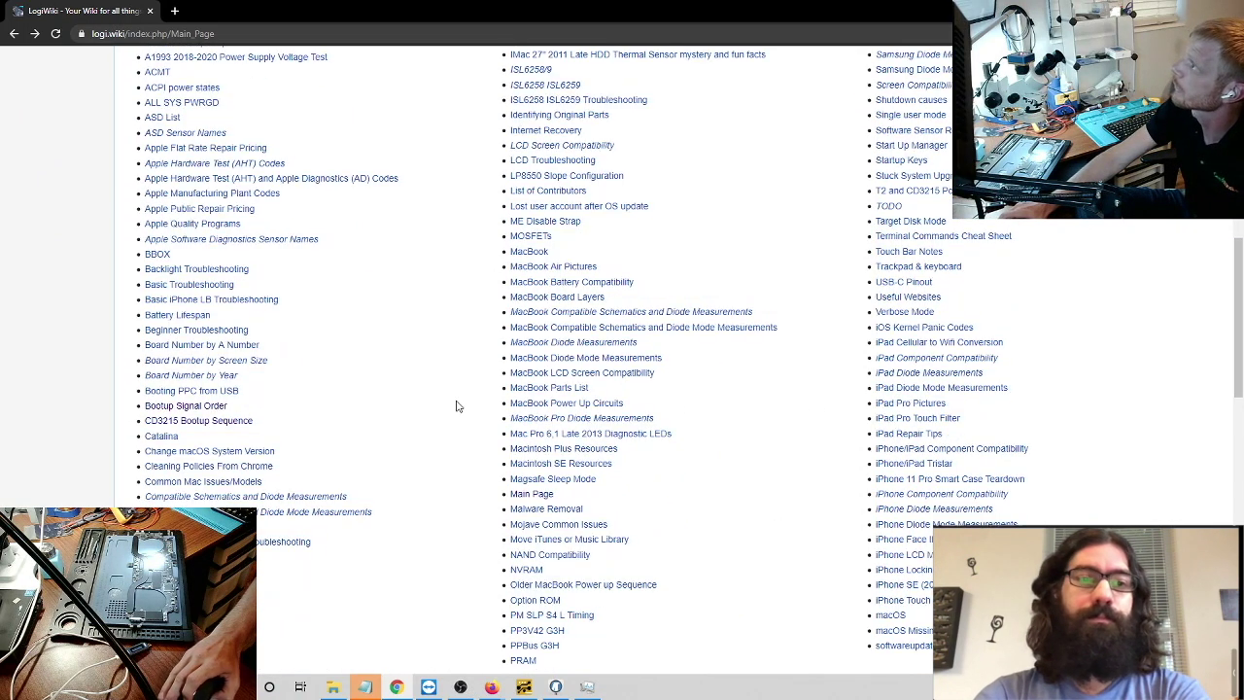
left_click(233, 421)
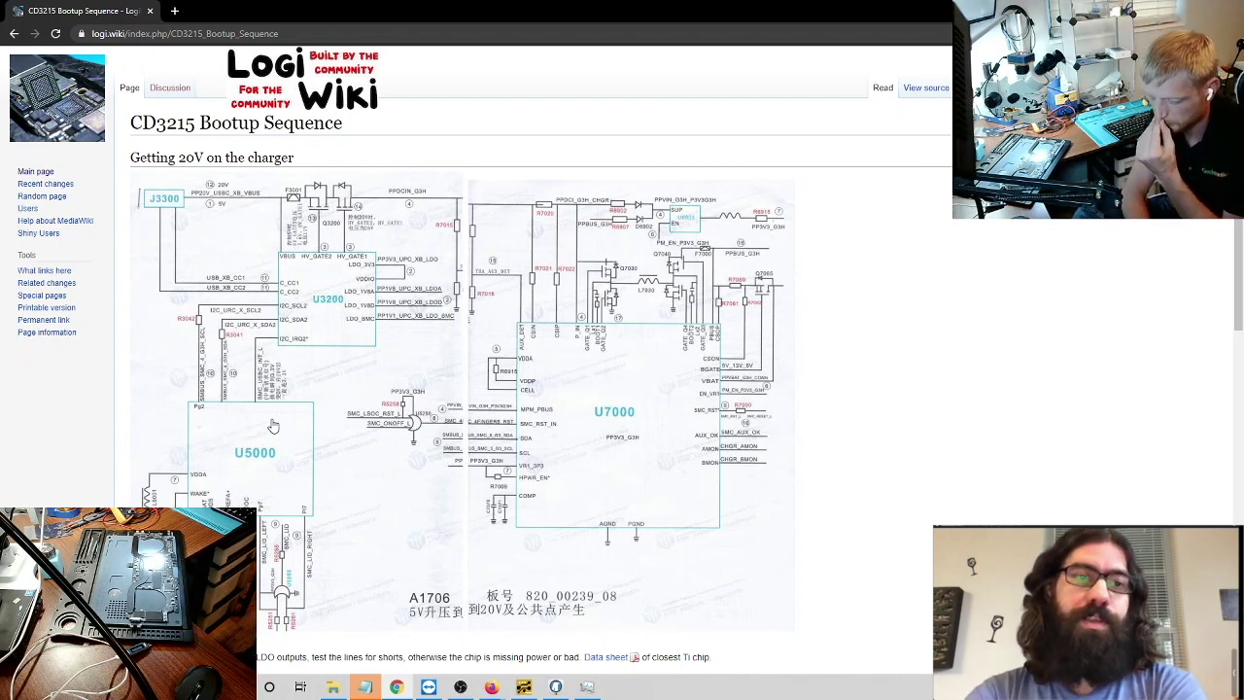
Step: Review the CD3215 Bootup Sequence page, from the Getting 20V on the charger schematic through the steps table to Booting fully
scroll(363, 447, "down", 4)
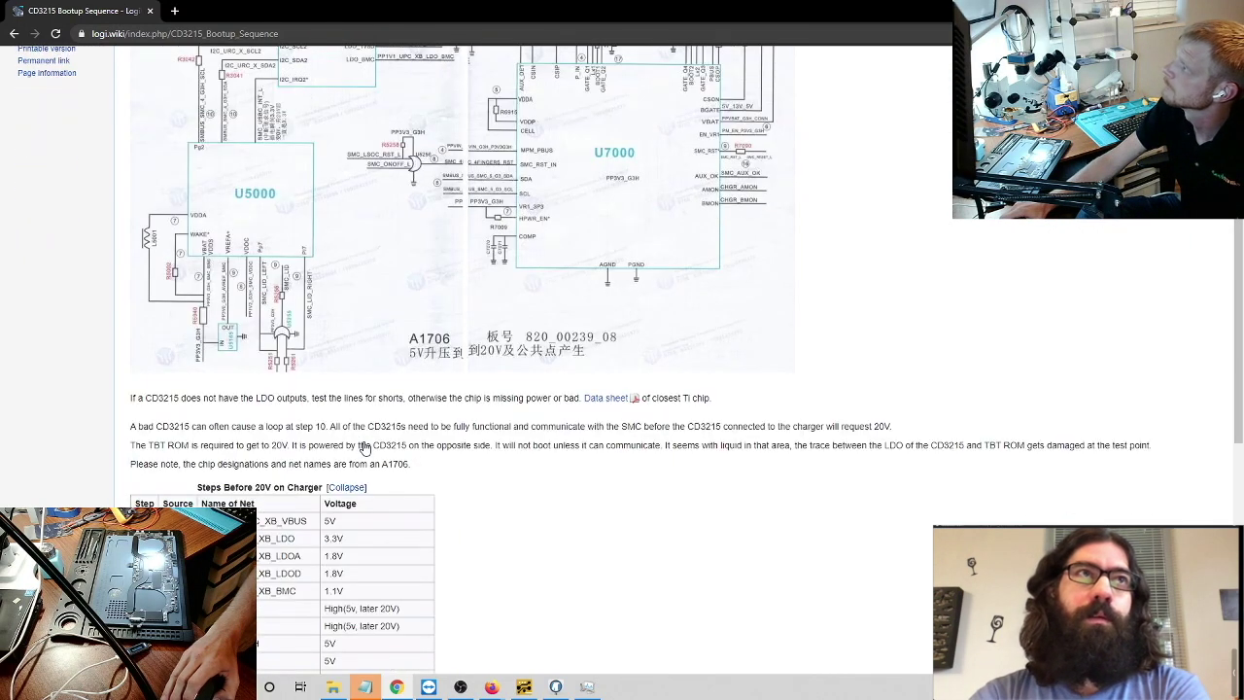
scroll(364, 443, "down", 2)
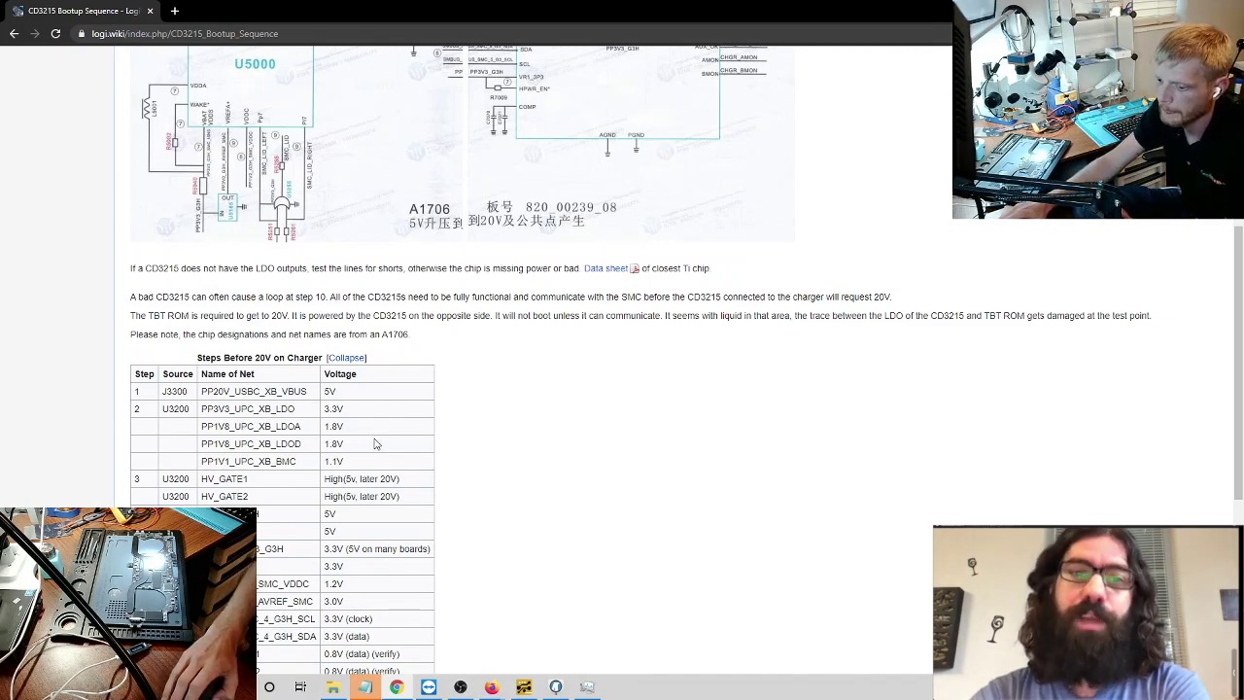
scroll(376, 444, "down", 3)
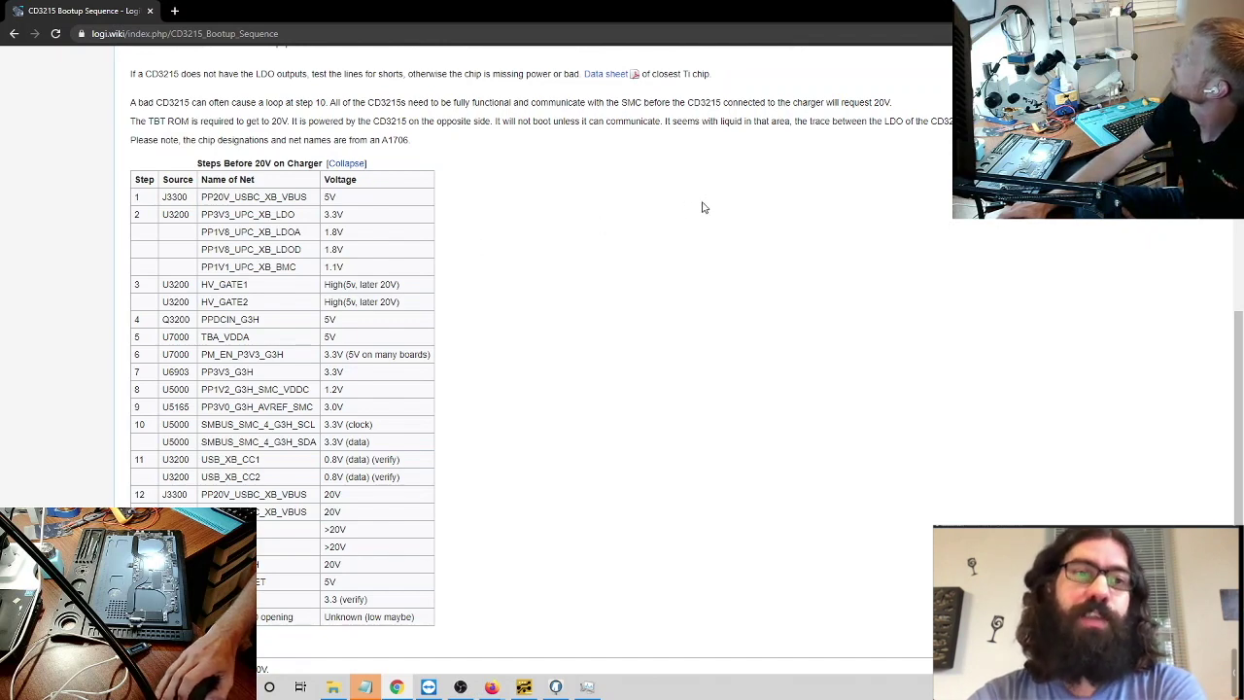
scroll(637, 228, "up", 2)
scroll(631, 233, "up", 1)
scroll(680, 272, "down", 6)
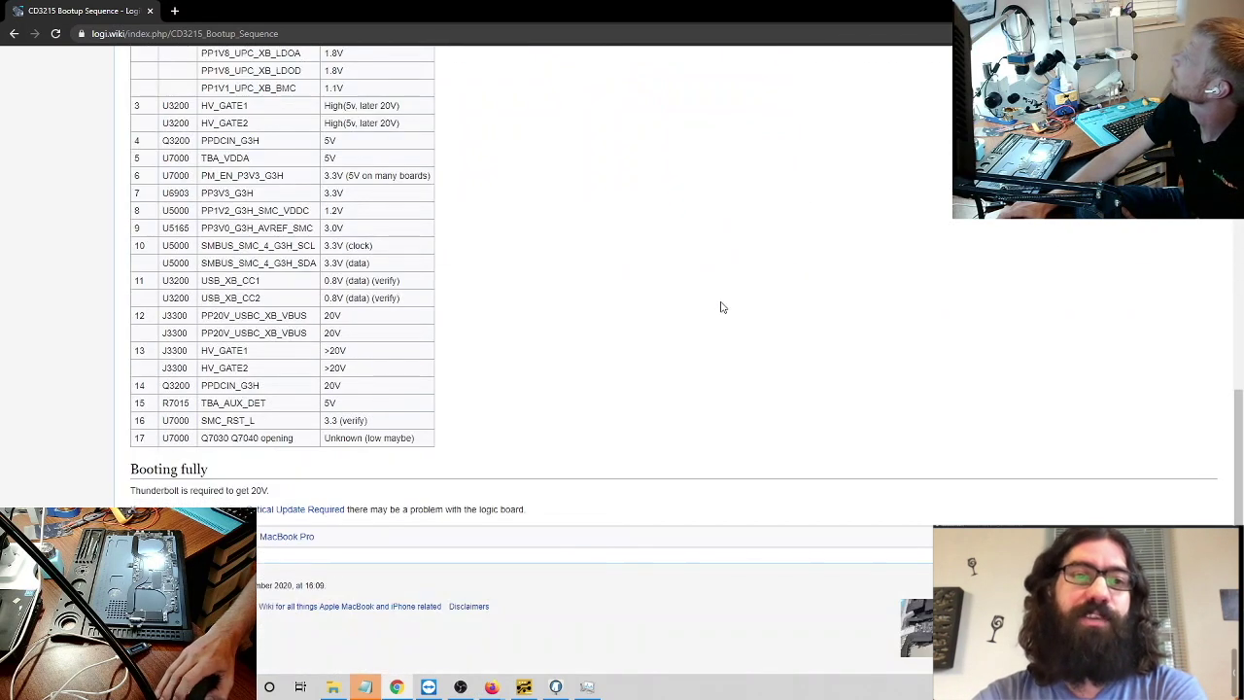
scroll(697, 324, "up", 8)
scroll(697, 327, "up", 4)
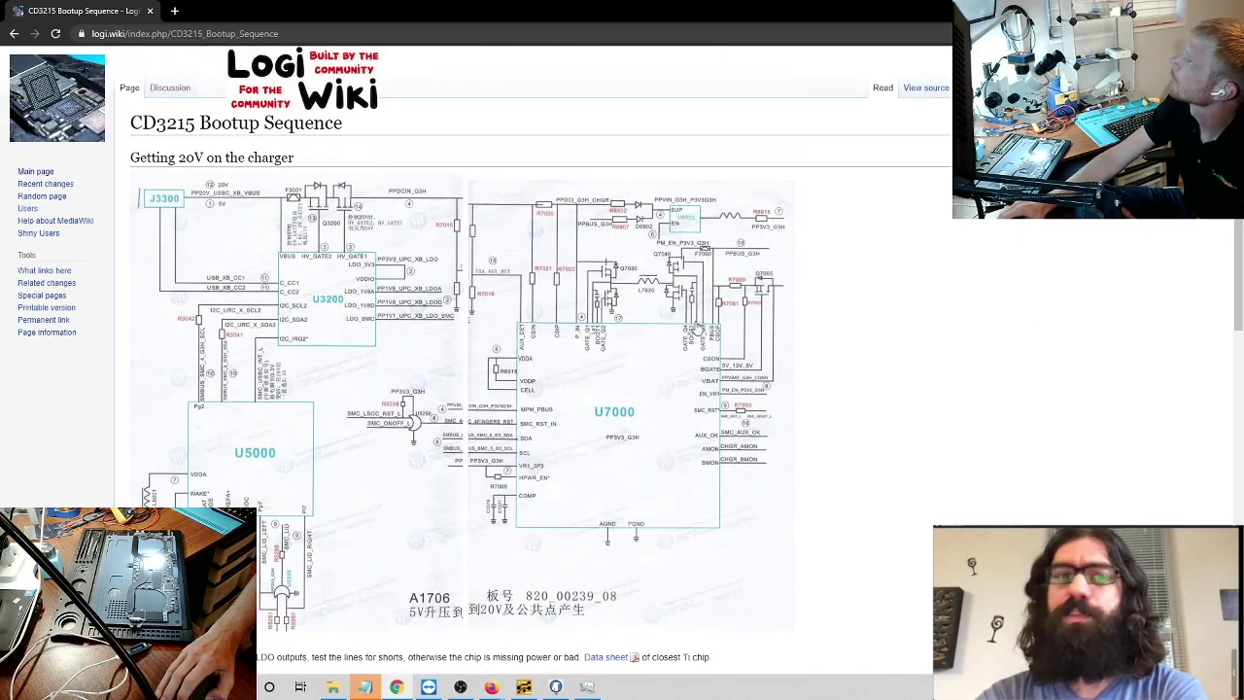
Step: Examine the Steps Before 20V on Charger table, starting from the PP3V3_UPC_XB_LDO net in step 2
scroll(697, 327, "down", 7)
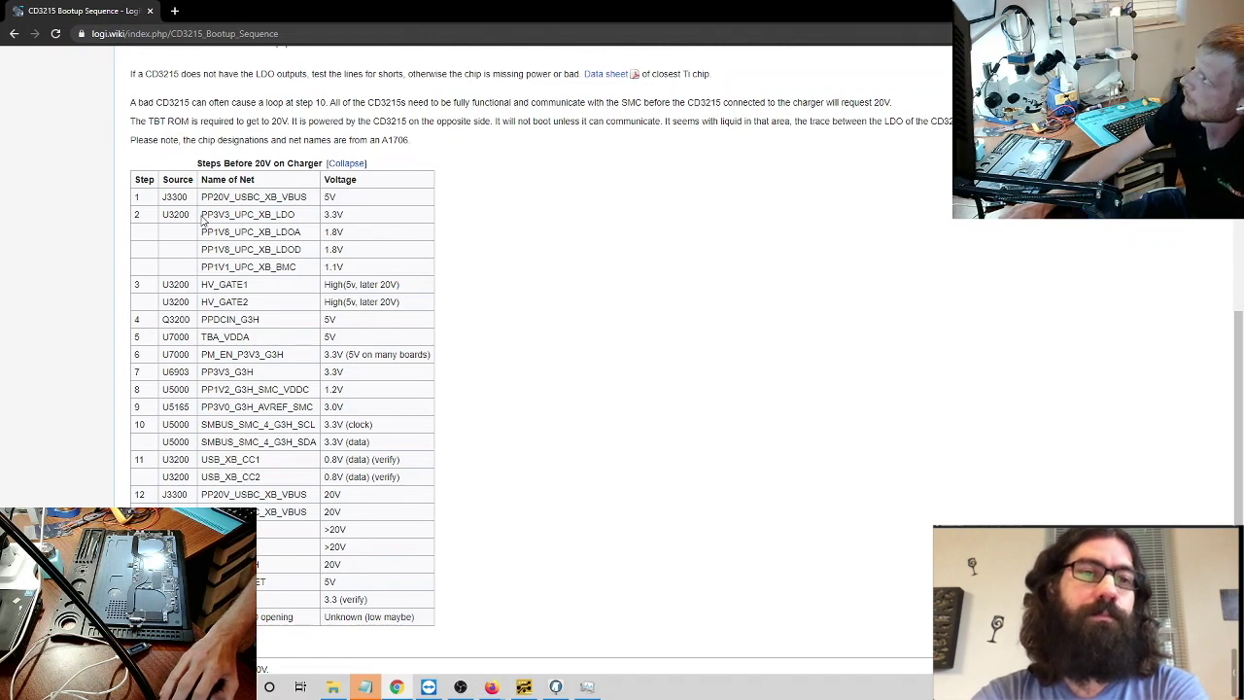
left_click_drag(202, 215, 230, 216)
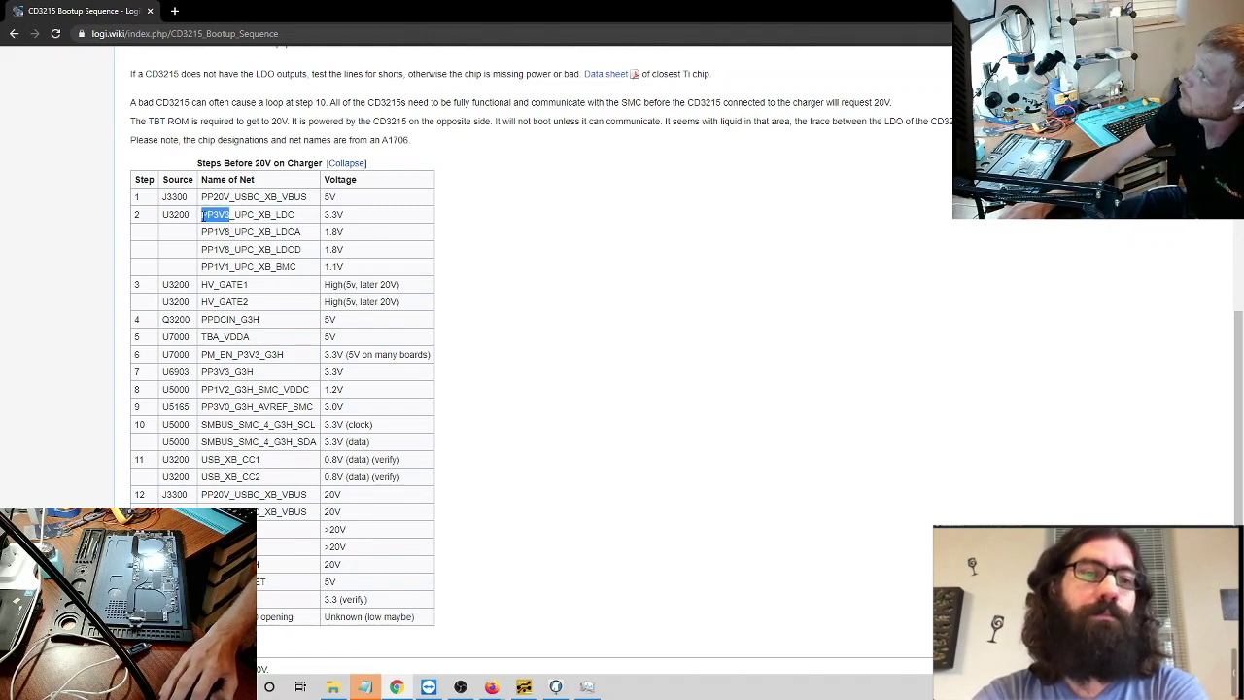
left_click(292, 215)
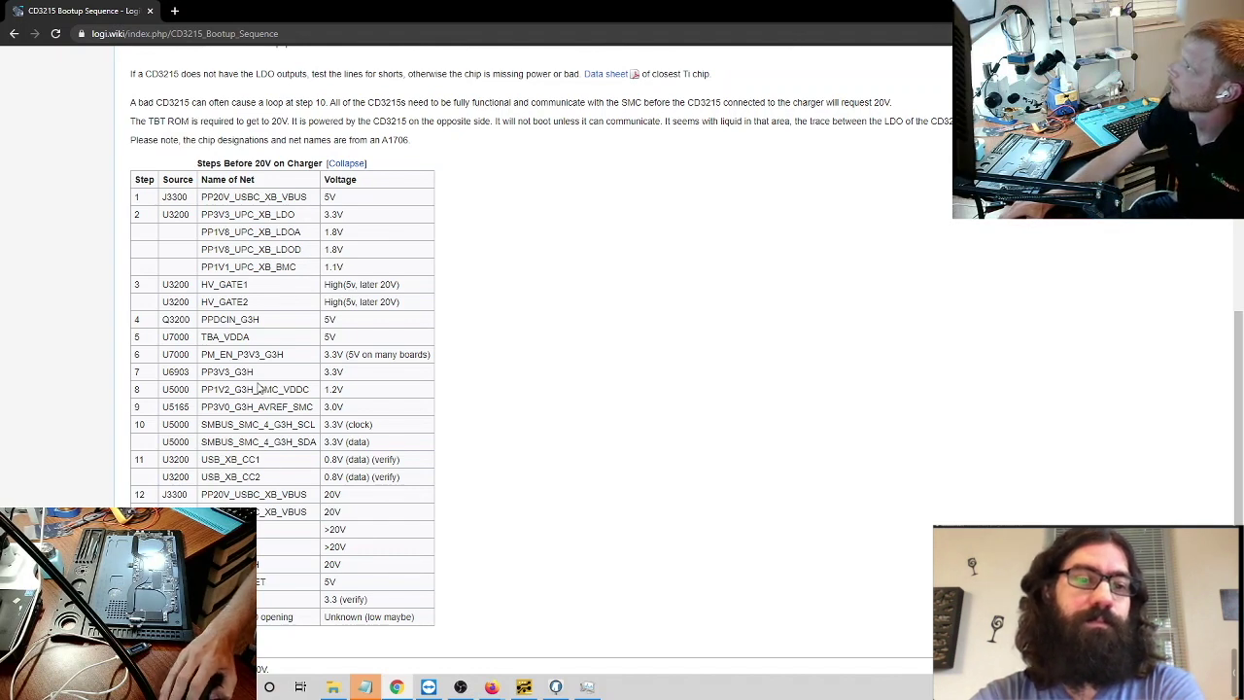
Step: Copy the net name HV_GATE1 from step 3 of the Steps Before 20V on Charger table
left_click_drag(248, 284, 197, 286)
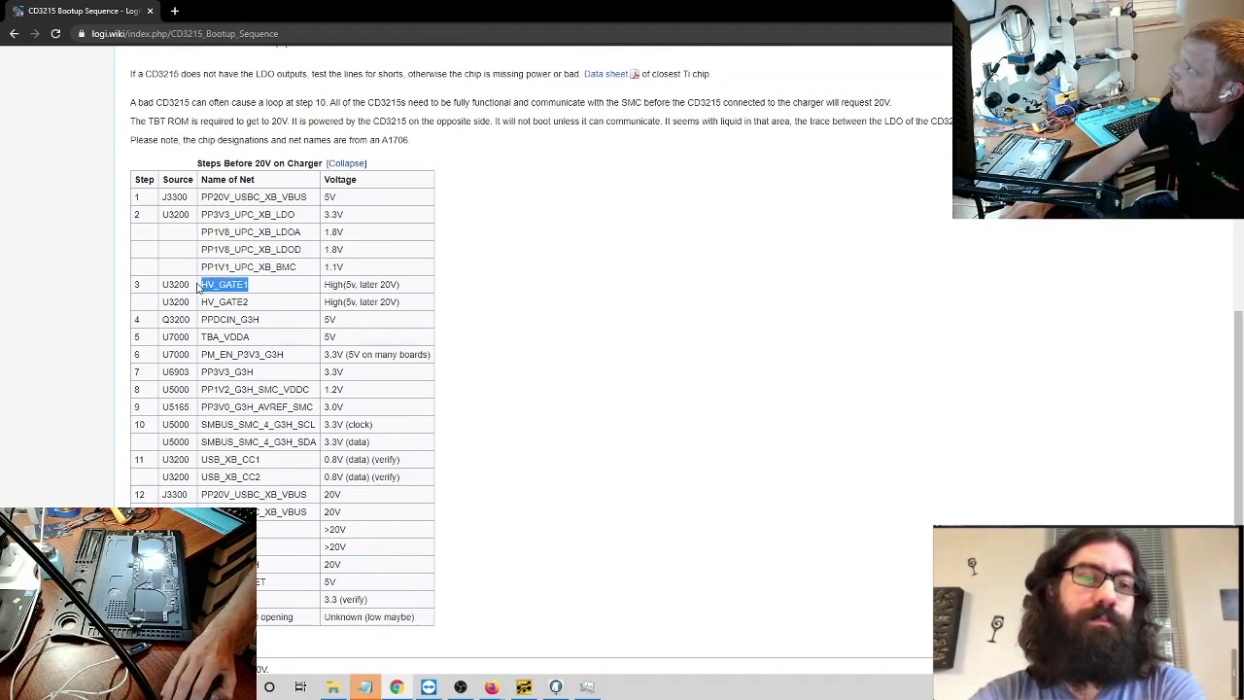
right_click(229, 282)
left_click(260, 298)
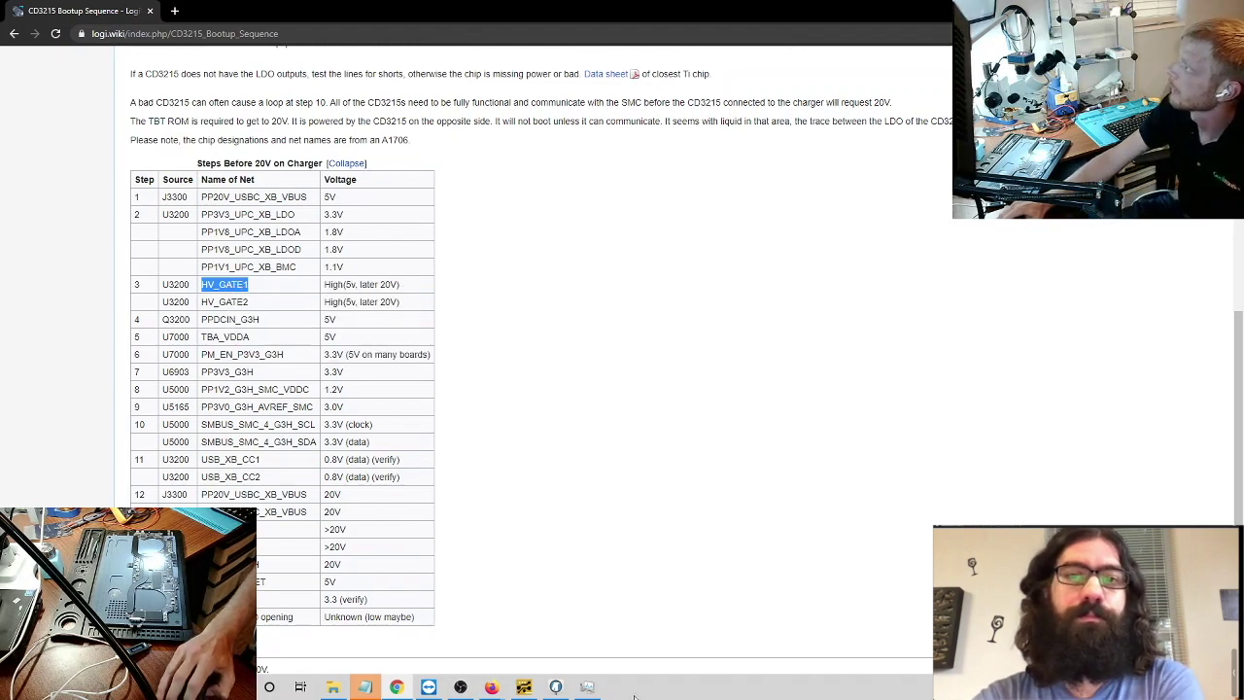
left_click(524, 687)
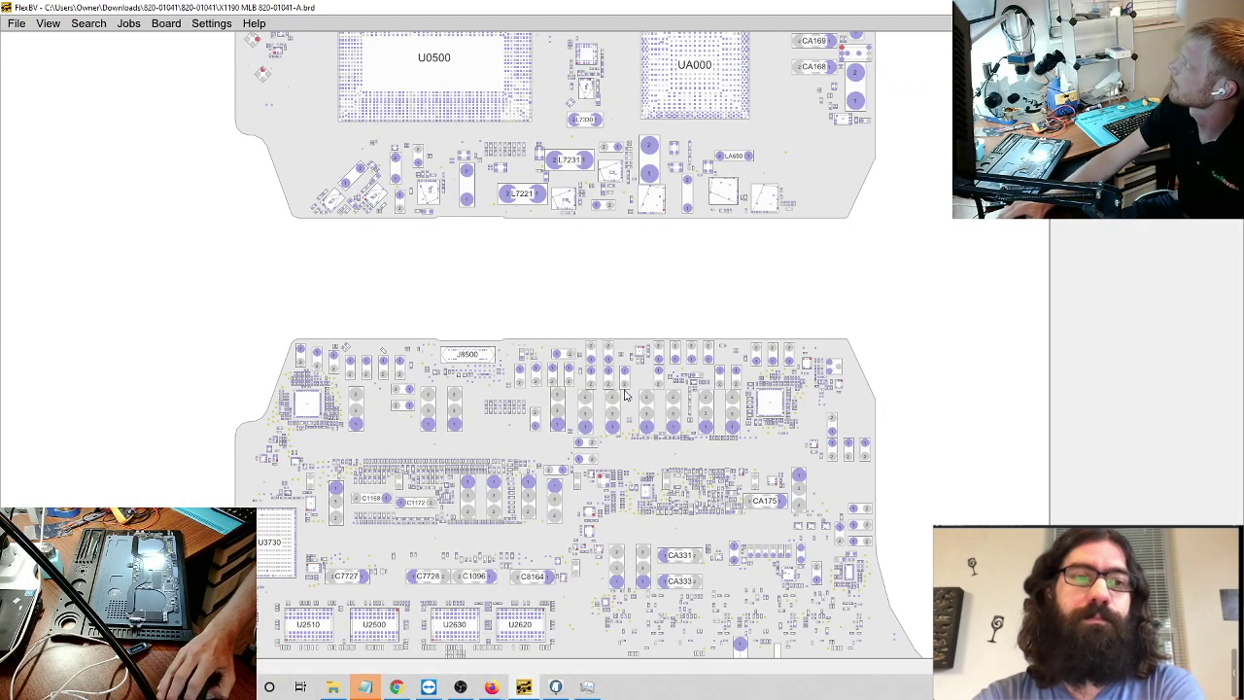
key("ctrl+f")
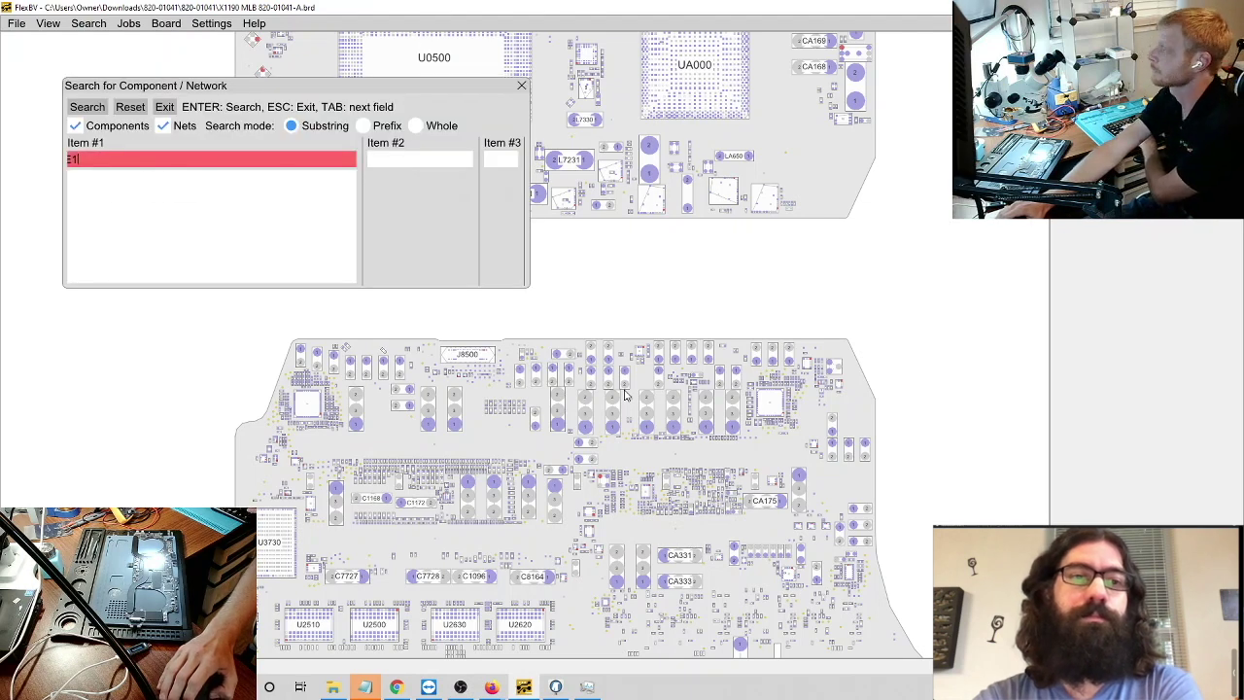
key("Escape")
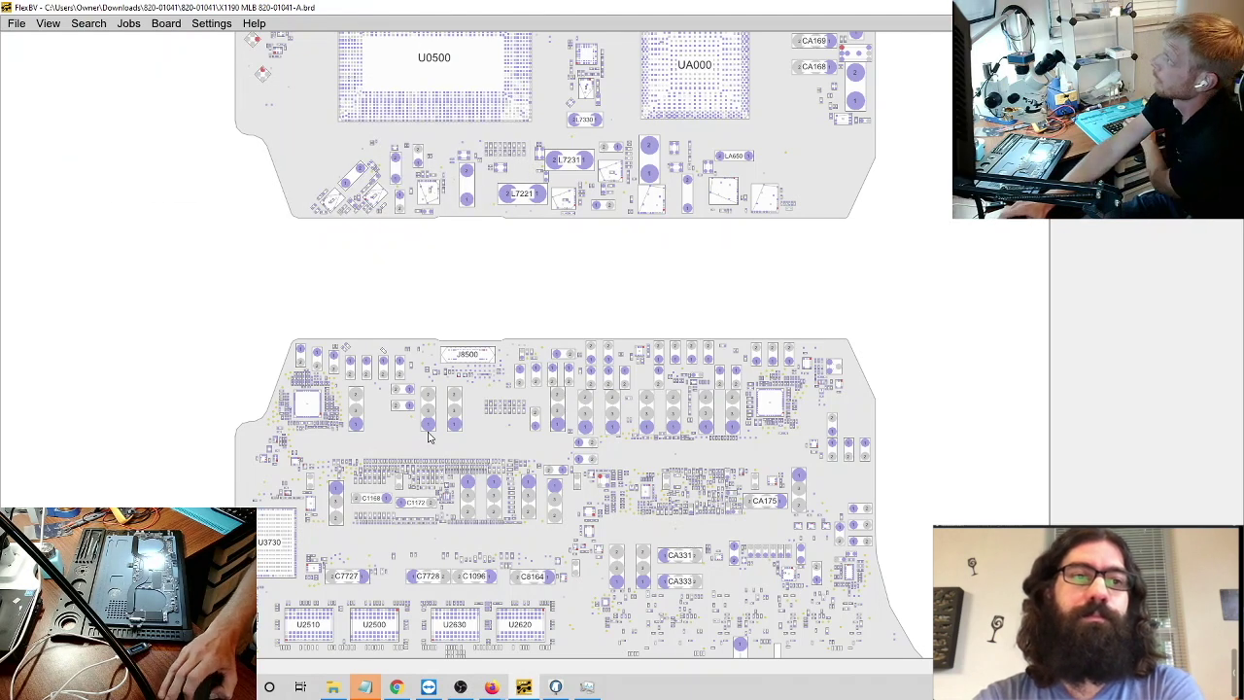
key("alt+Tab")
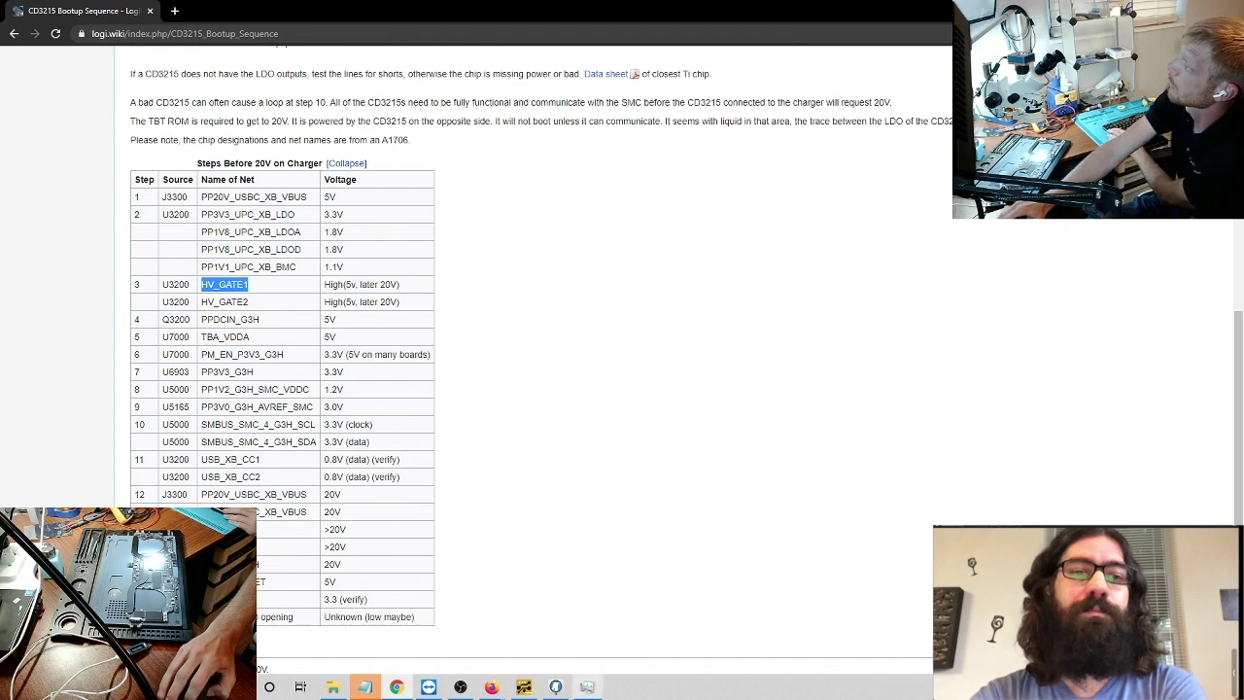
mouse_move(601, 688)
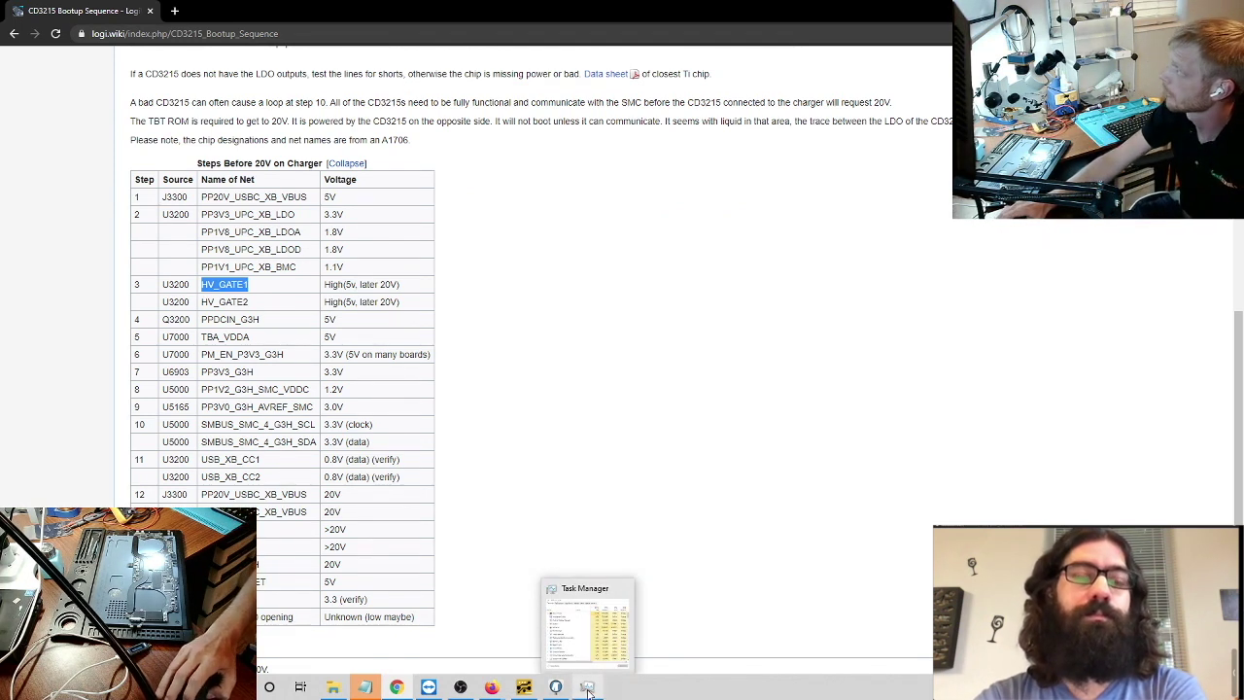
mouse_move(559, 688)
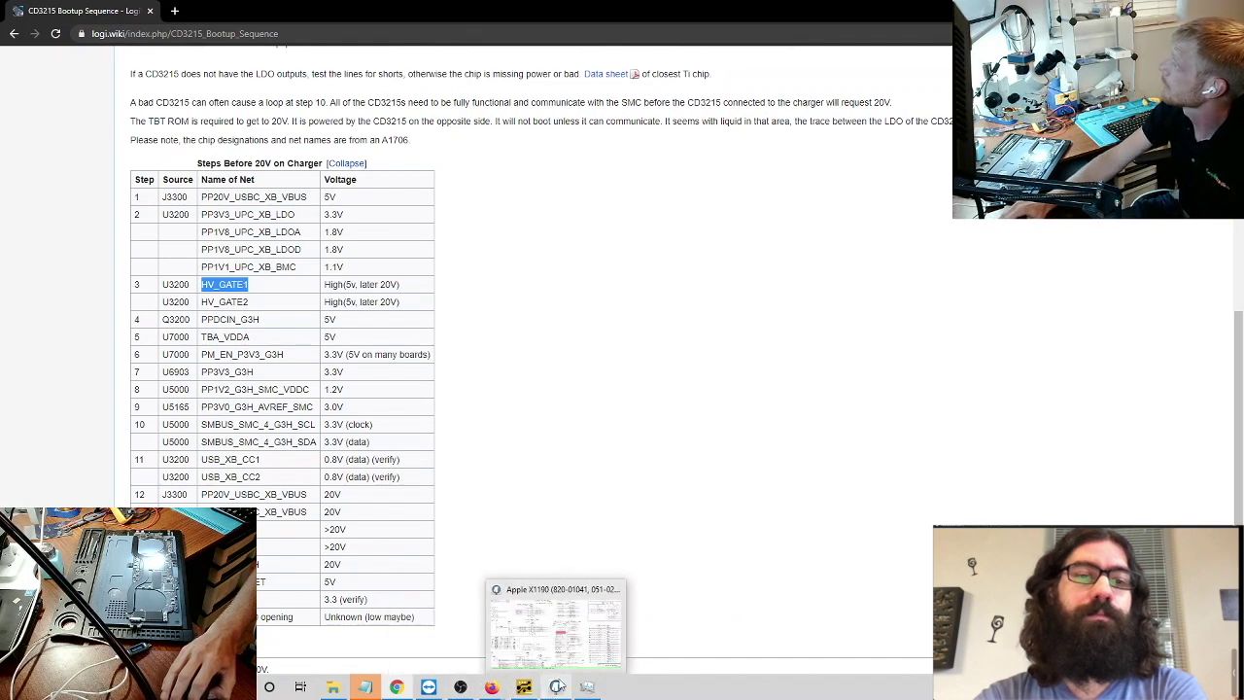
left_click(559, 632)
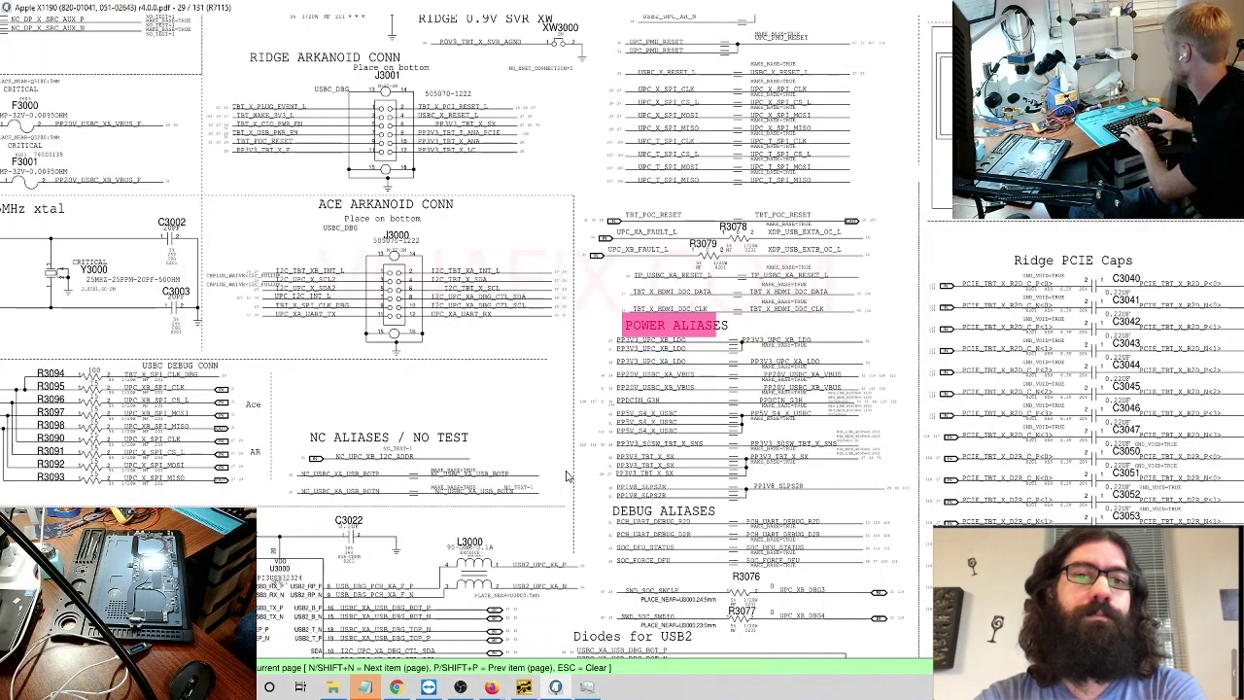
key("Escape")
type("D3217")
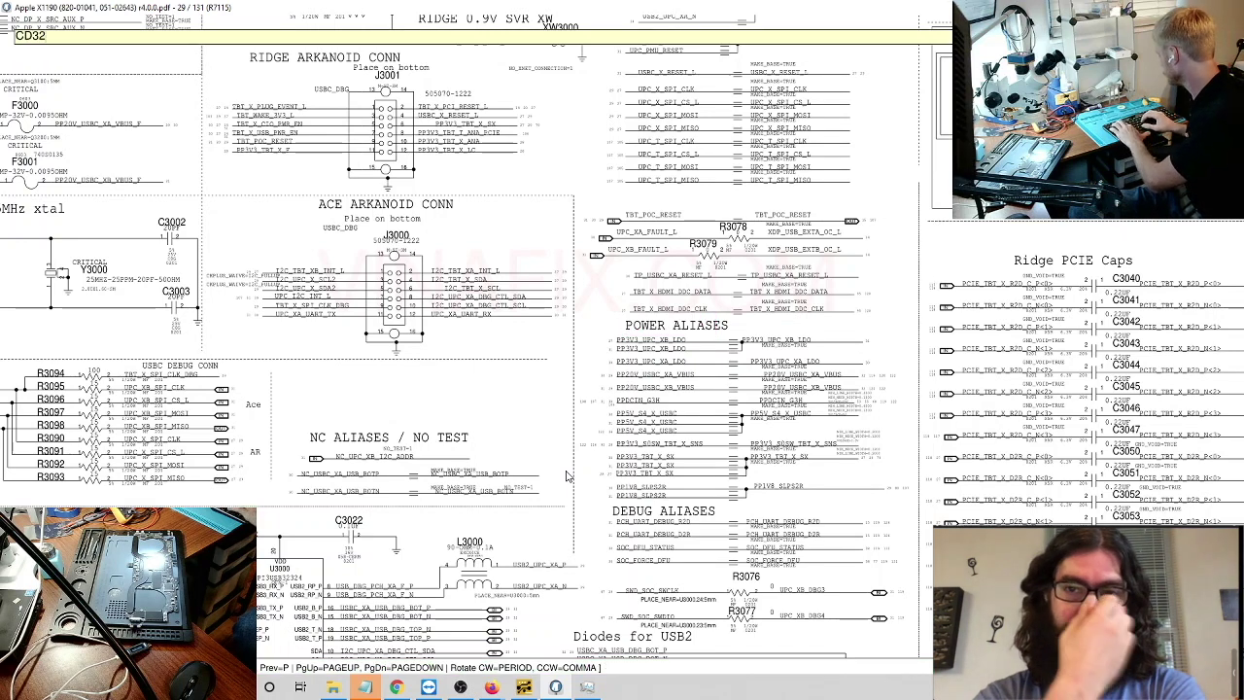
key("Return")
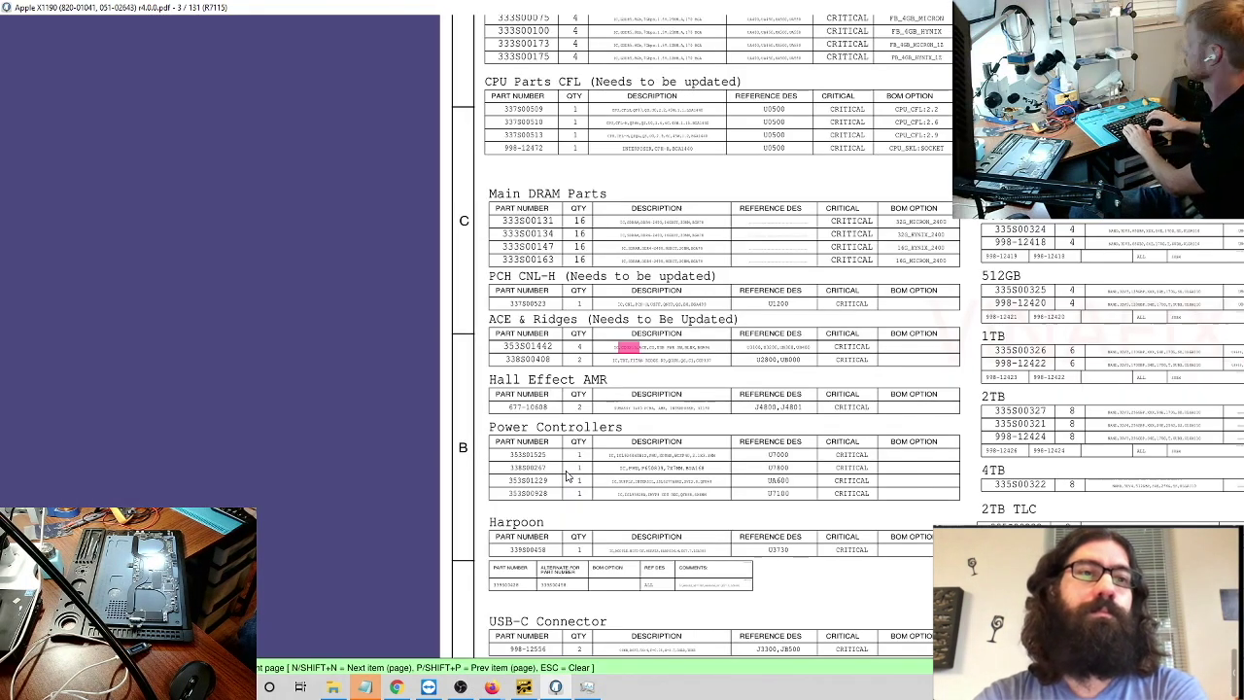
key("n")
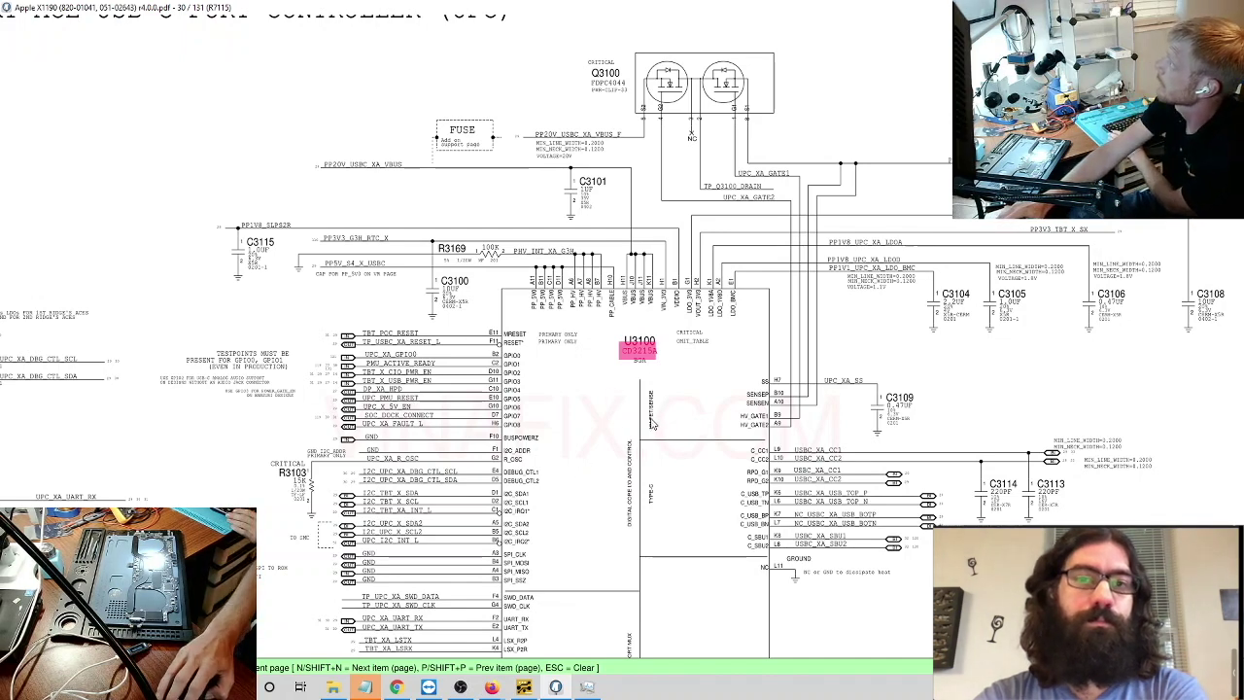
Step: Examine U3100's HV_GATE1 and HV_GATE2 pins and their lines to Q3100, comparing them with step 3 of the LogiWiki table
scroll(652, 422, "down", 3)
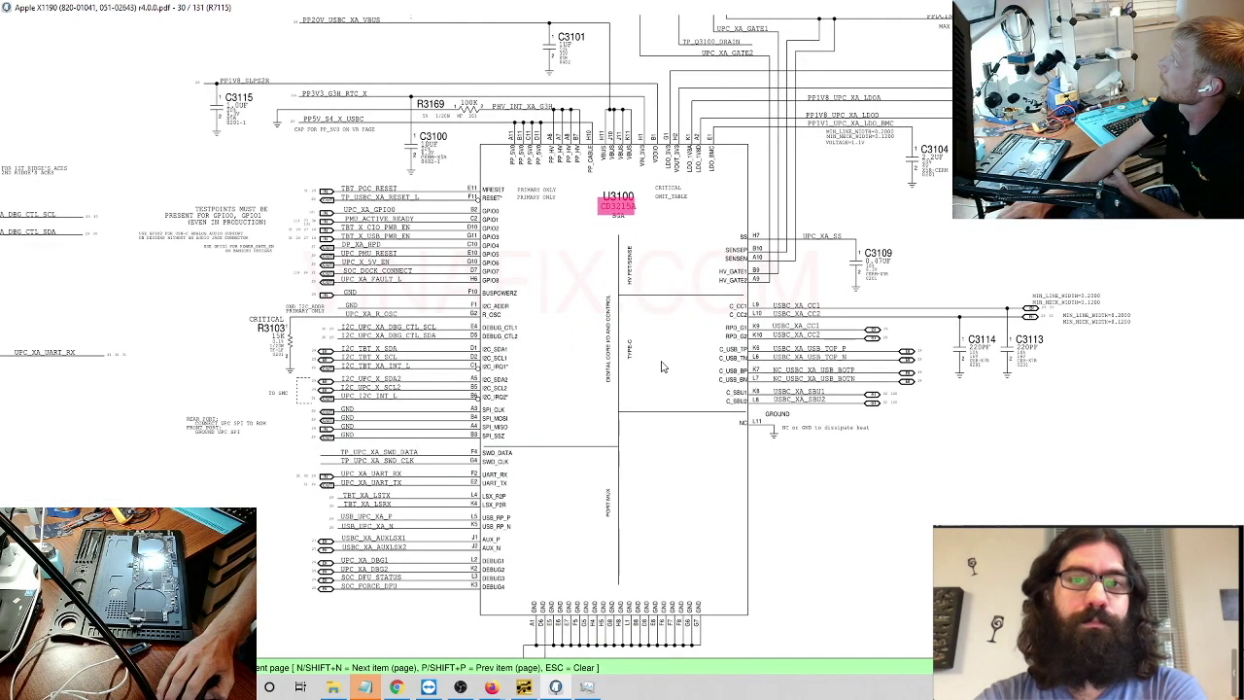
scroll(622, 363, "up", 2)
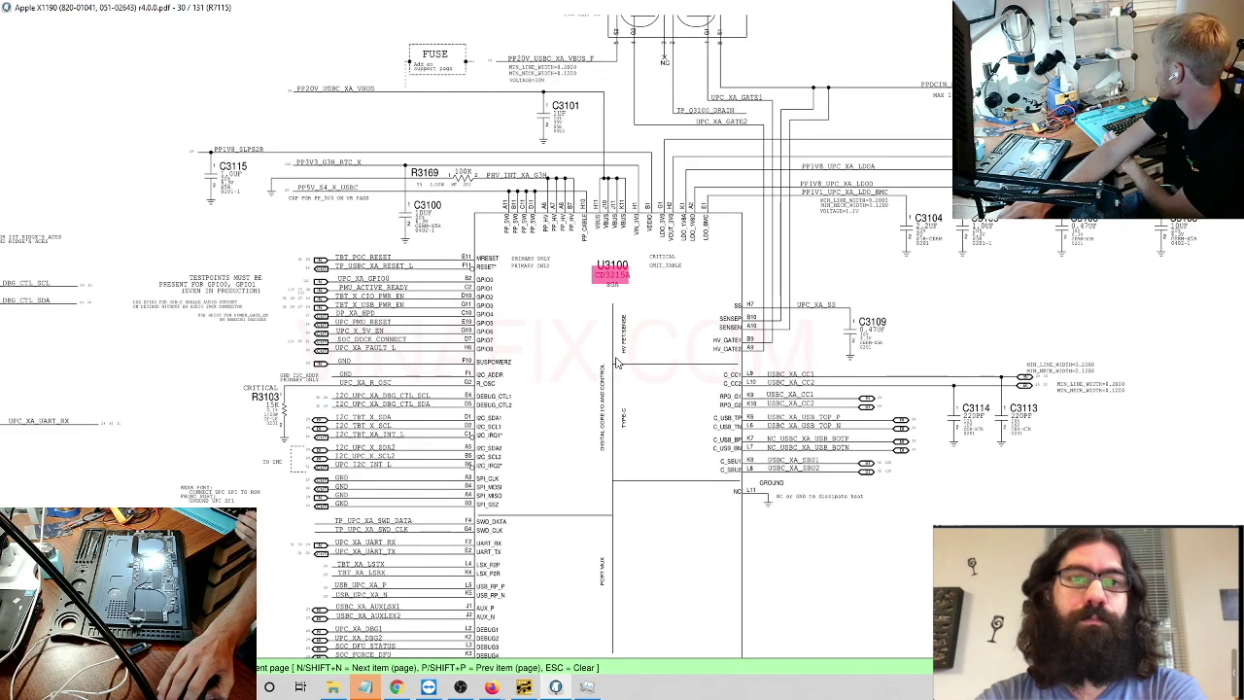
key("alt+Tab")
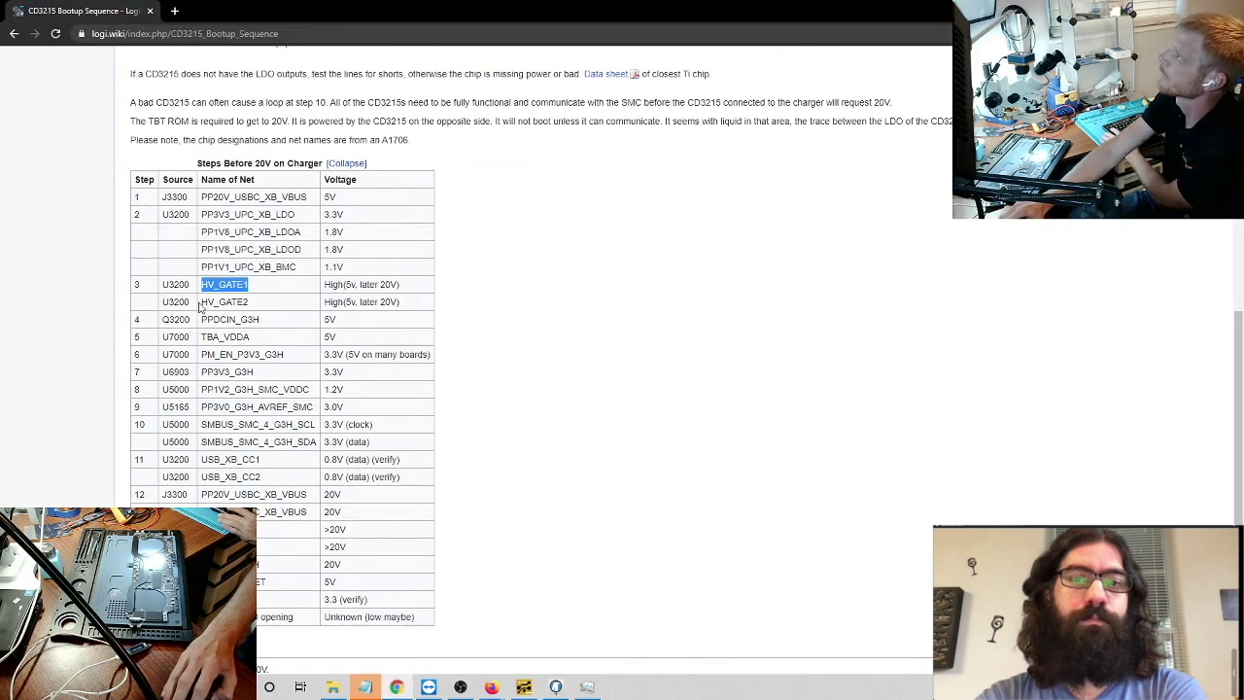
key("alt+Tab")
scroll(644, 320, "up", 3)
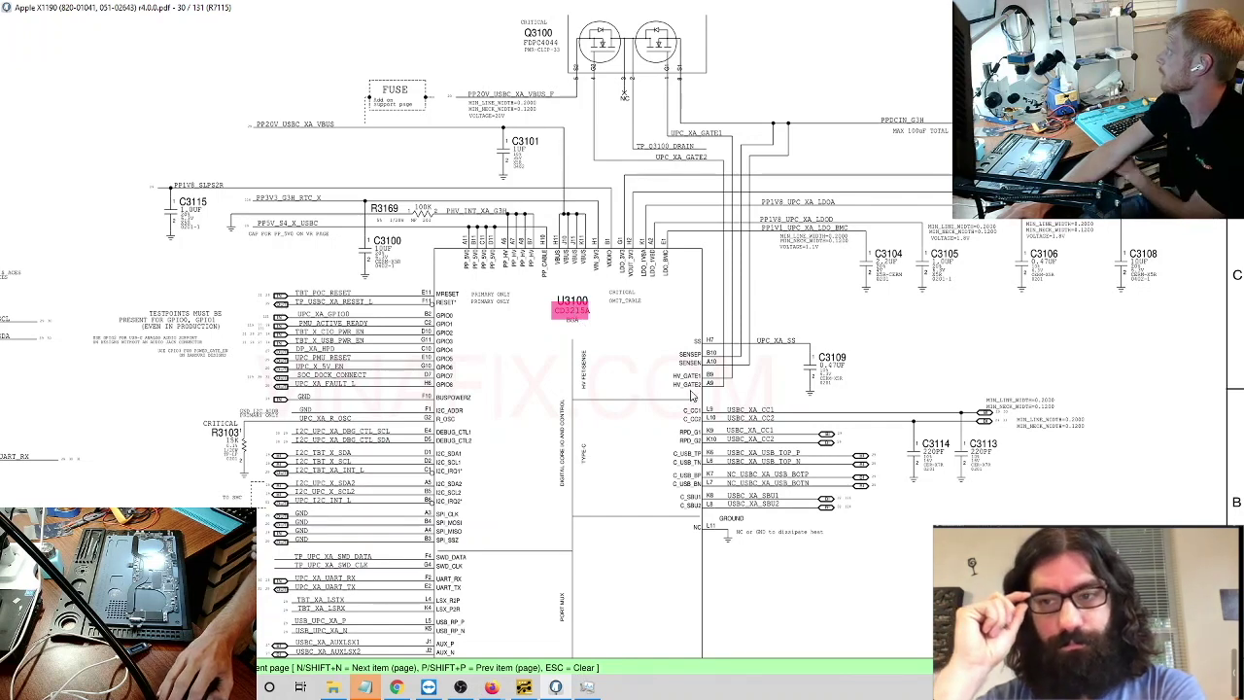
scroll(719, 384, "up", 1)
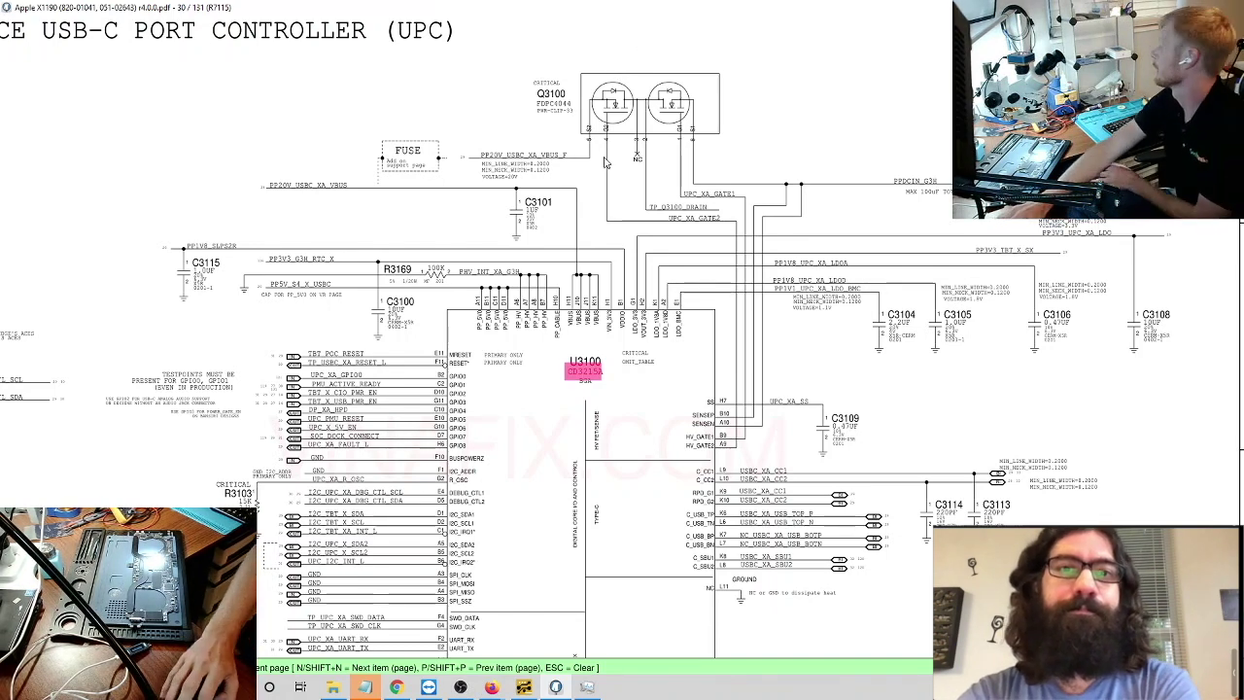
Step: Switch to the FlexBV board view, search for Q3100 and inspect its gate pins beside U3100
key("alt+Tab")
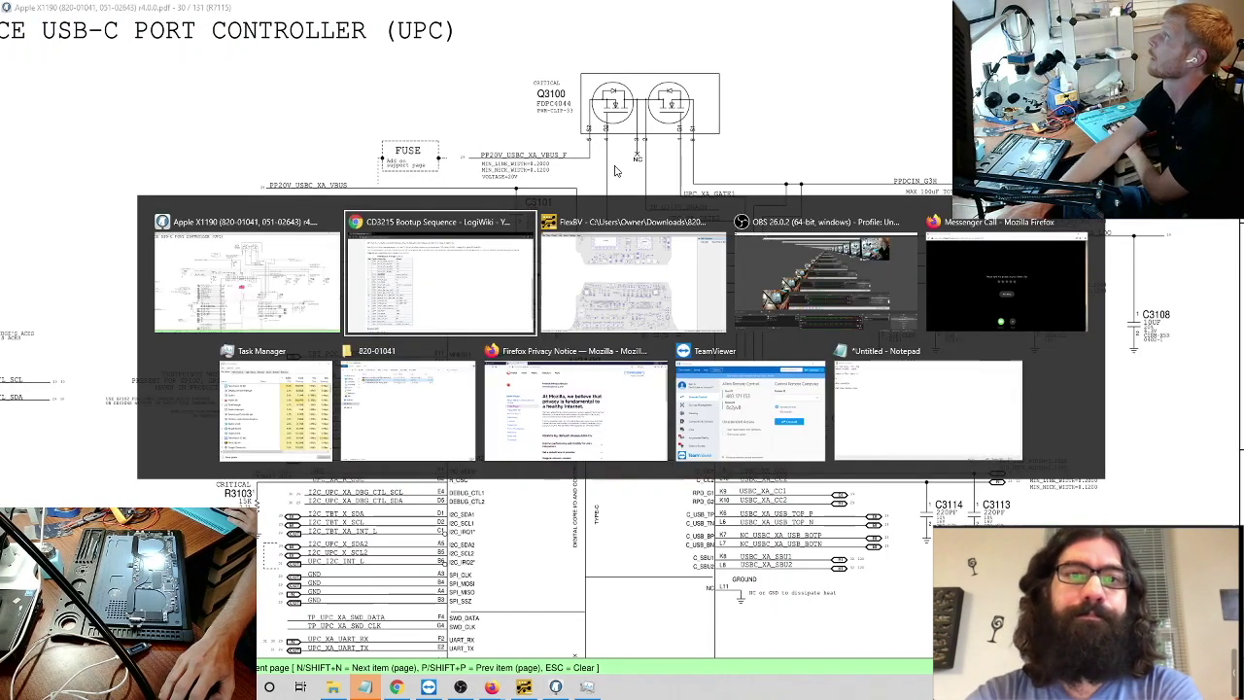
key("alt+Tab")
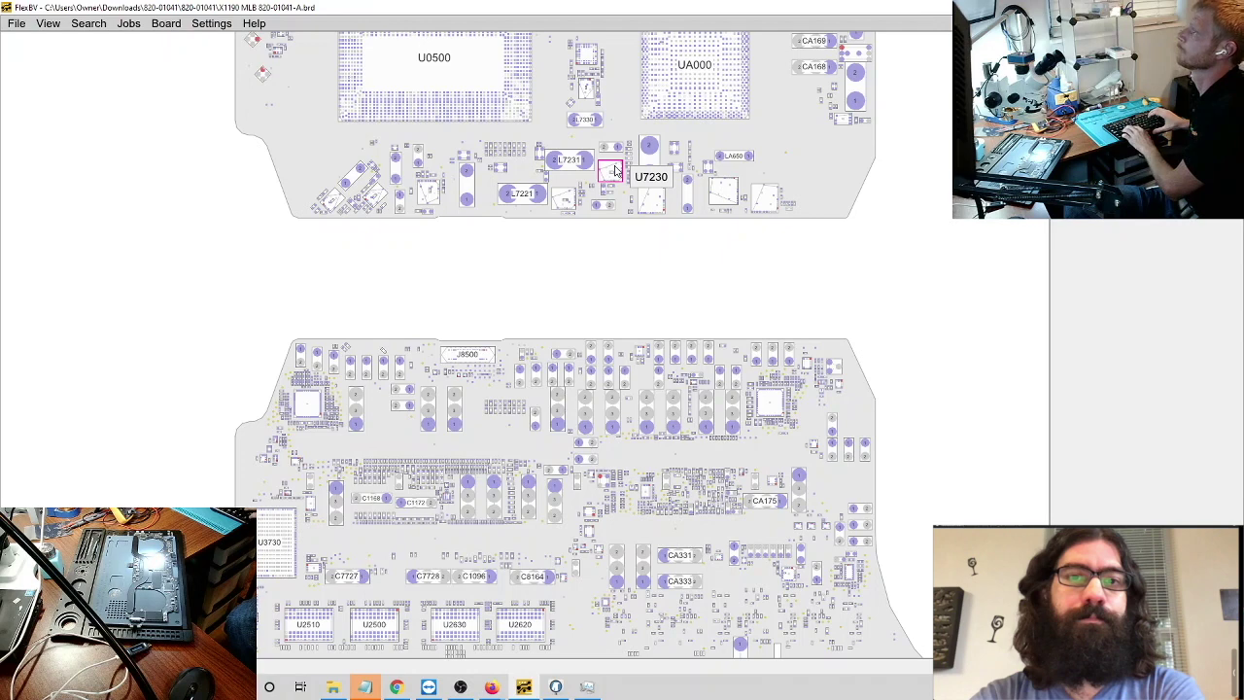
key("ctrl+f")
type("E1")
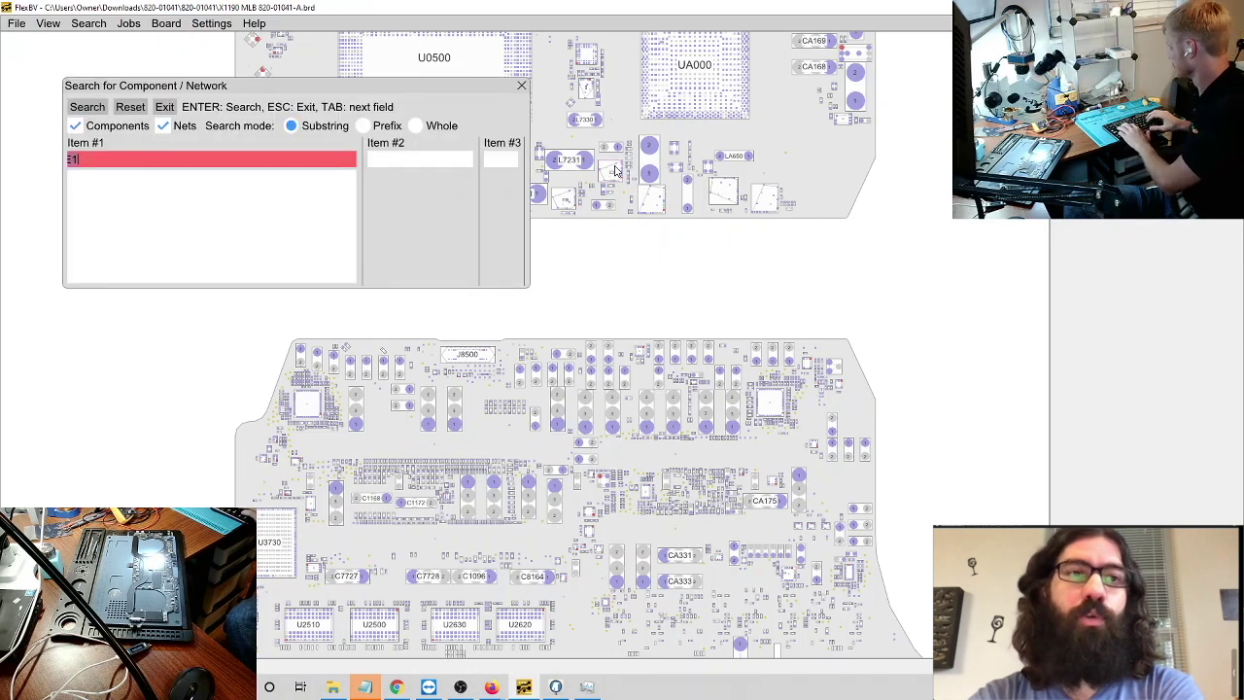
key("BackSpace")
key("BackSpace")
type("Q31")
key("BackSpace")
key("BackSpace")
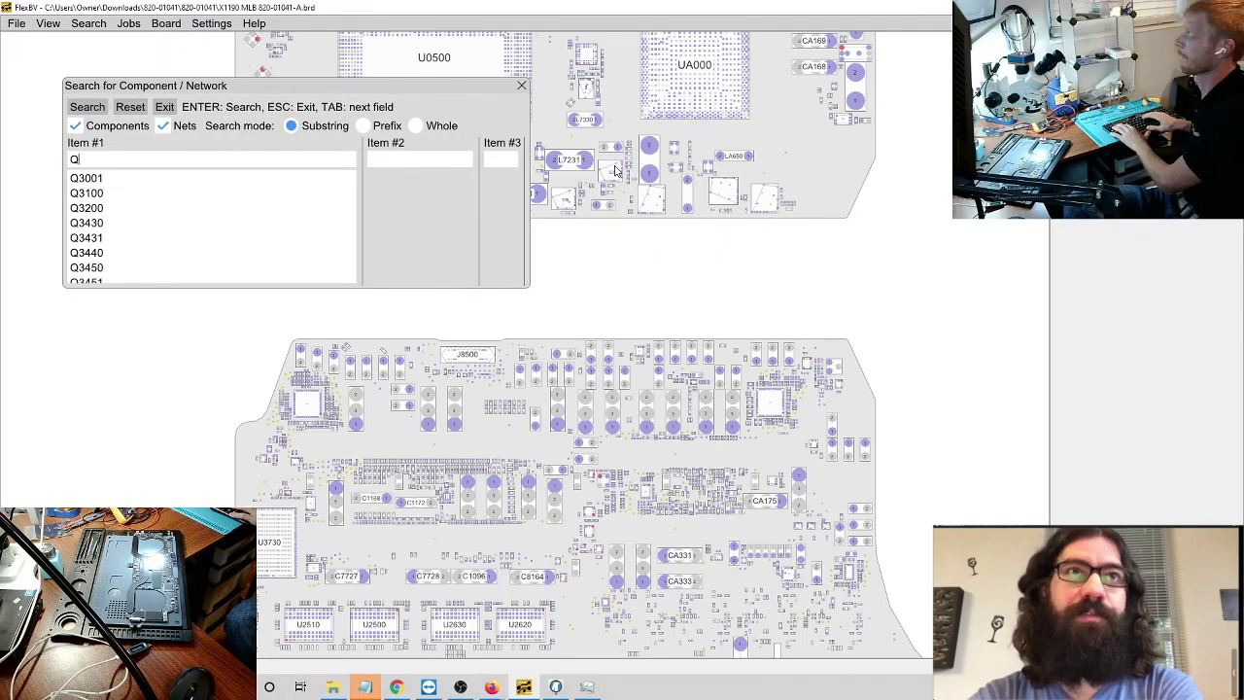
type("3100")
key("Return")
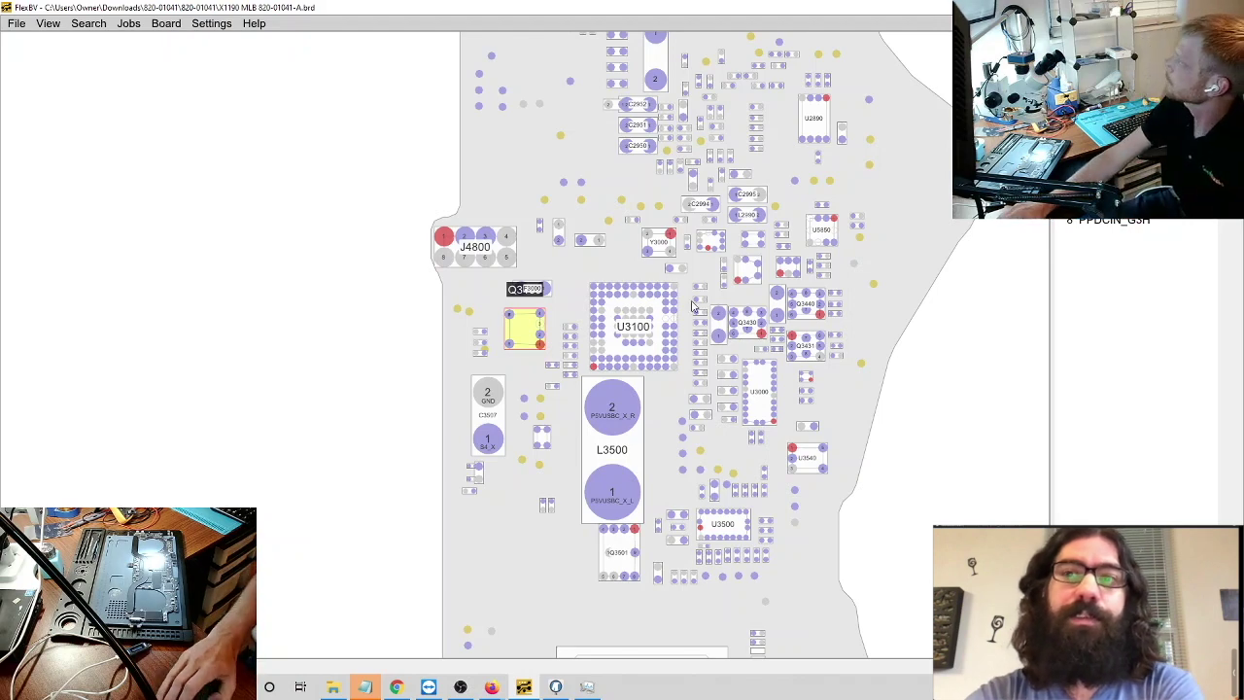
scroll(542, 345, "up", 4)
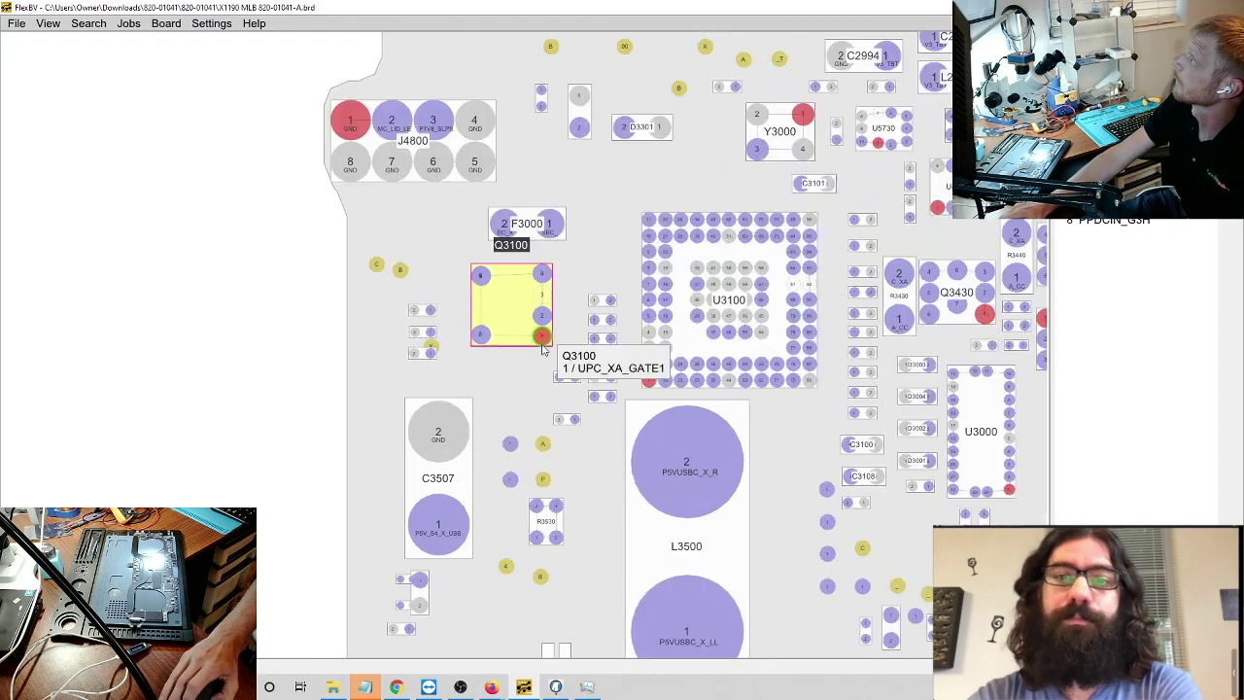
scroll(542, 350, "down", 2)
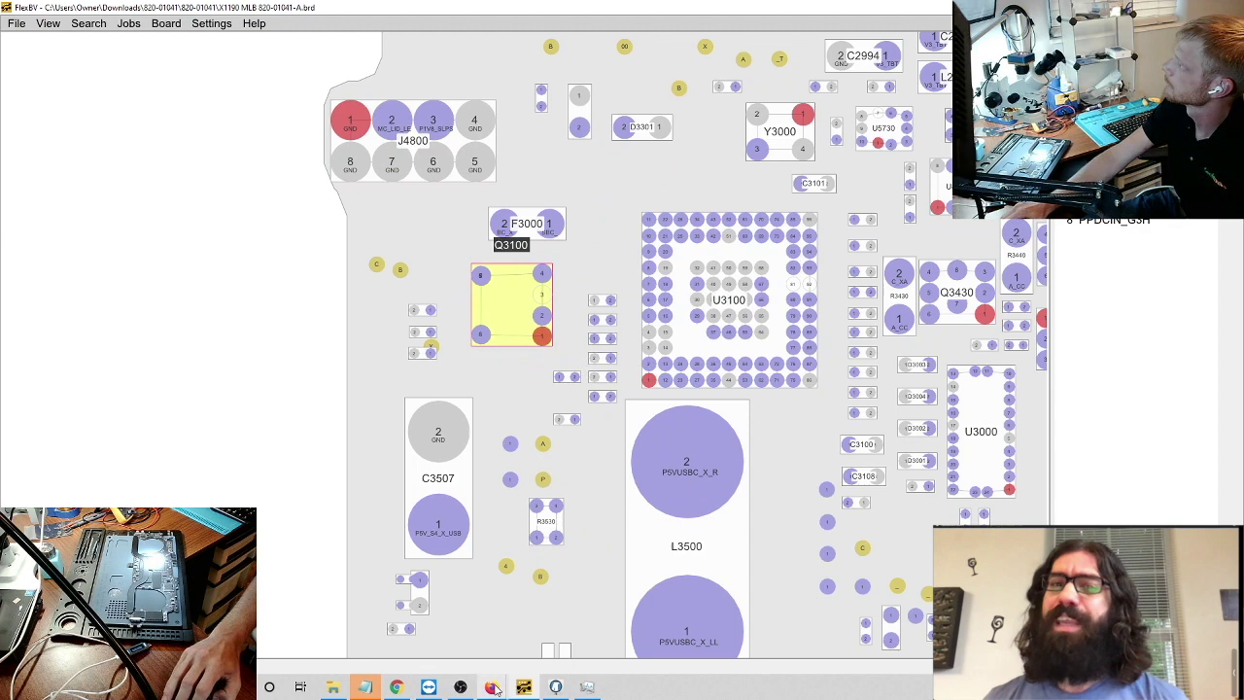
Step: Return to the LogiWiki CD3215 Bootup Sequence page in Chrome and examine all steps of the Steps Before 20V on Charger table
mouse_move(494, 688)
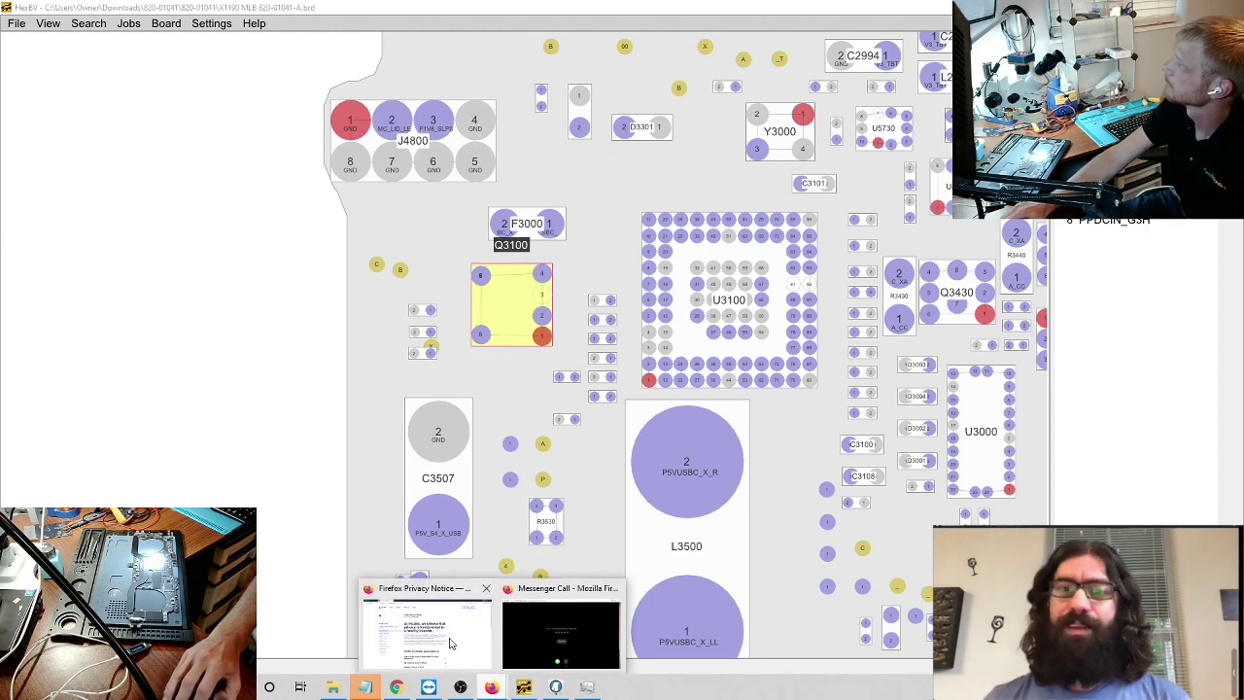
left_click(396, 687)
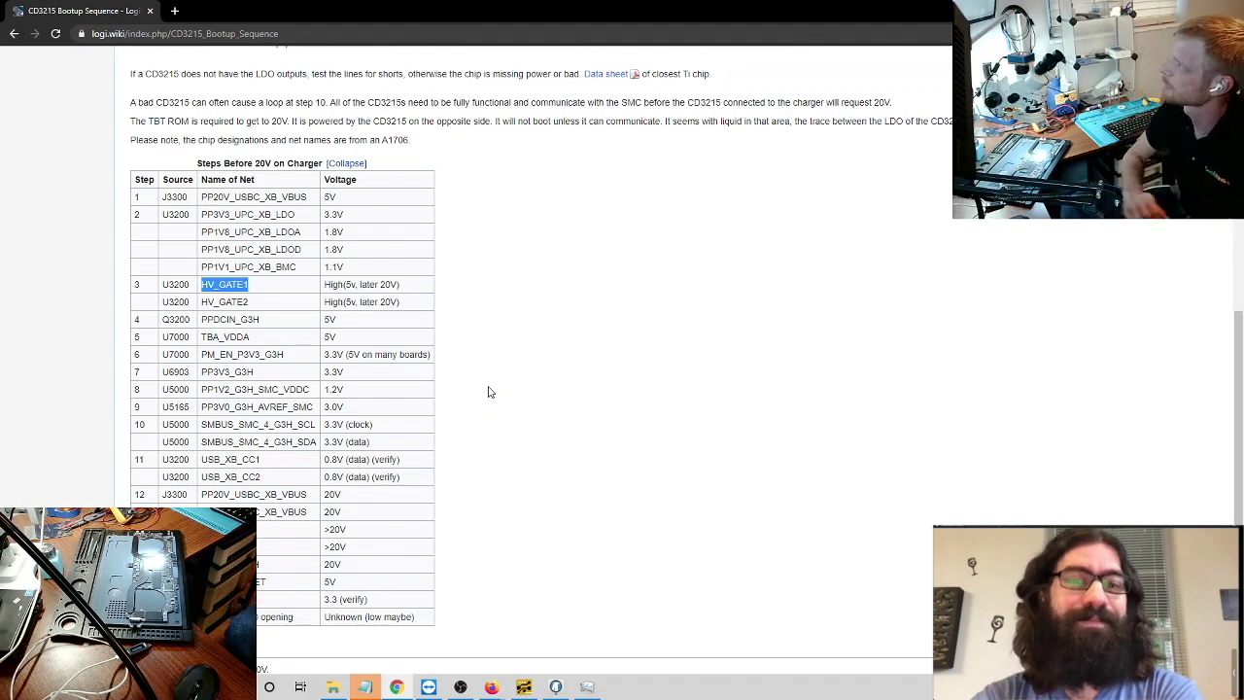
scroll(413, 423, "down", 3)
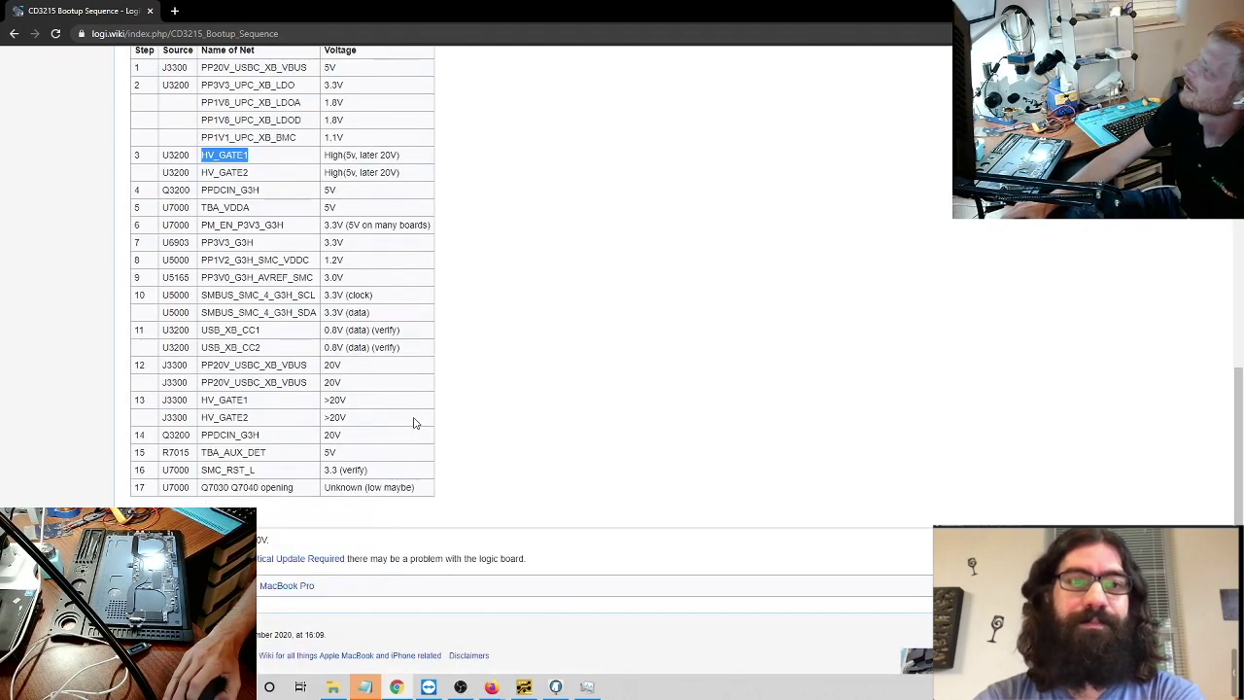
scroll(404, 415, "up", 5)
scroll(428, 425, "down", 3)
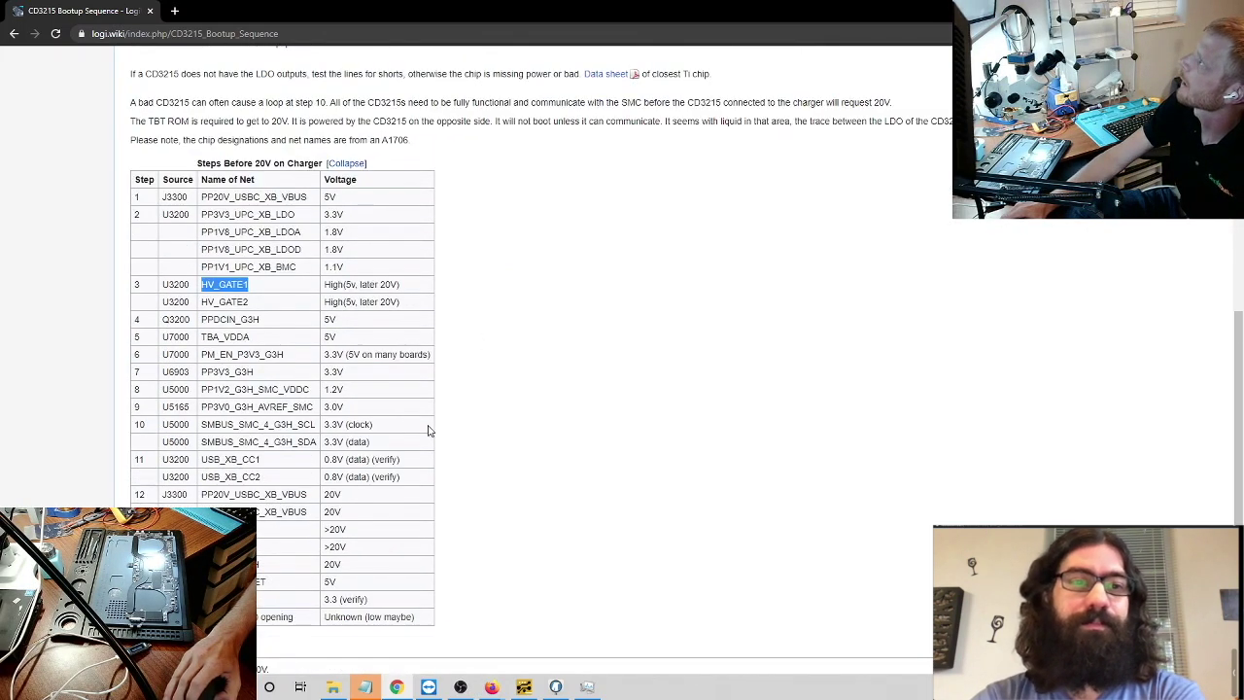
scroll(433, 433, "down", 2)
scroll(431, 436, "up", 5)
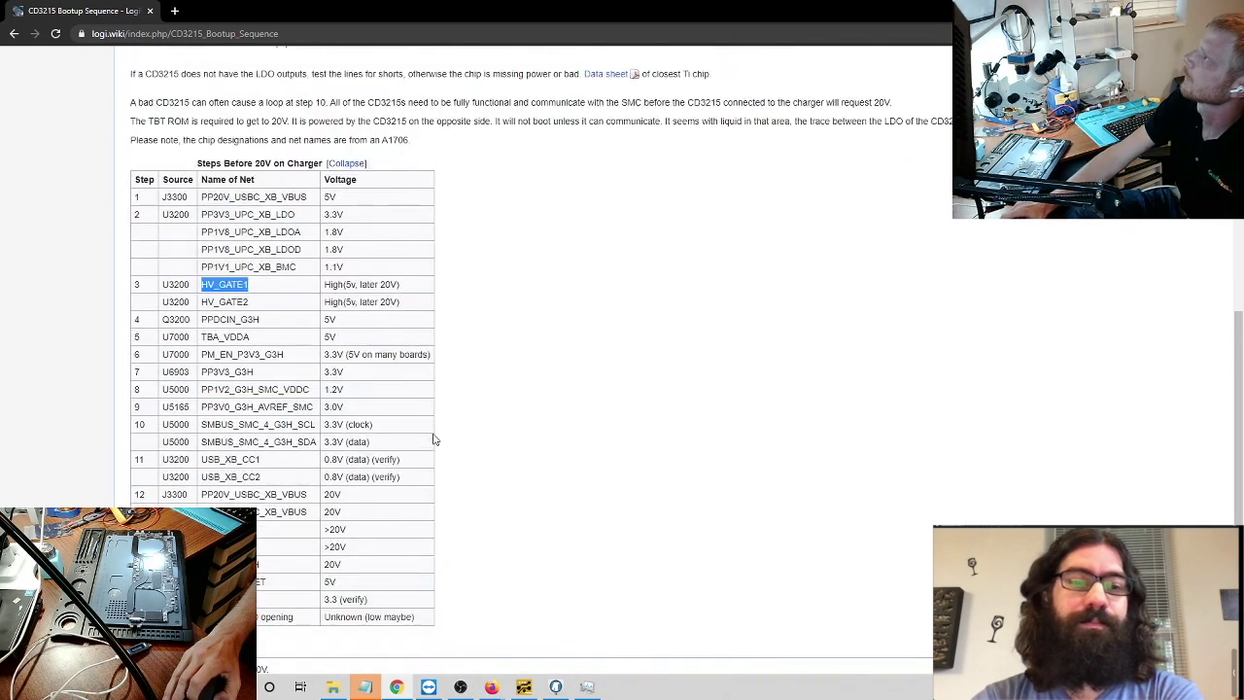
scroll(435, 440, "down", 2)
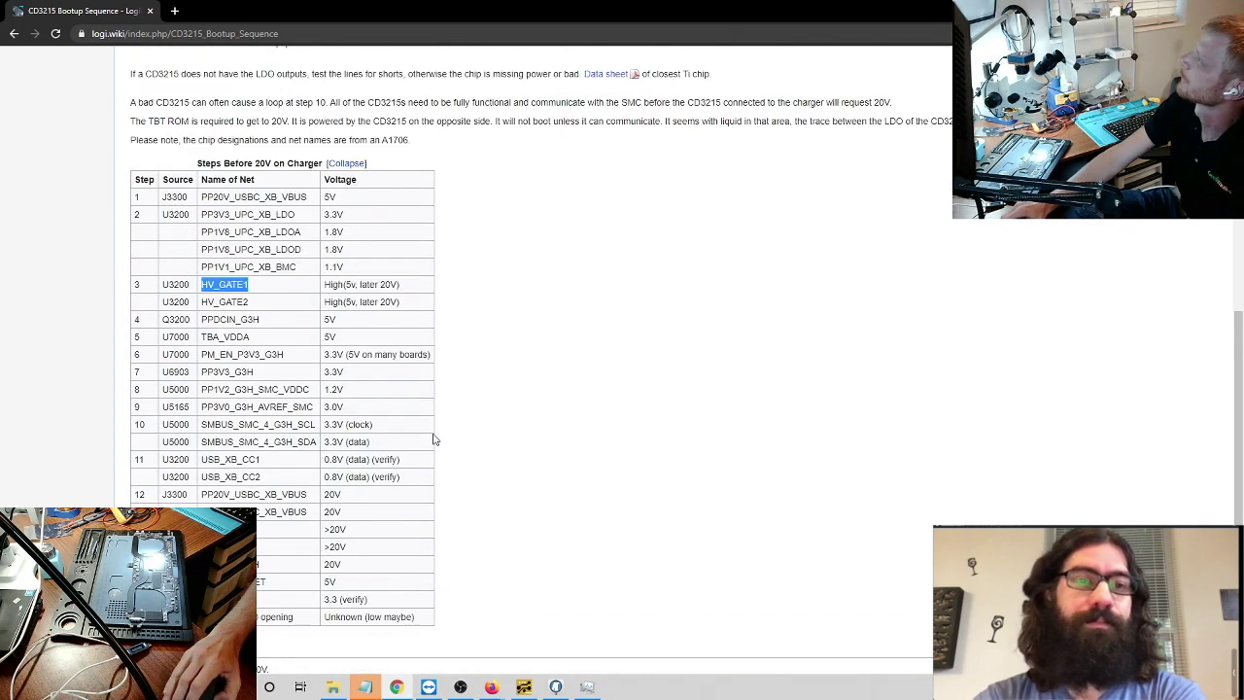
left_click(565, 374)
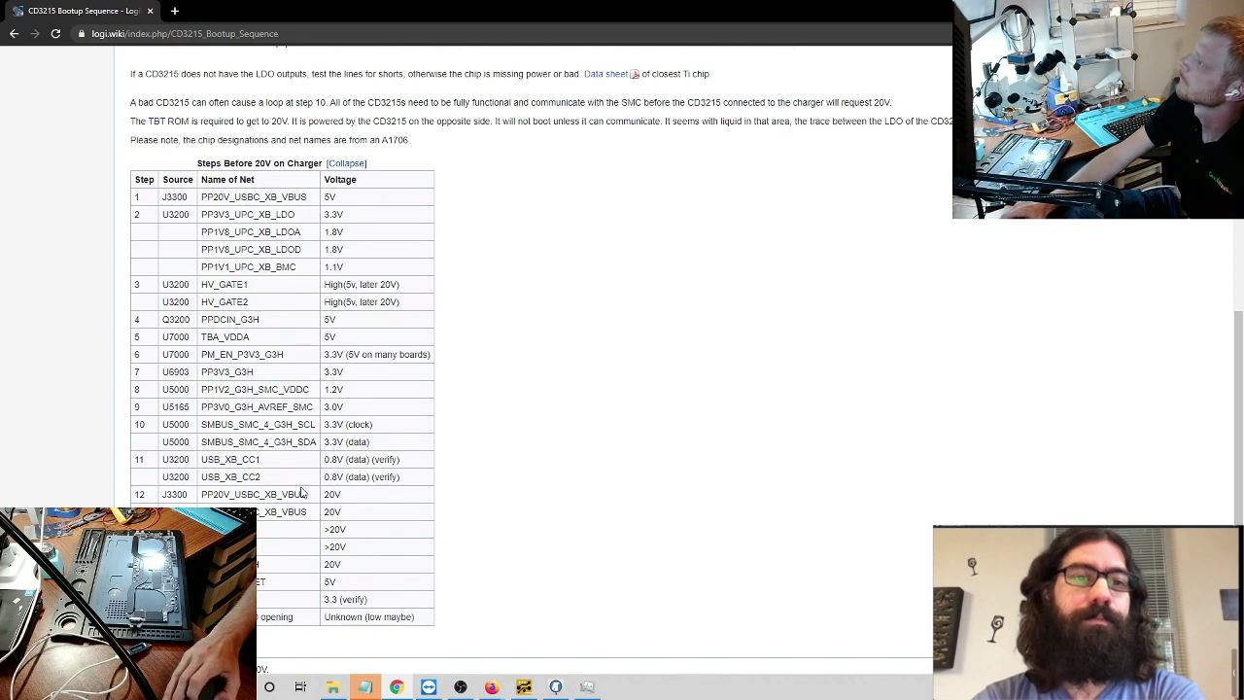
scroll(301, 493, "up", 2)
scroll(303, 492, "down", 2)
scroll(301, 492, "up", 4)
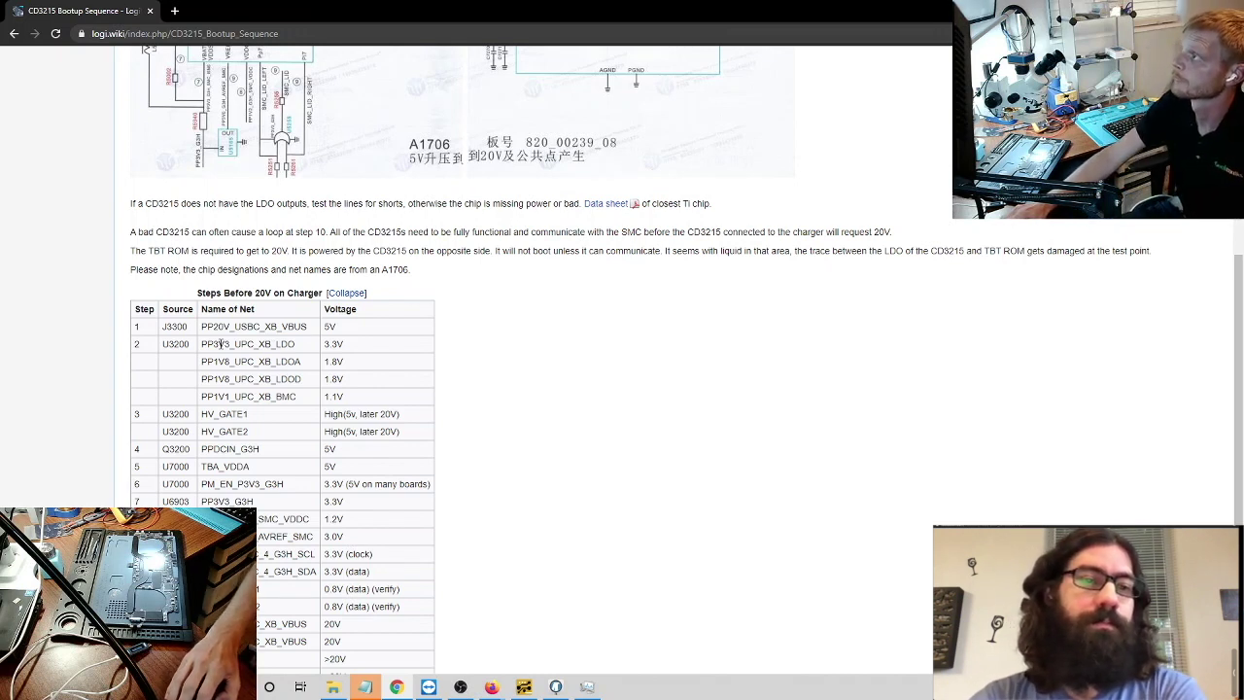
Step: Copy the net name PP3V3_UPC_XB_LDO from step 2 of the table and look up that net in the FlexBV board view
left_click_drag(202, 344, 289, 346)
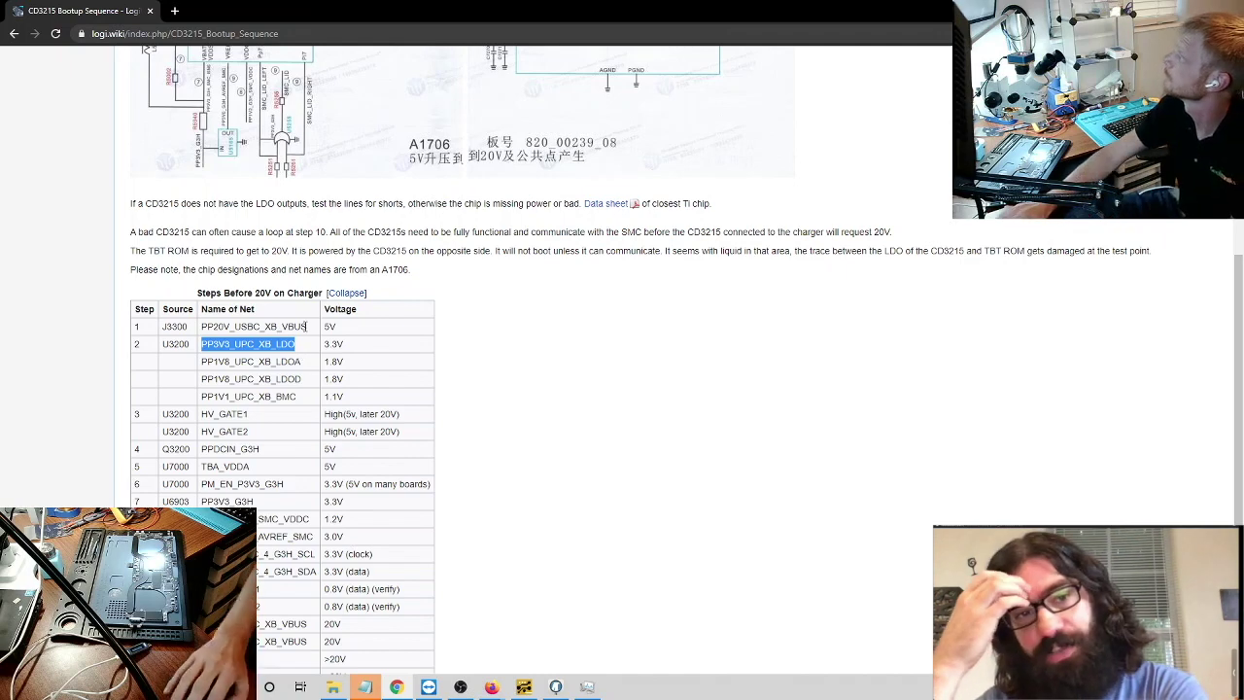
left_click(523, 687)
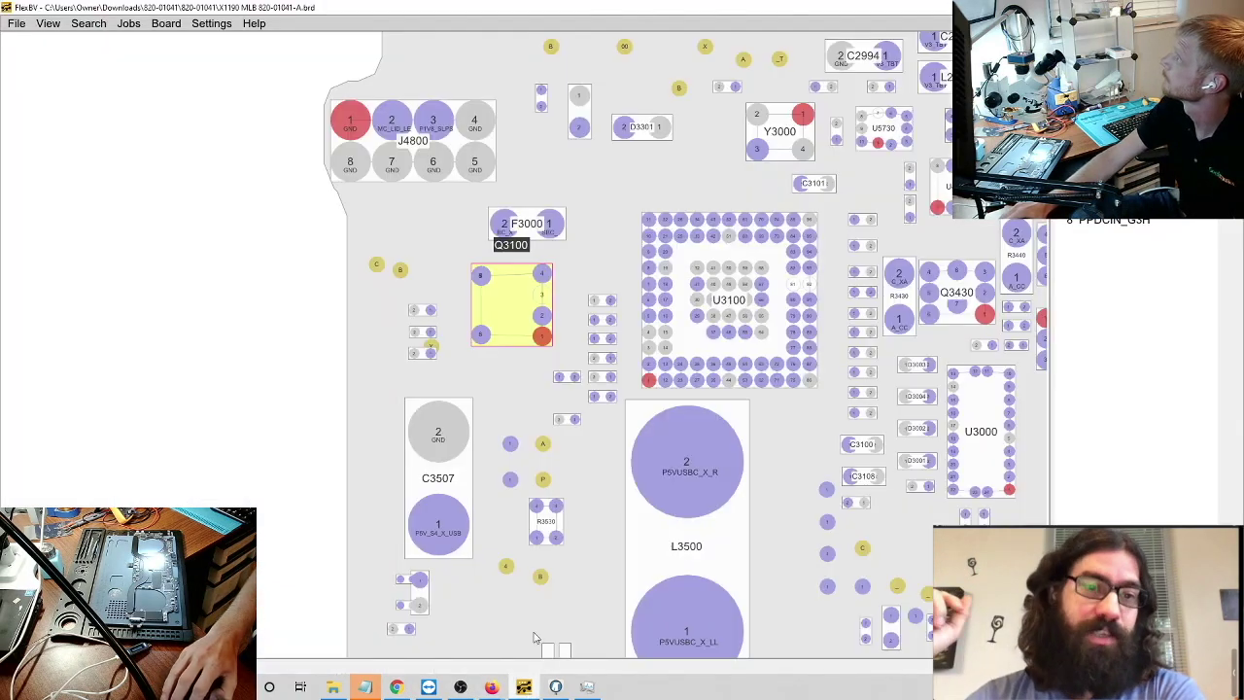
key("ctrl+f")
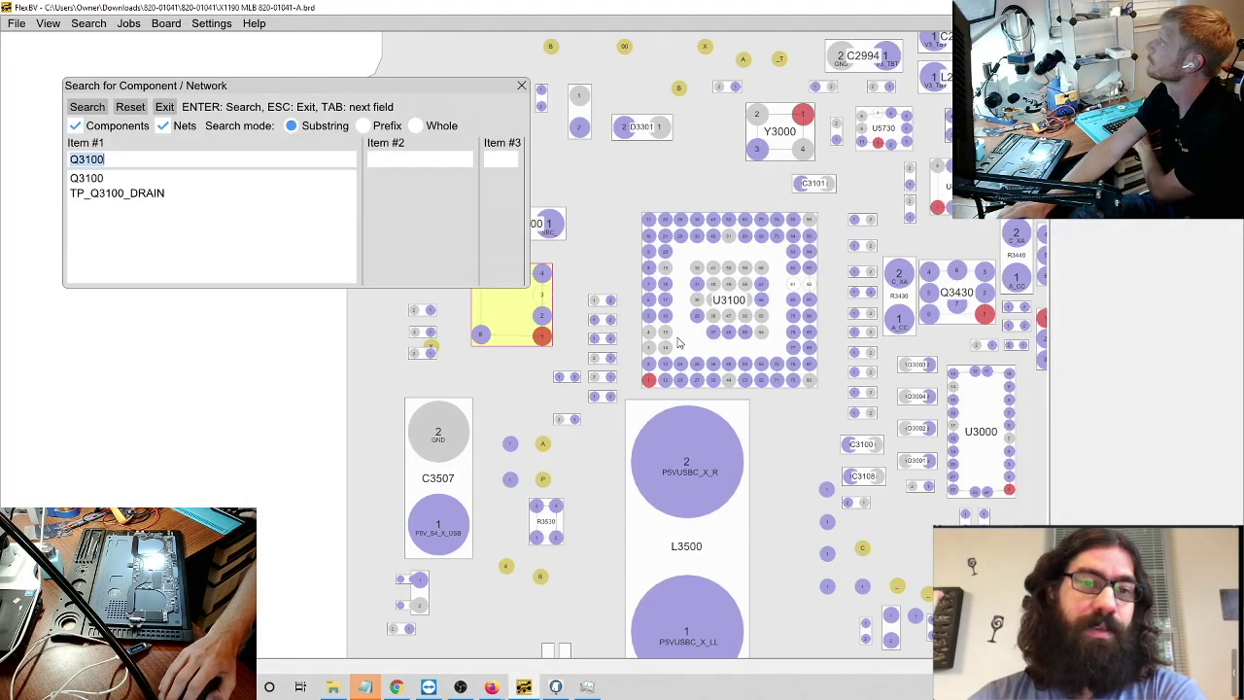
key("alt+Tab")
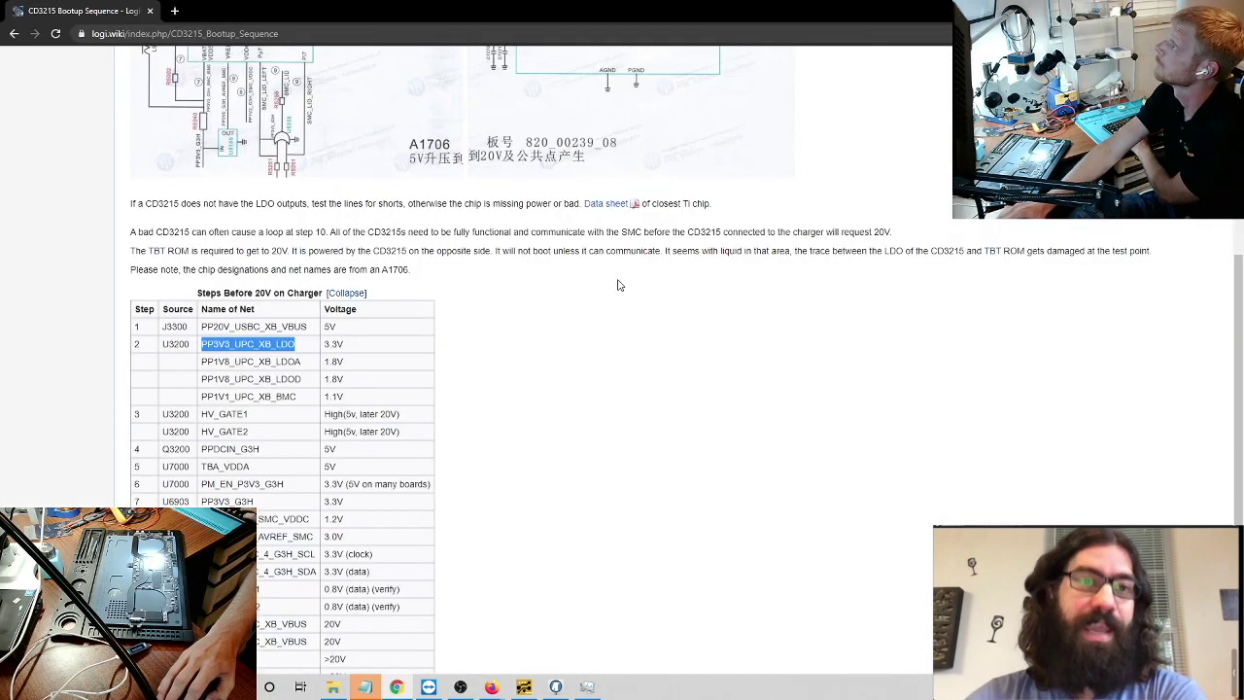
key("alt+Tab")
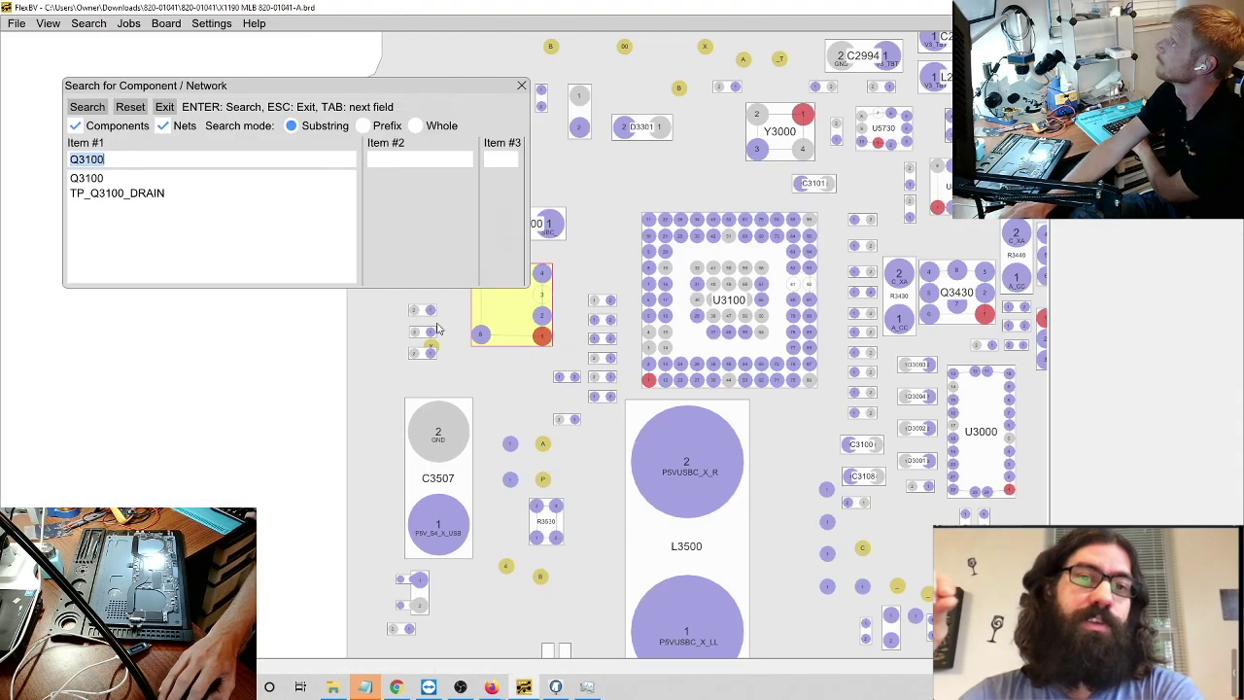
type("PP3V3_UPC_XB_LDO")
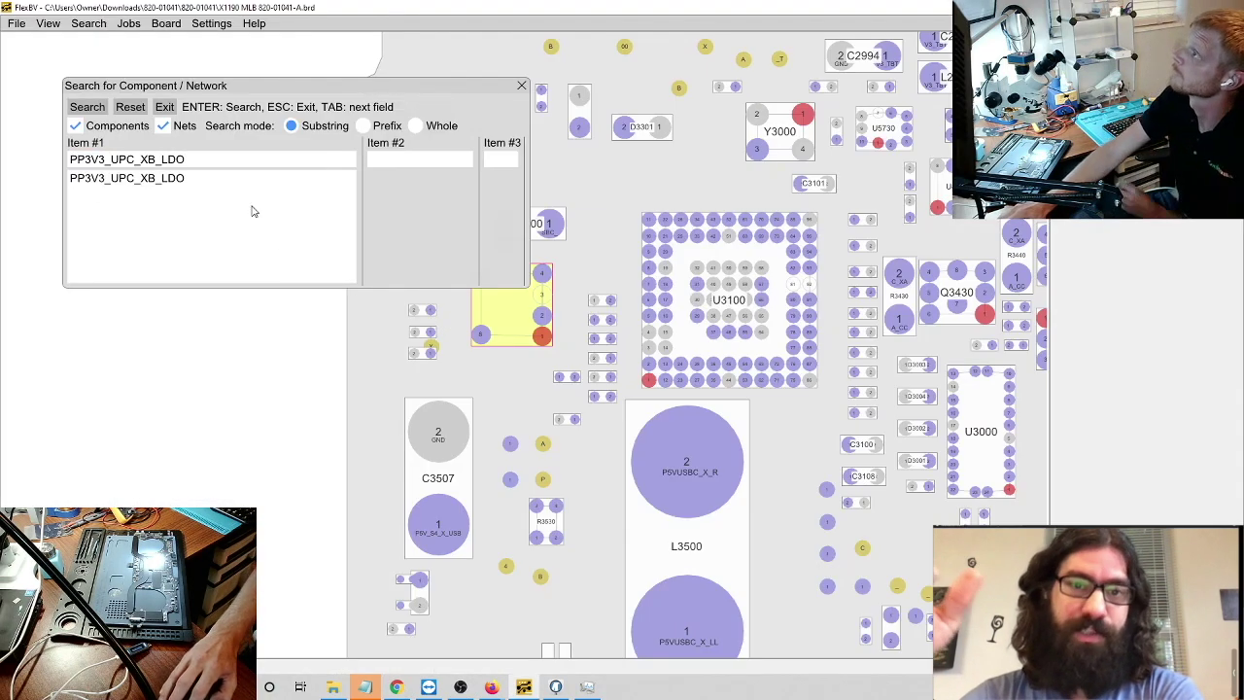
left_click(234, 183)
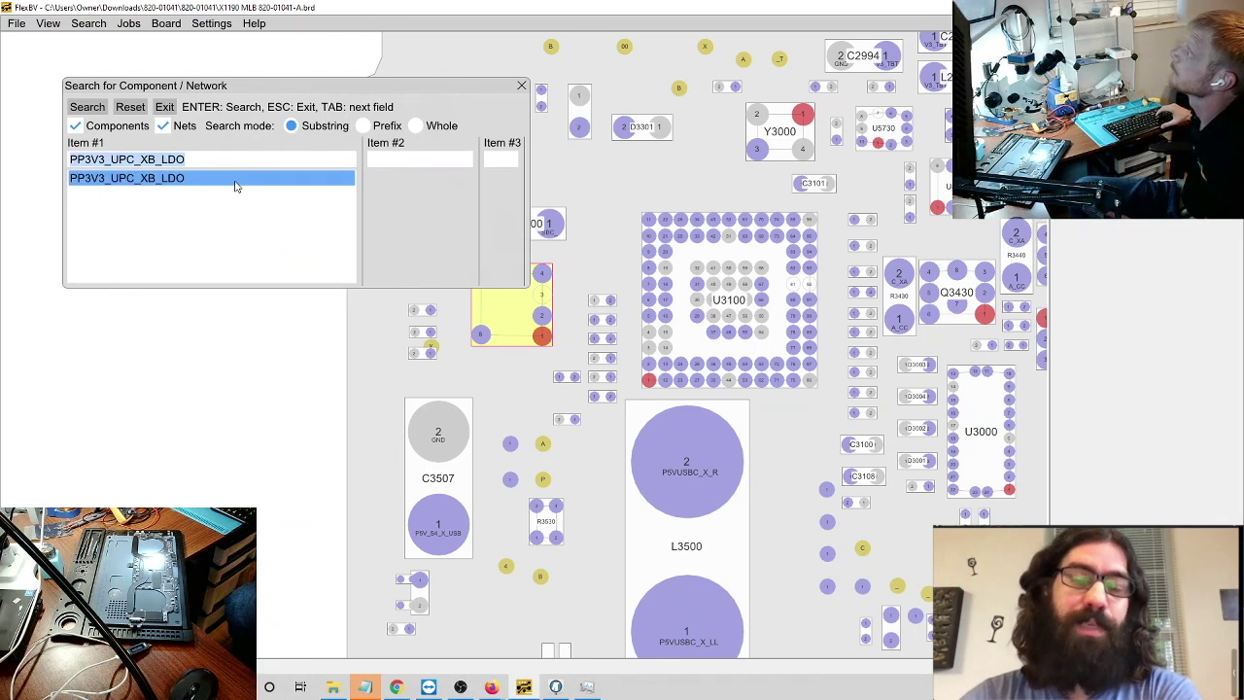
key("Return")
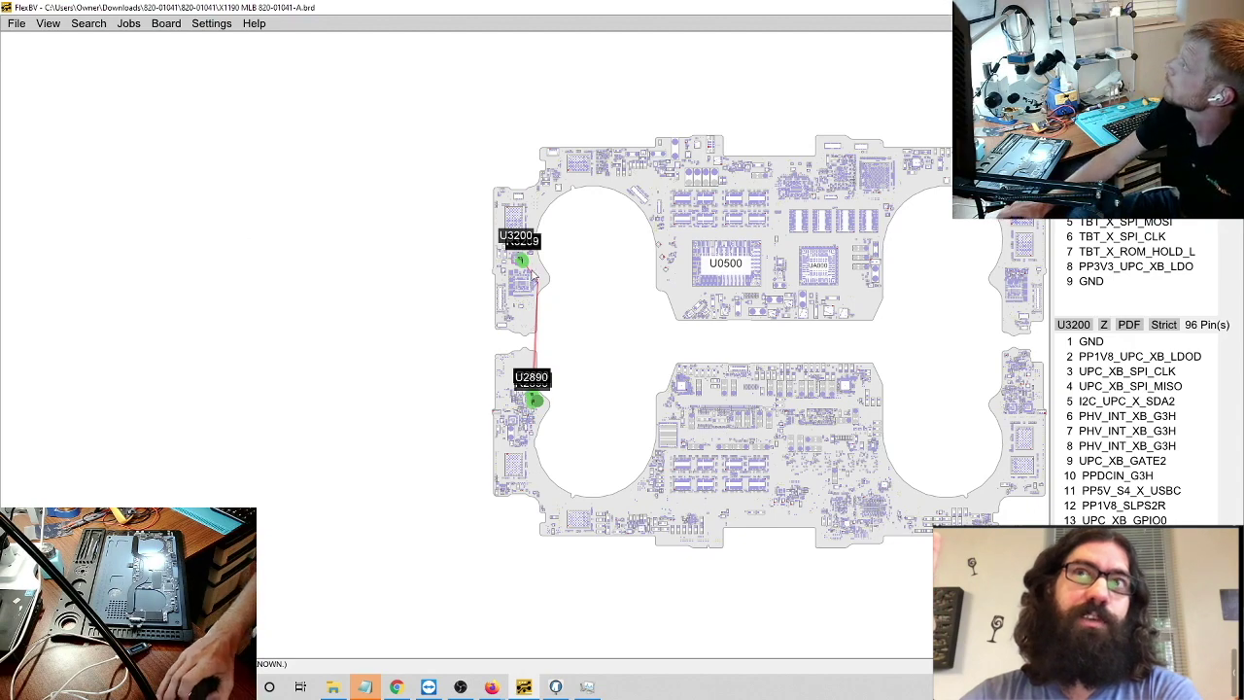
Step: Trace the PP3V3_UPC_XB_LDO net from U3200 to U2890 across both board sides, checking its position relative to U3100
scroll(501, 274, "up", 5)
scroll(500, 274, "up", 2)
scroll(544, 253, "down", 8)
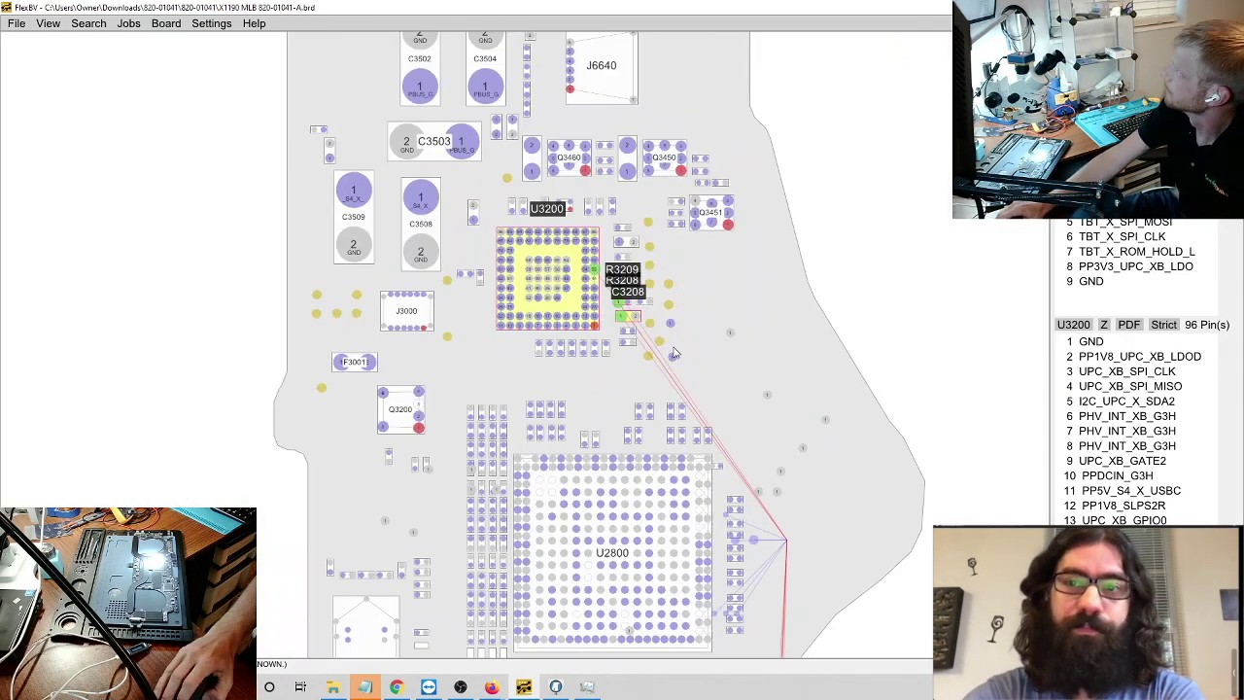
scroll(605, 369, "down", 1)
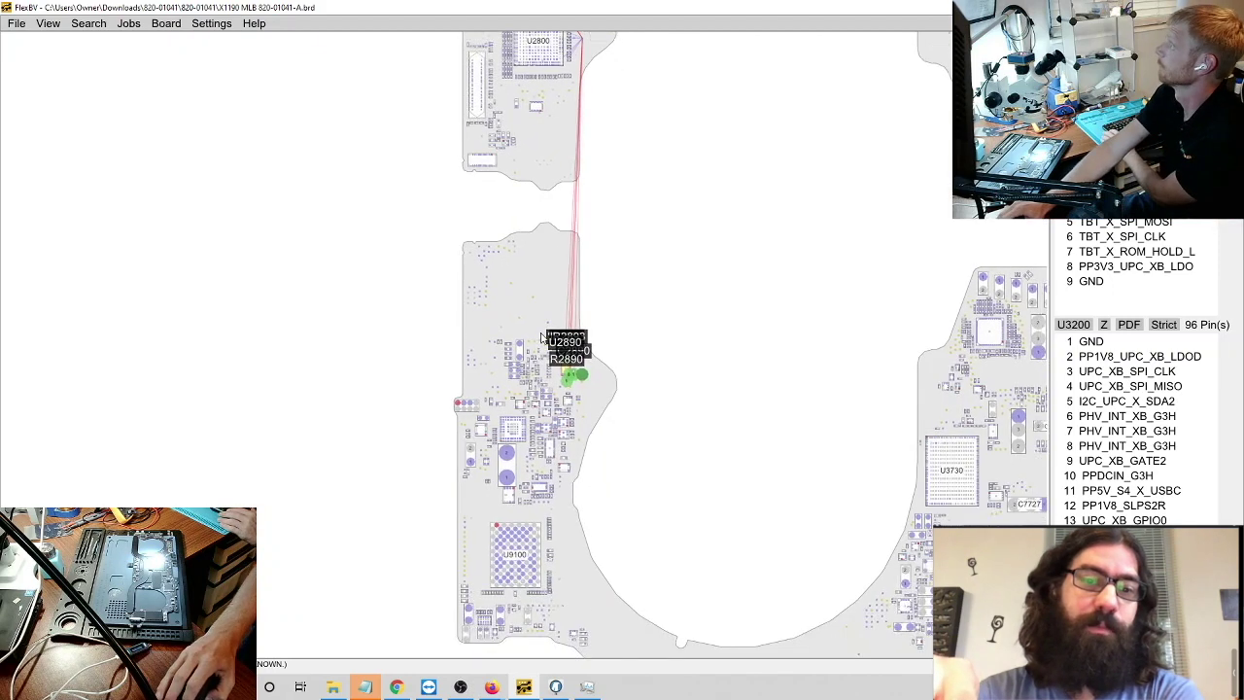
scroll(544, 413, "up", 3)
scroll(532, 397, "up", 3)
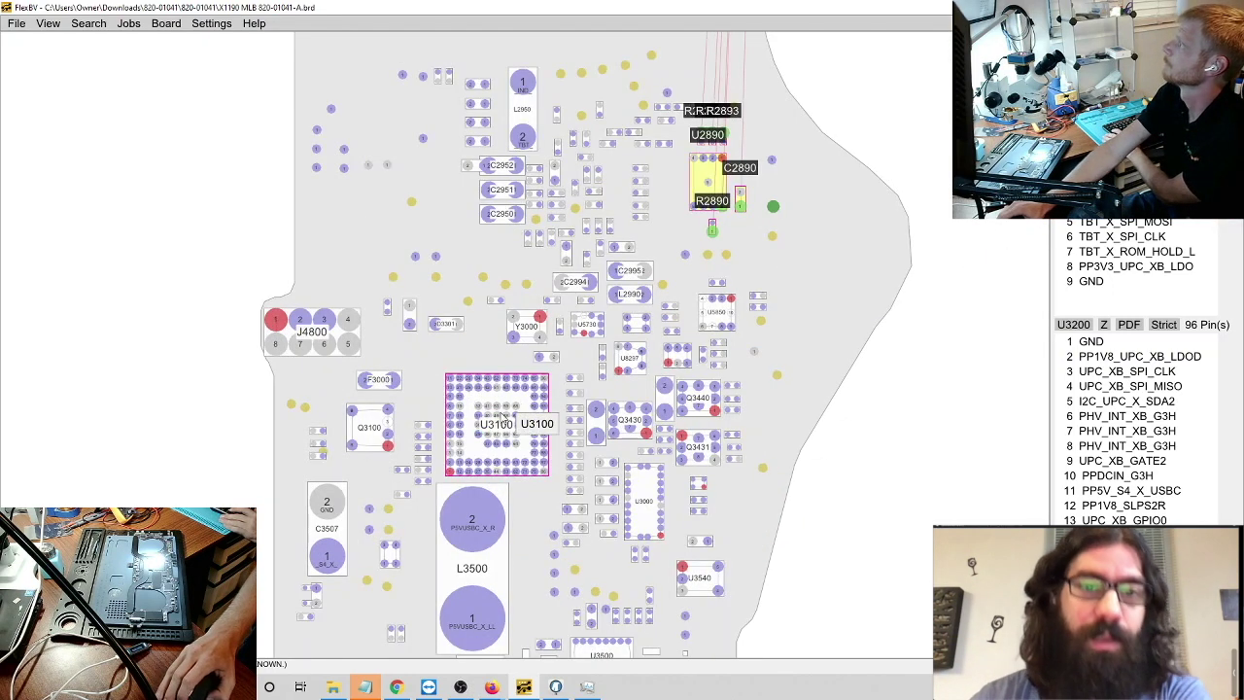
scroll(542, 440, "down", 4)
left_click_drag(543, 440, 563, 659)
scroll(584, 146, "up", 3)
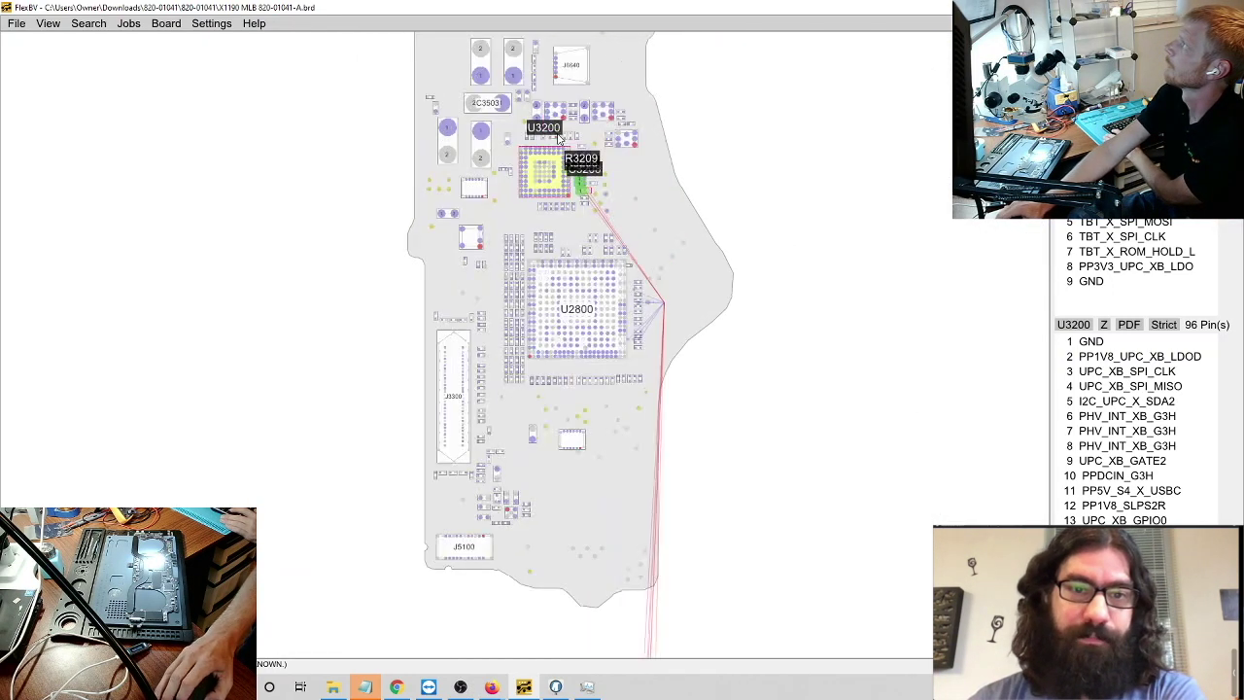
scroll(774, 310, "down", 3)
left_click_drag(775, 309, 574, 309)
scroll(573, 309, "down", 3)
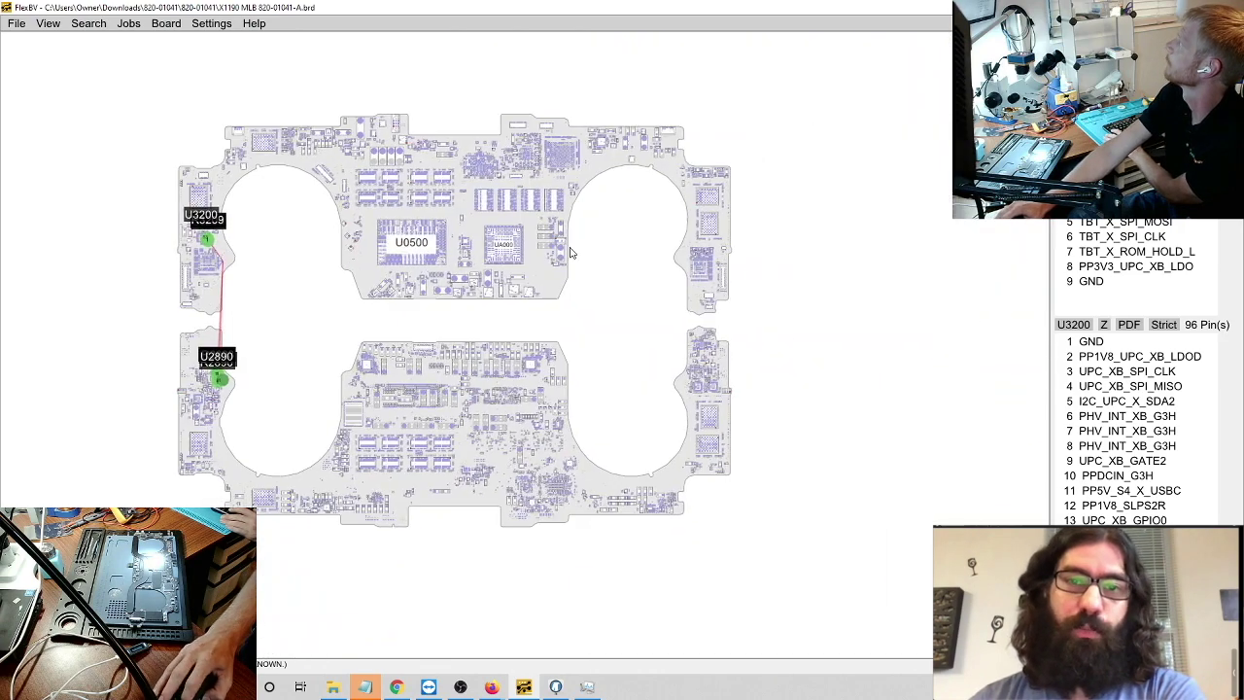
Step: Inspect chips UB400 and UB300 on the opposite end of the board, clear the selection and survey the surrounding board layout
scroll(667, 571, "up", 4)
scroll(667, 572, "up", 6)
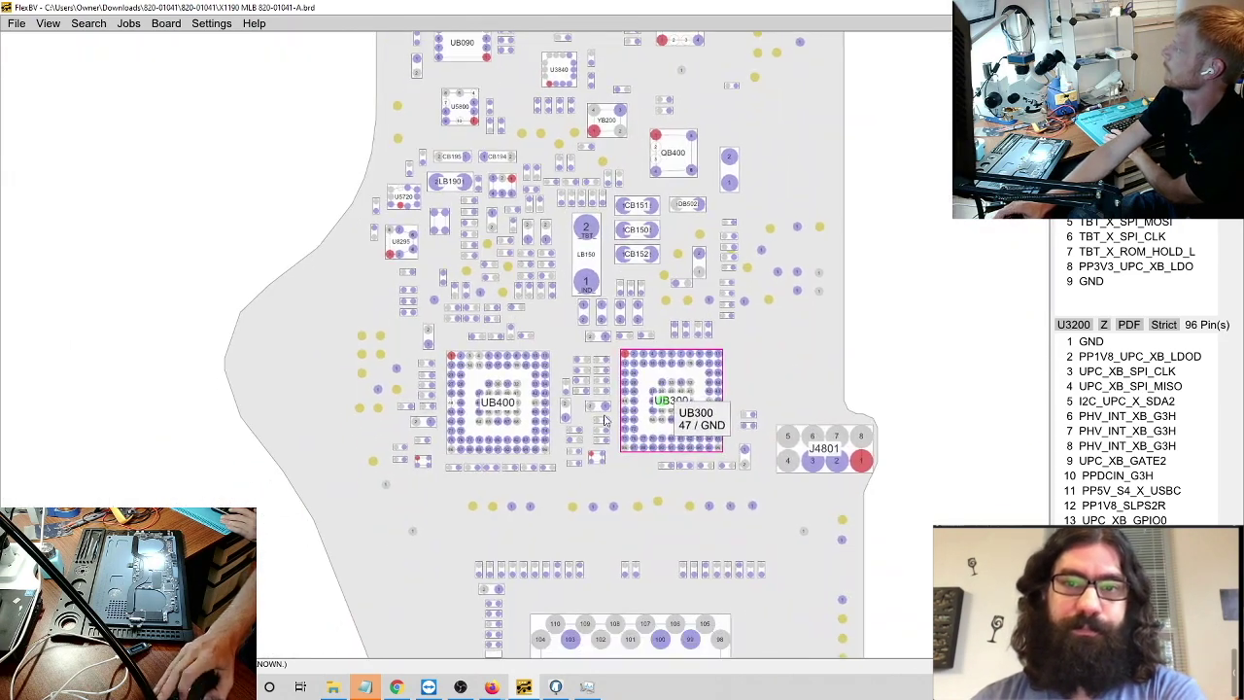
scroll(622, 409, "down", 2)
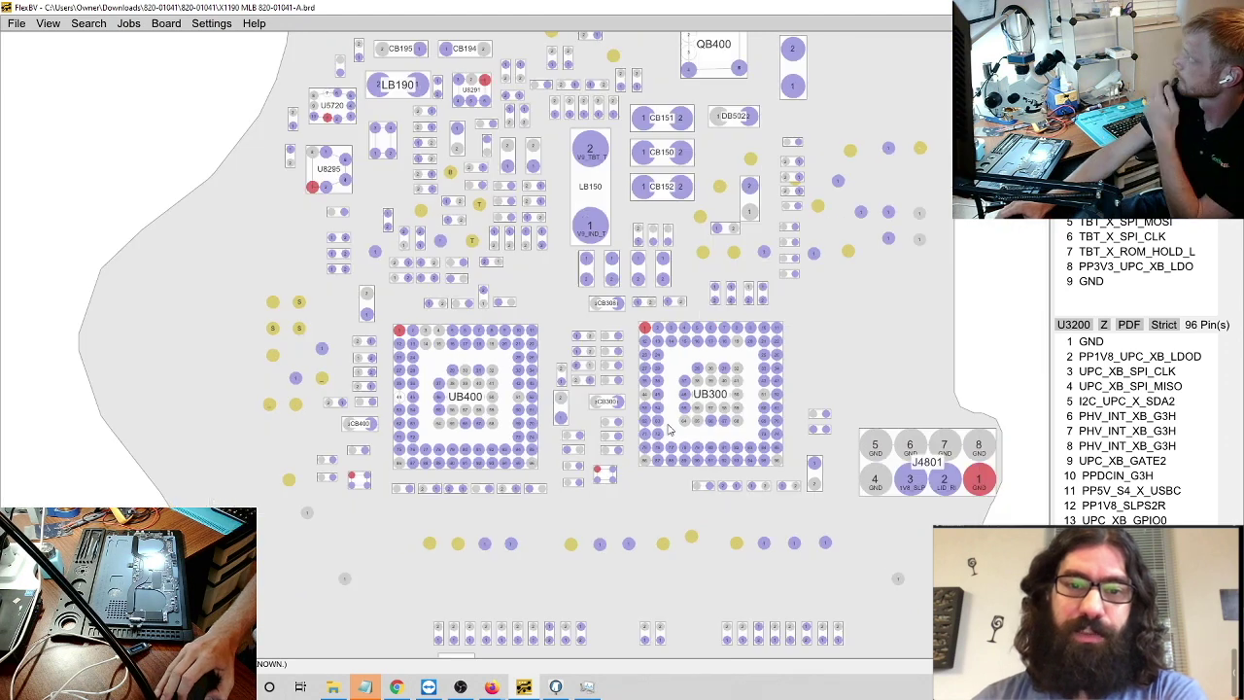
left_click(515, 404)
left_click(670, 381)
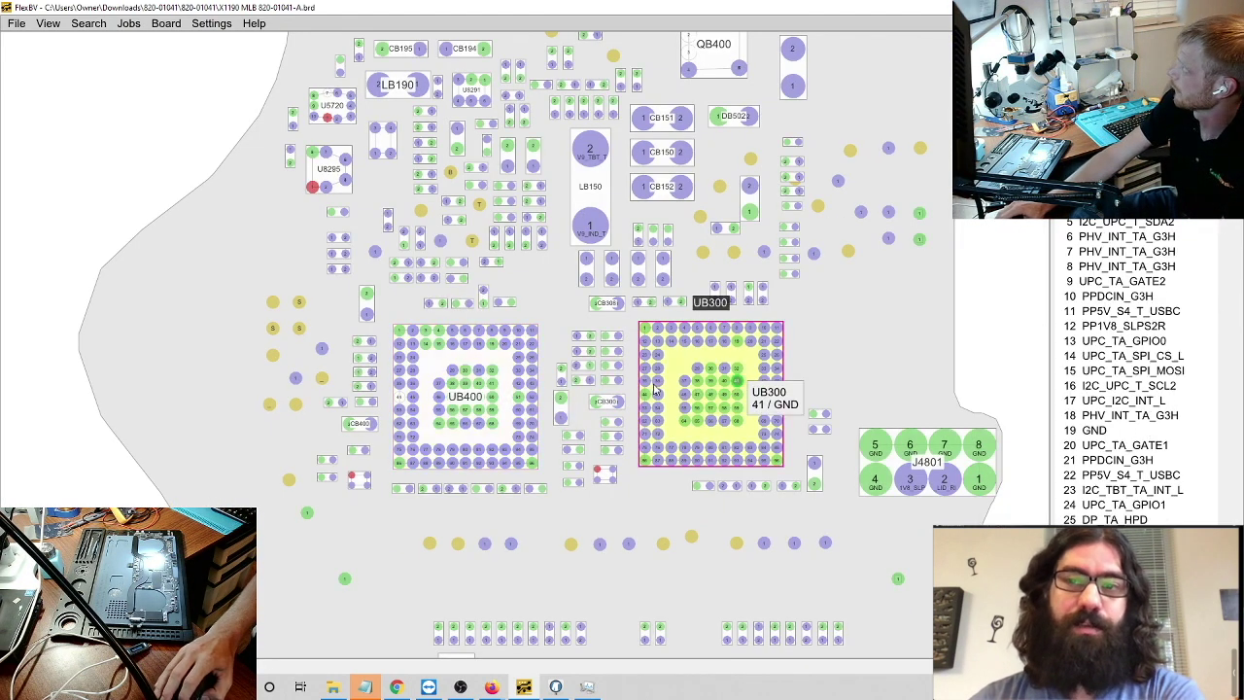
left_click(504, 356)
left_click(542, 321)
scroll(542, 321, "down", 4)
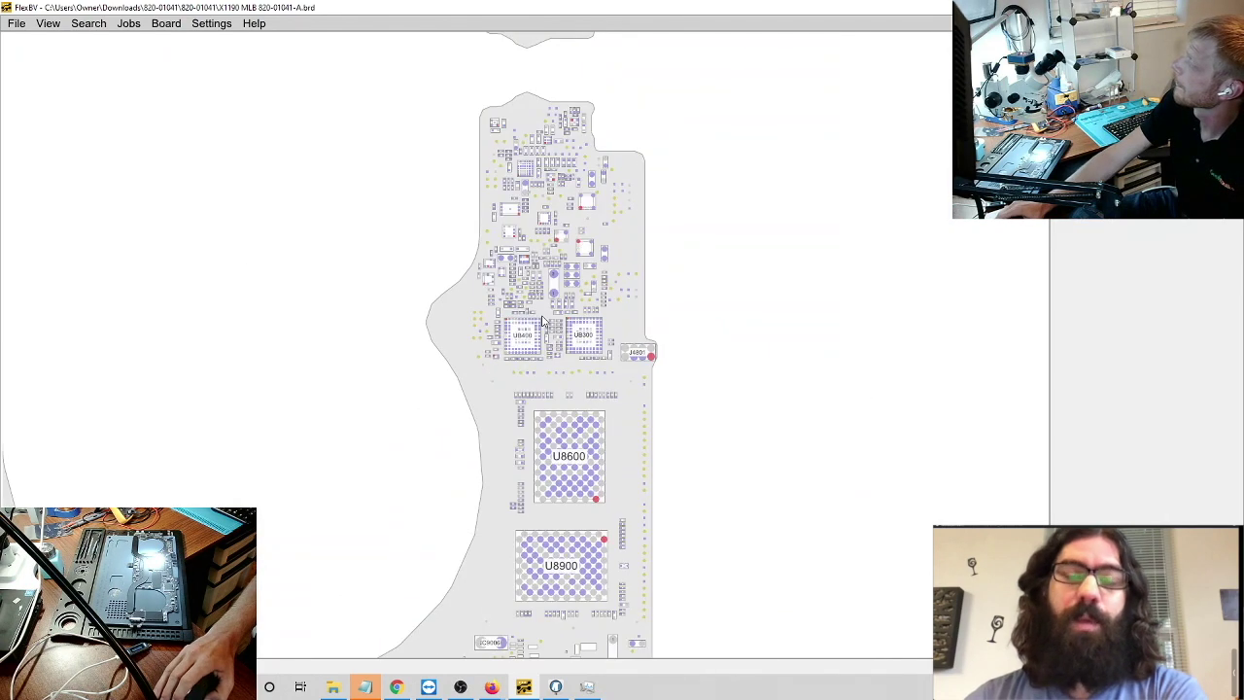
scroll(542, 321, "up", 4)
scroll(542, 320, "down", 5)
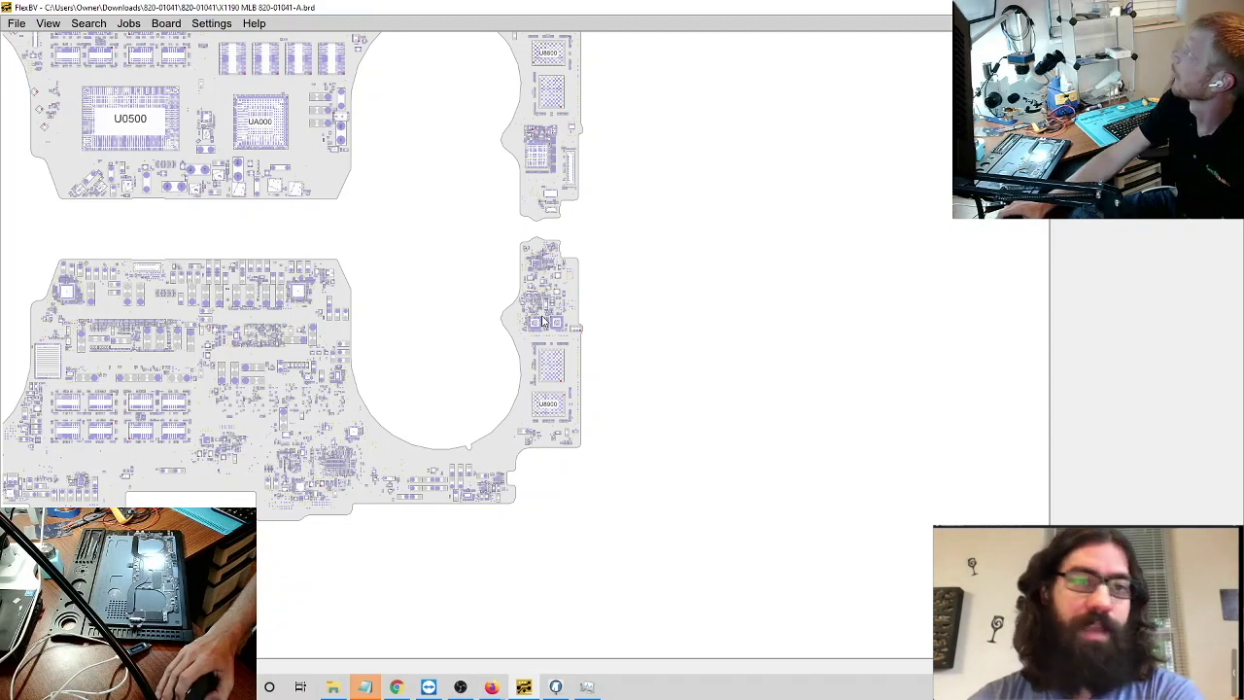
scroll(542, 320, "up", 3)
scroll(392, 311, "down", 1)
left_click_drag(392, 311, 721, 320)
left_click_drag(444, 216, 504, 312)
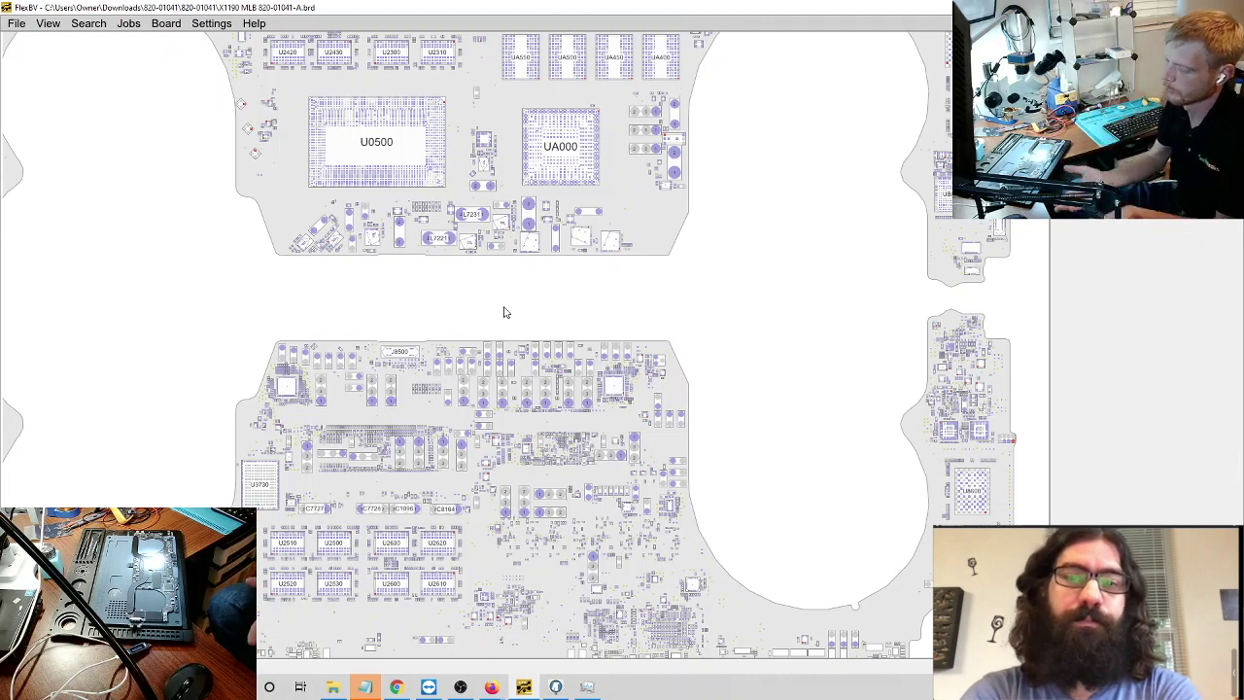
Step: Return to the LogiWiki page in Chrome, highlight the XB part of the step 2 net name and review the remaining bootup steps
left_click(395, 688)
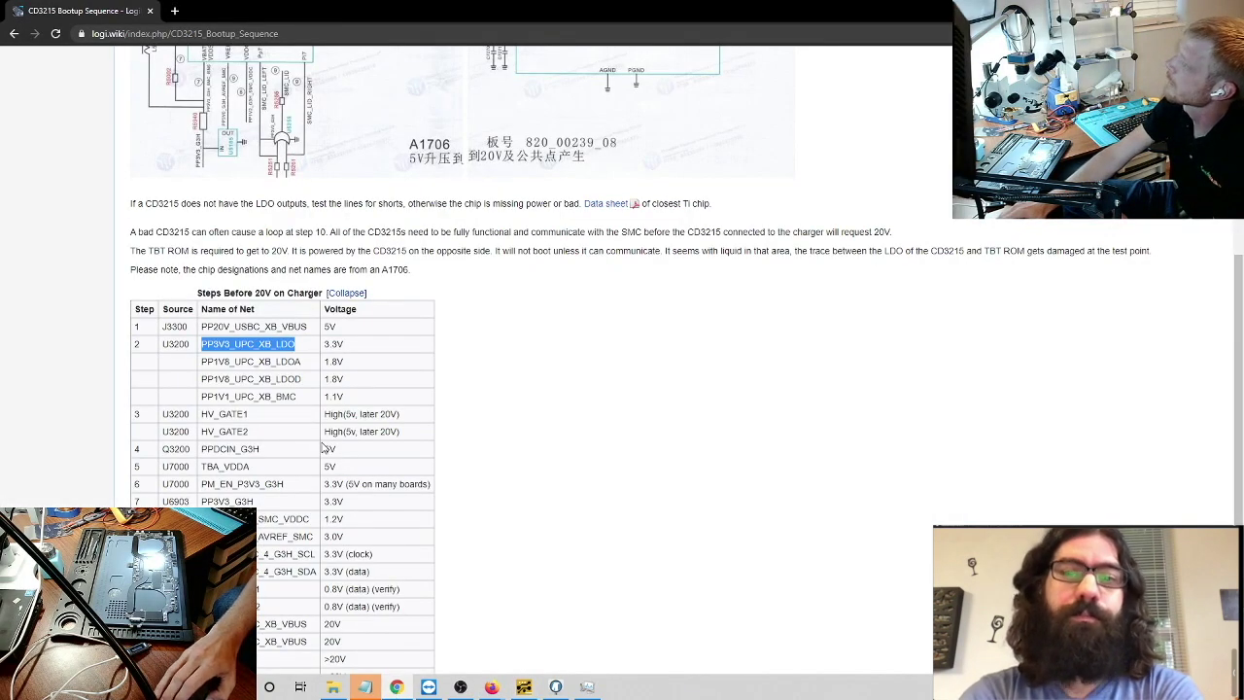
scroll(324, 446, "down", 1)
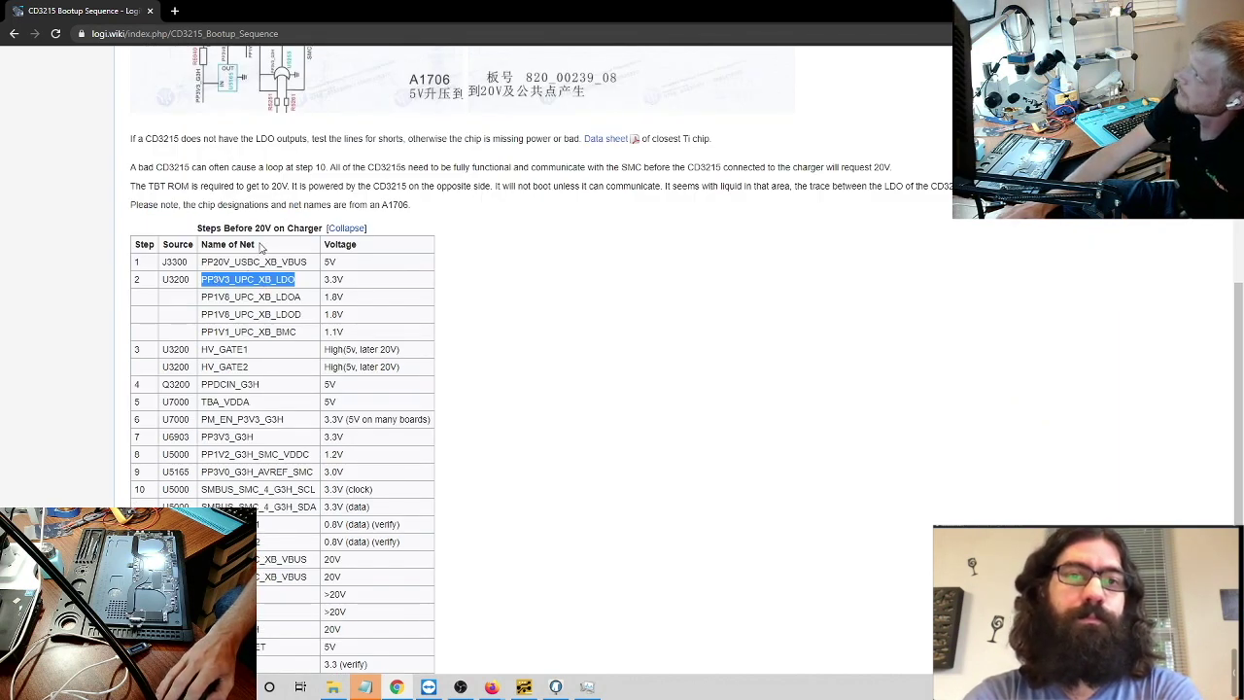
left_click_drag(261, 248, 274, 279)
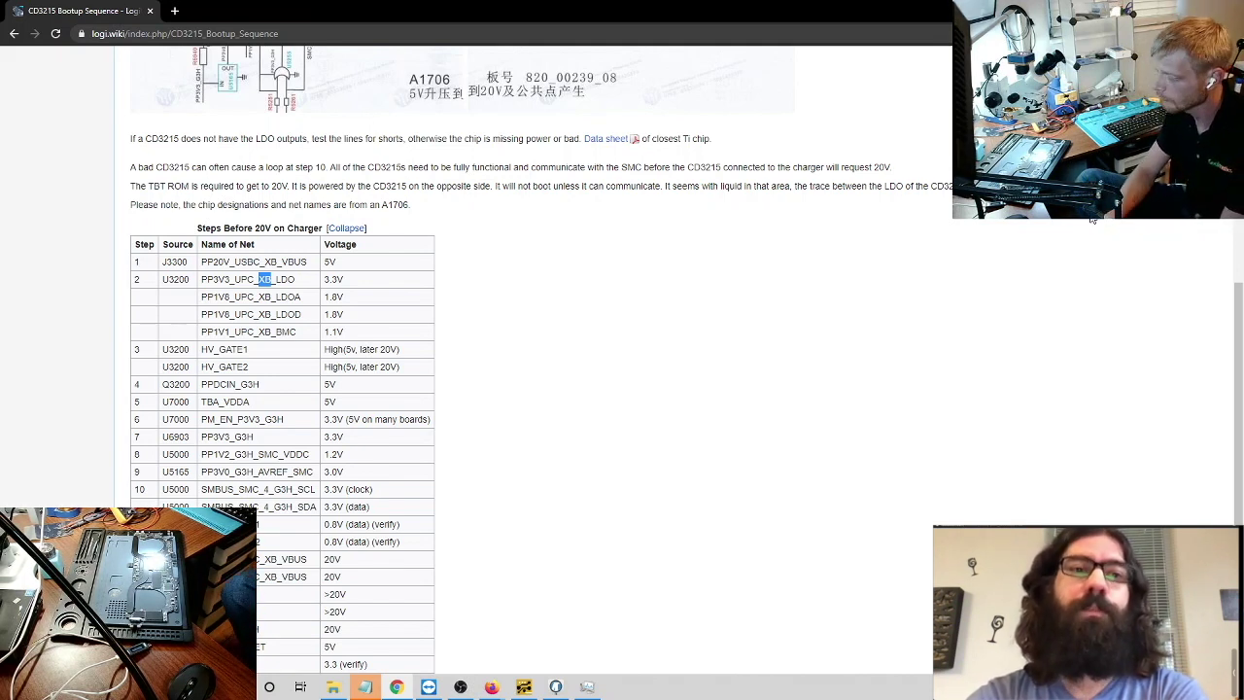
scroll(402, 514, "down", 1)
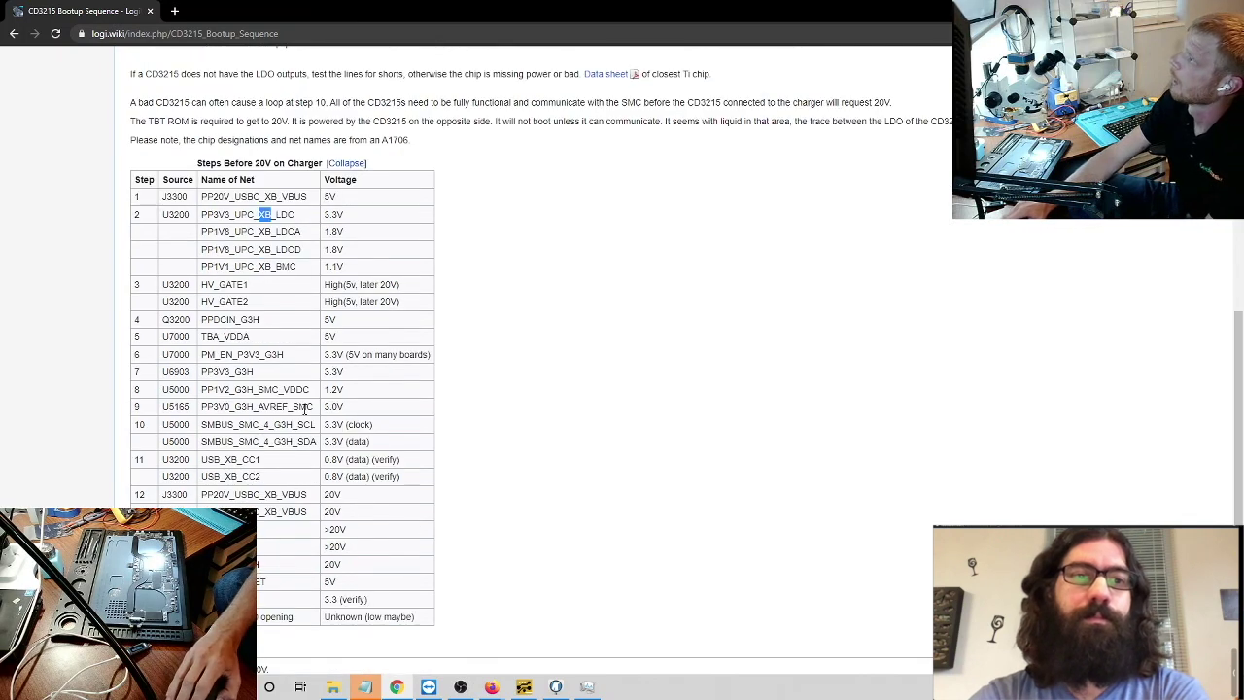
scroll(292, 583, "down", 1)
scroll(293, 583, "up", 1)
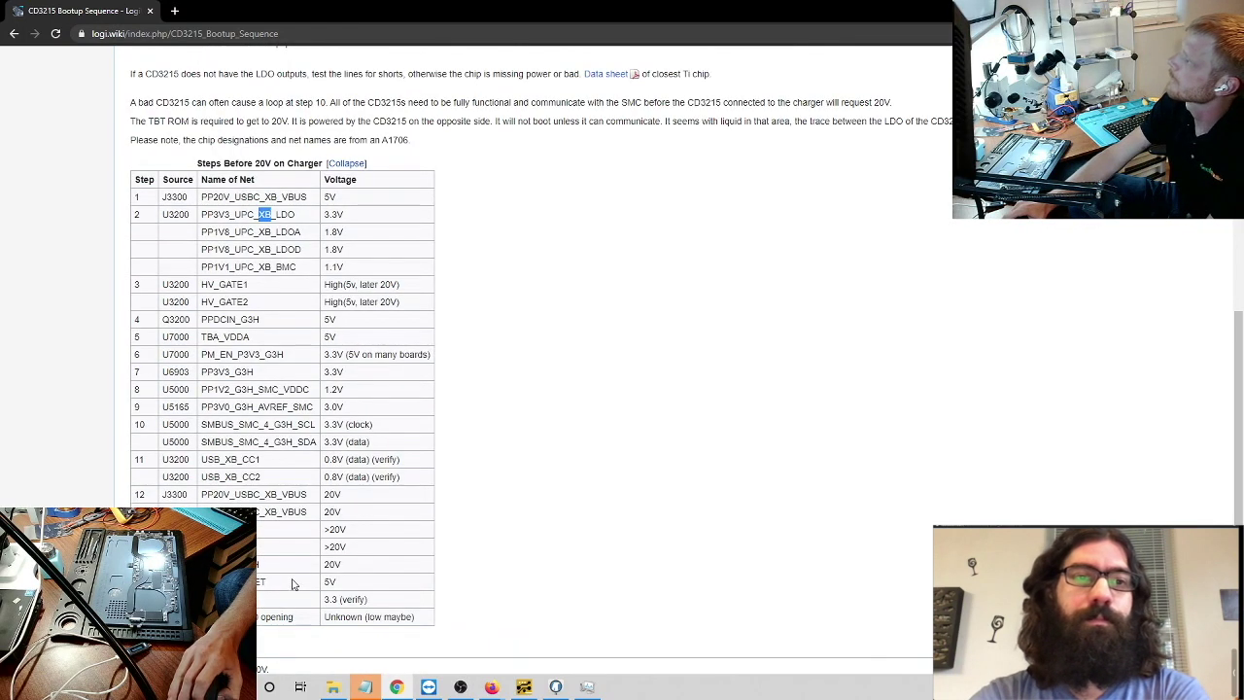
scroll(293, 584, "up", 1)
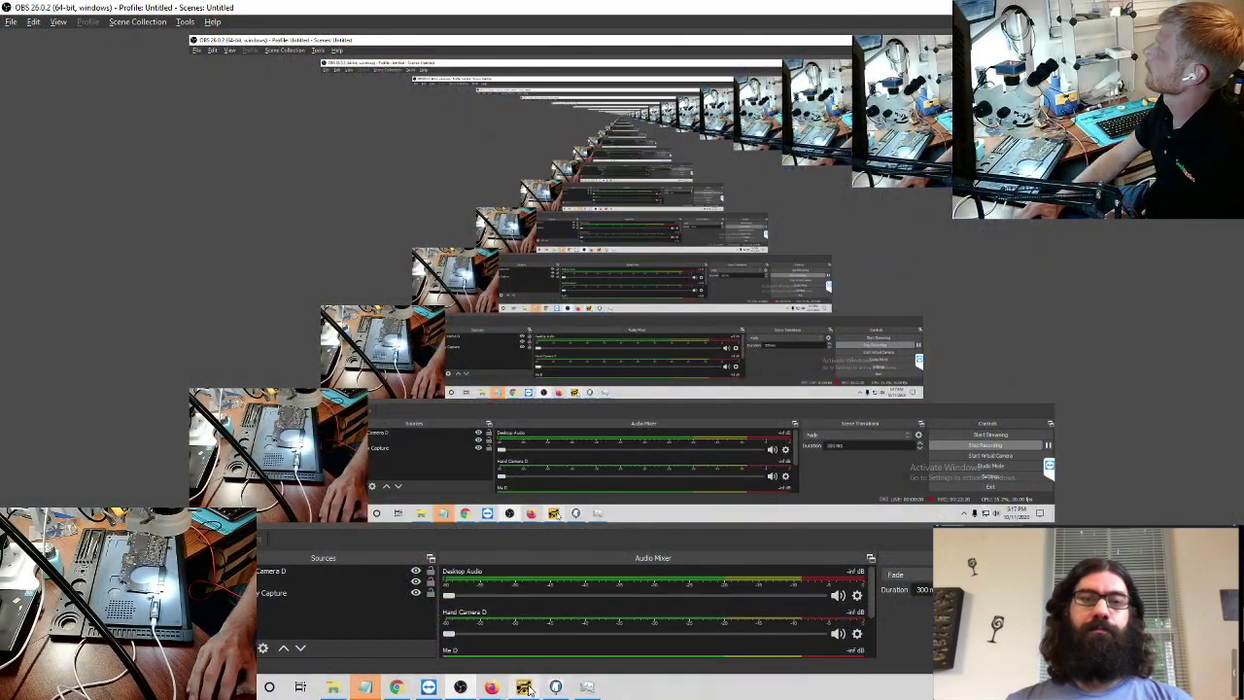
Step: Switch to the FlexBV board view and trace the nets on both ends of FB200 to QB300 and UB300
left_click(523, 687)
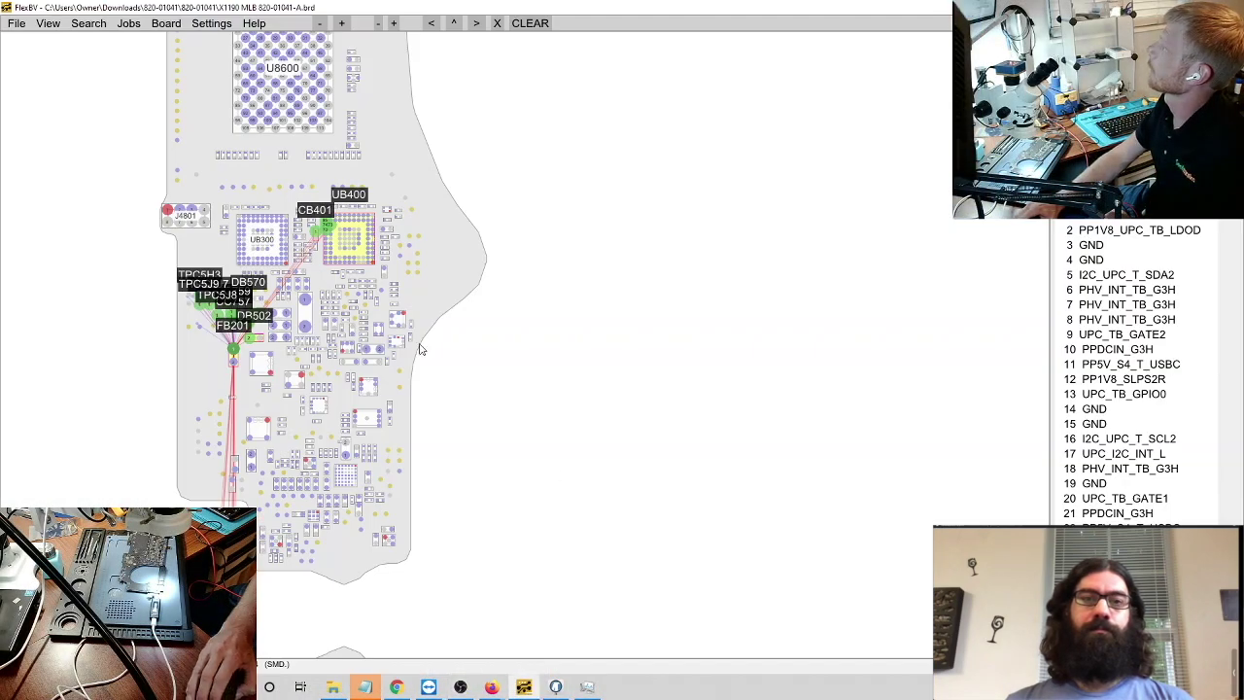
scroll(216, 439, "up", 3)
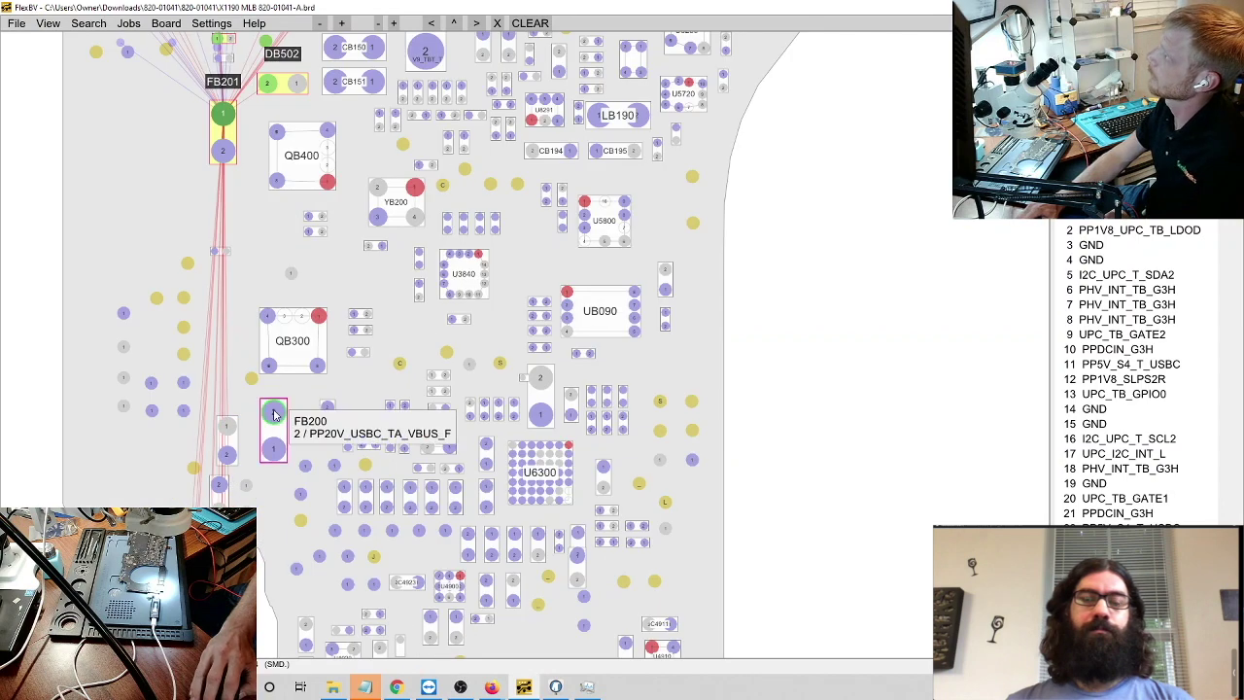
left_click(225, 424)
scroll(271, 418, "down", 5)
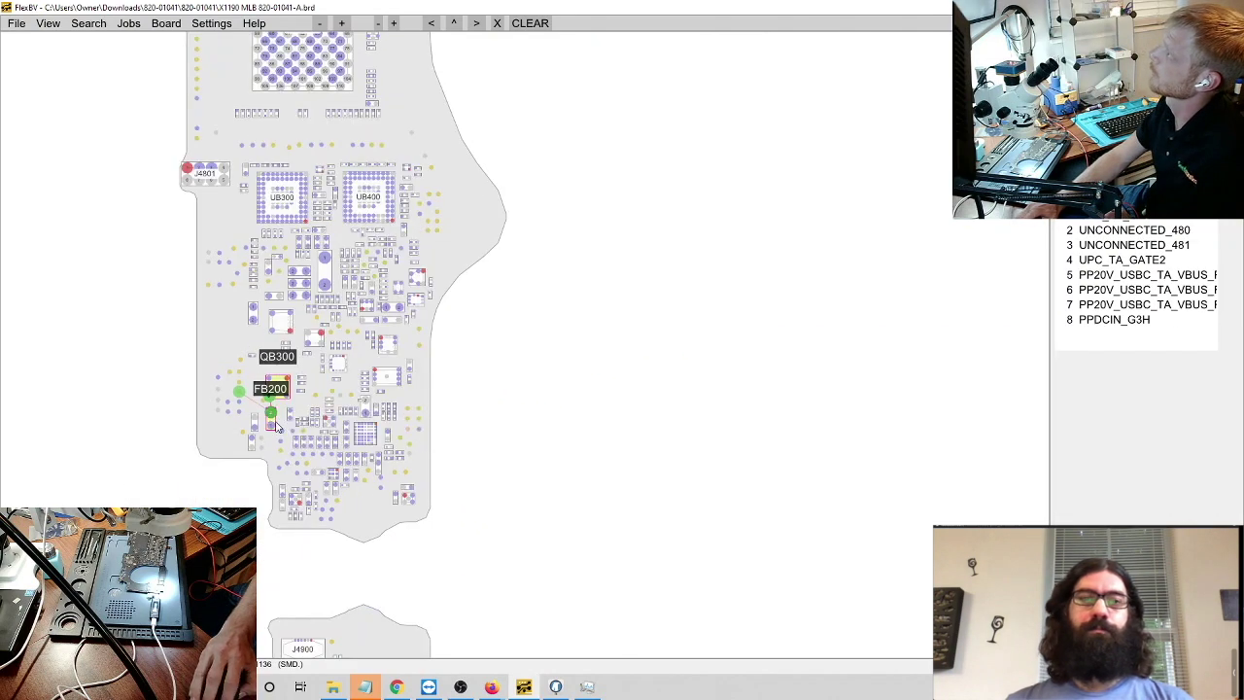
left_click(270, 427)
scroll(271, 201, "up", 2)
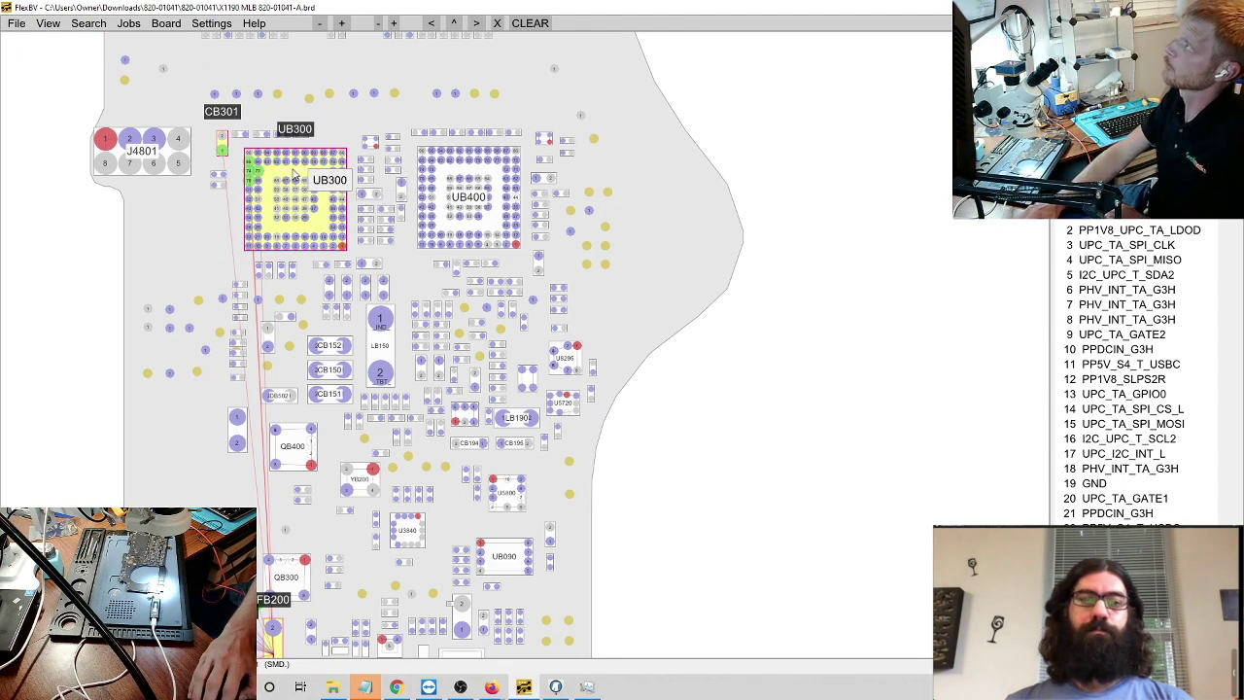
Step: Switch to the 820-01041 schematic, search for UB300 and go through the matches to the Primary ACE USB-C Port Controller page
key("alt+Tab")
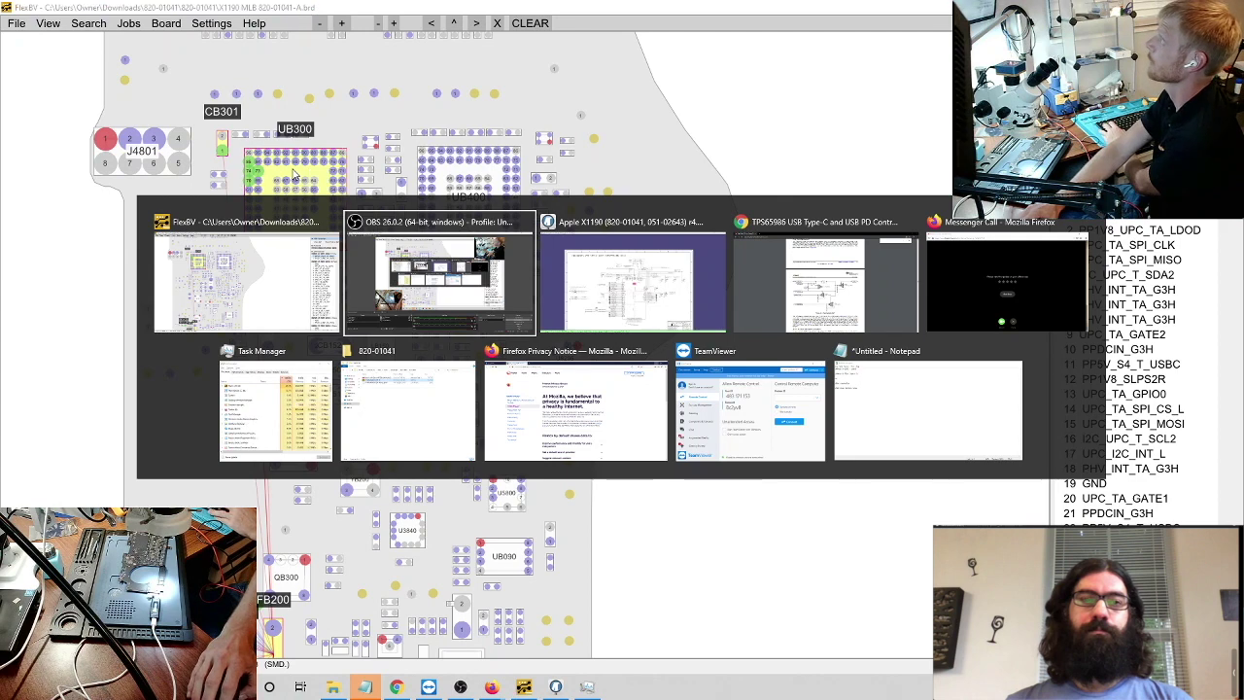
key("alt+Tab")
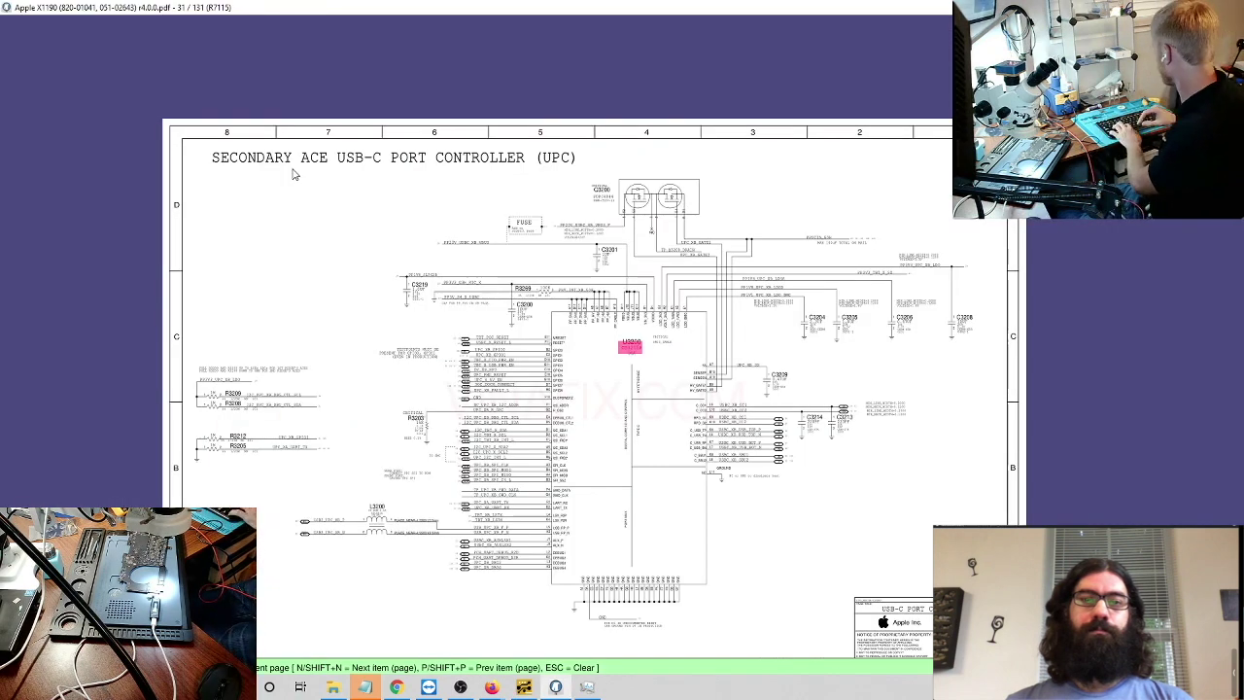
key("ctrl+f")
type("U330")
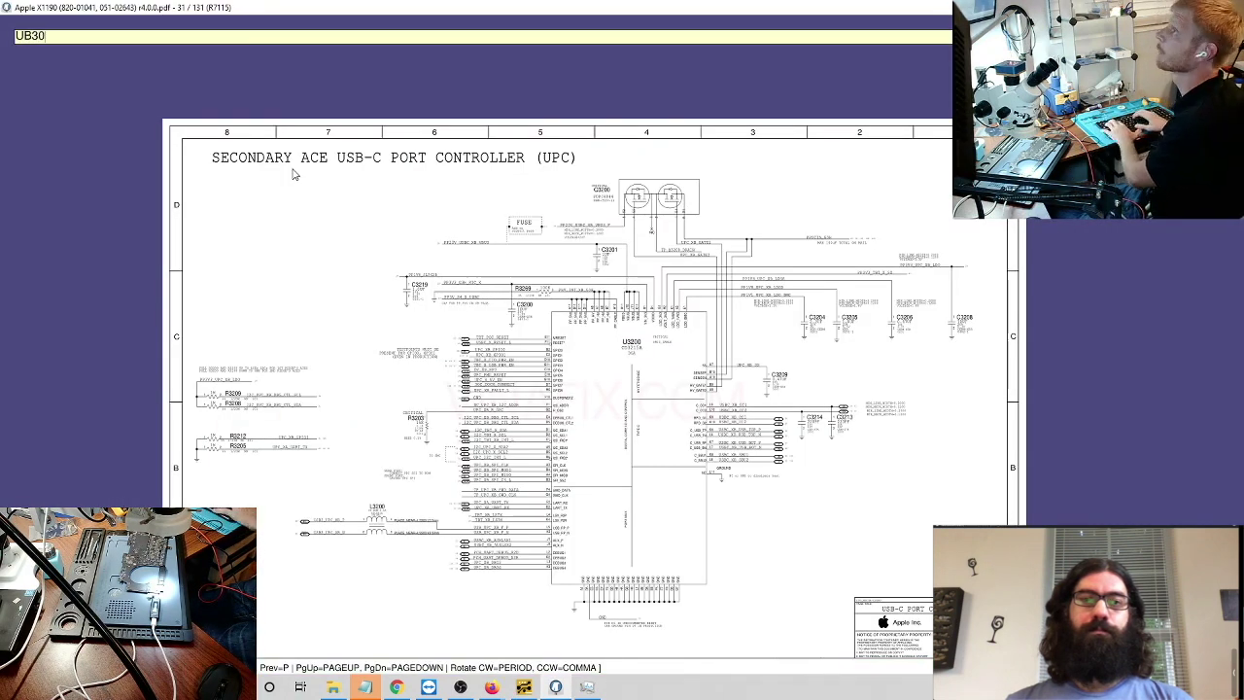
type("0")
key("Return")
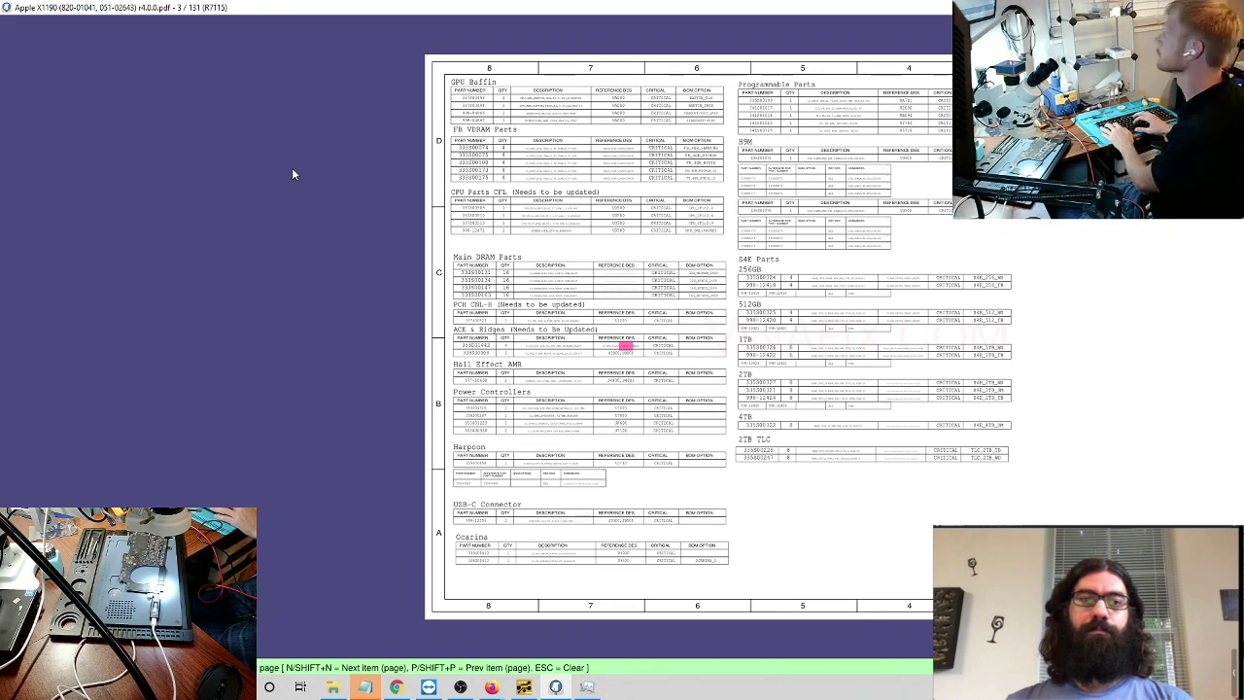
key("n")
key("n")
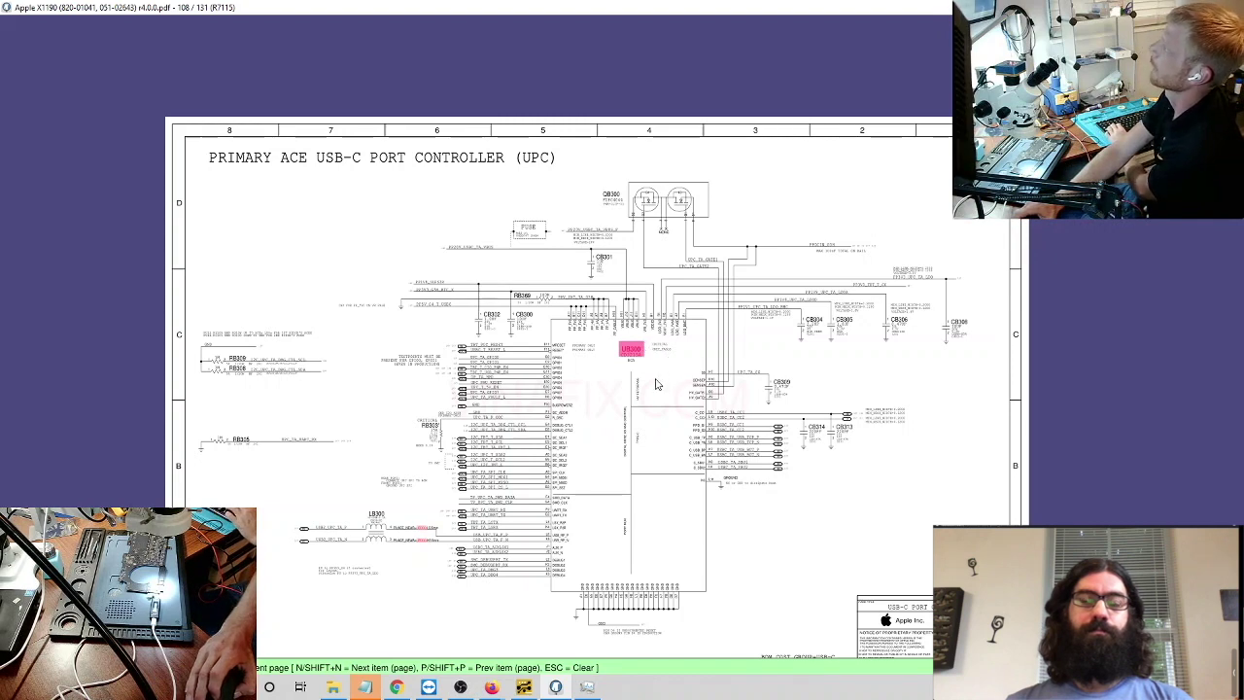
key("n")
key("p")
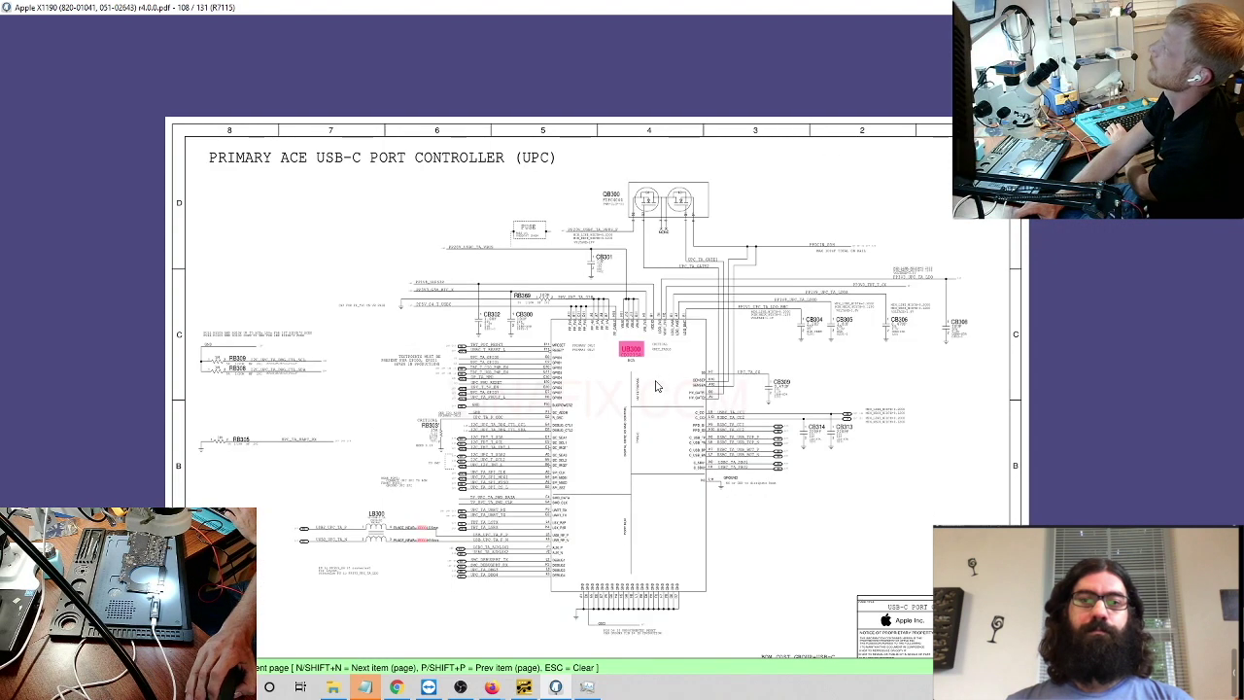
scroll(655, 386, "up", 1)
left_click_drag(656, 386, 638, 357)
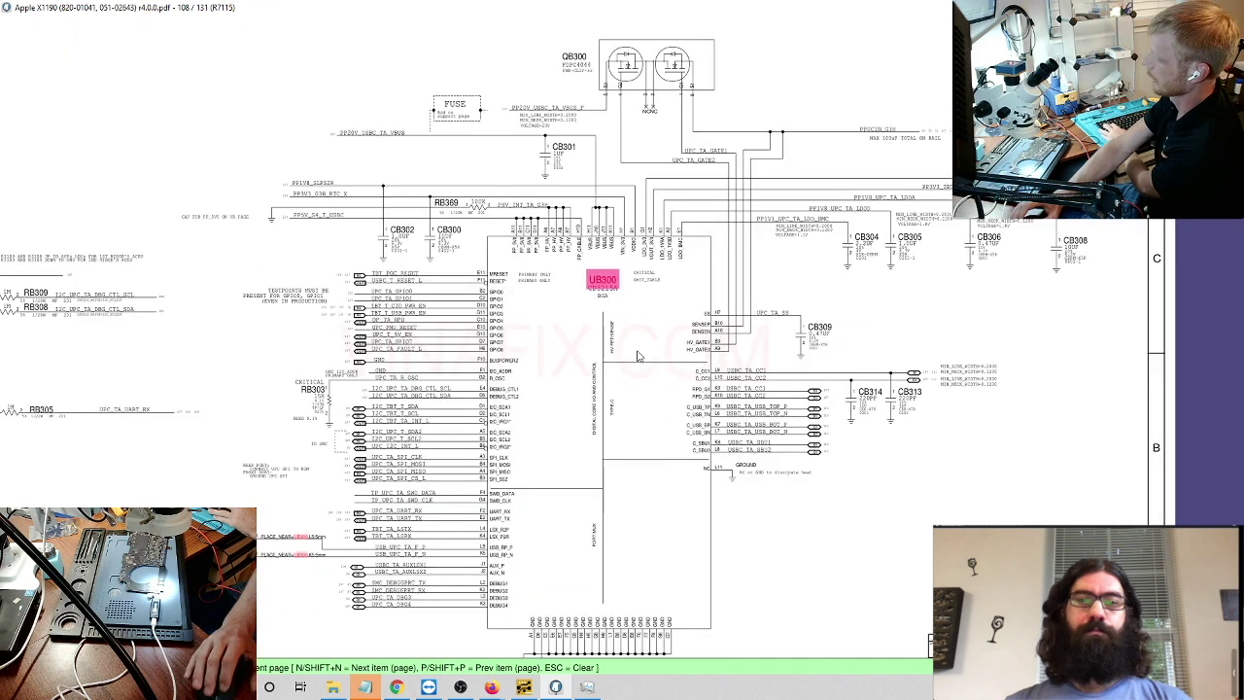
Step: Switch to Chrome, return from the TPS65986 datasheet to the CD3215 Bootup Sequence page and highlight the first net names of steps 1 and 2
key("alt+Tab")
key("alt+Tab")
key("Tab")
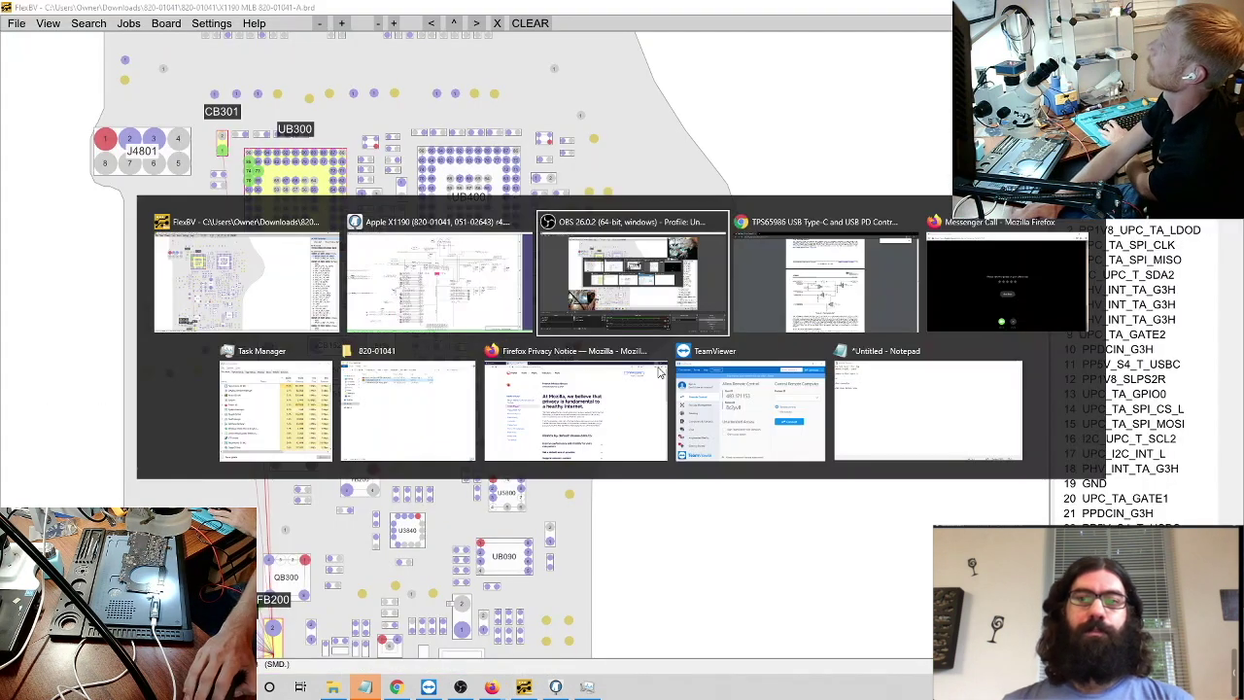
key("alt+Tab")
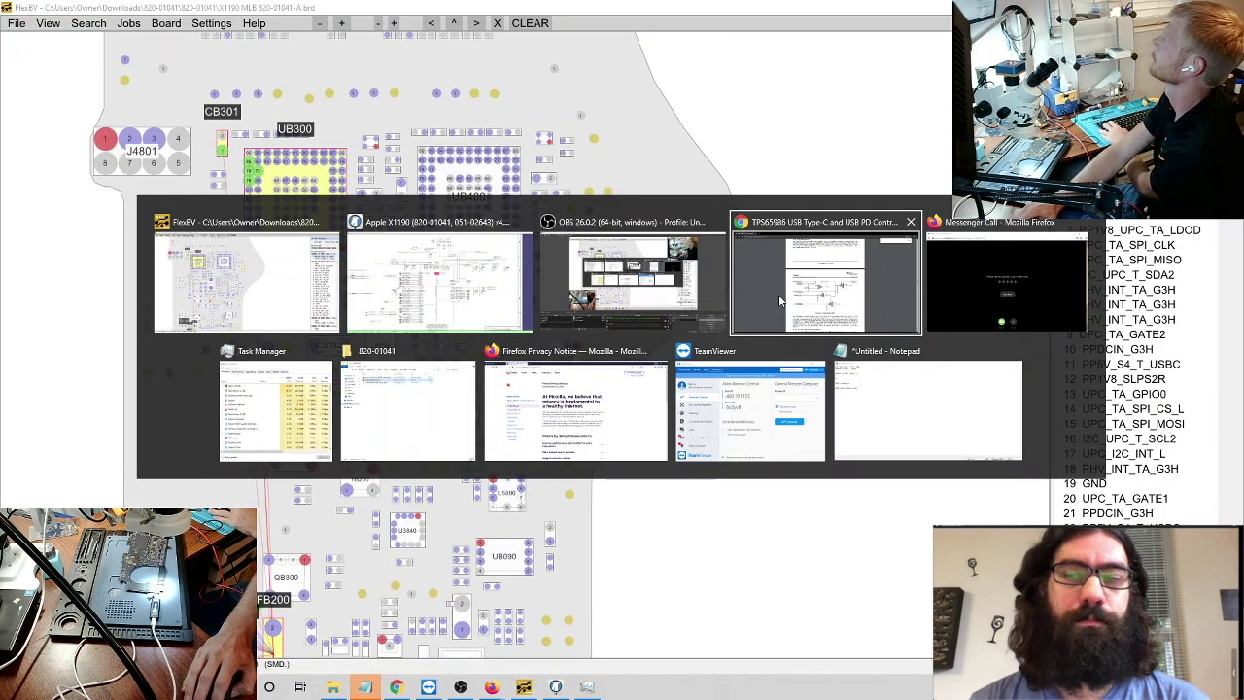
key("alt+Tab")
key("Tab")
key("Tab")
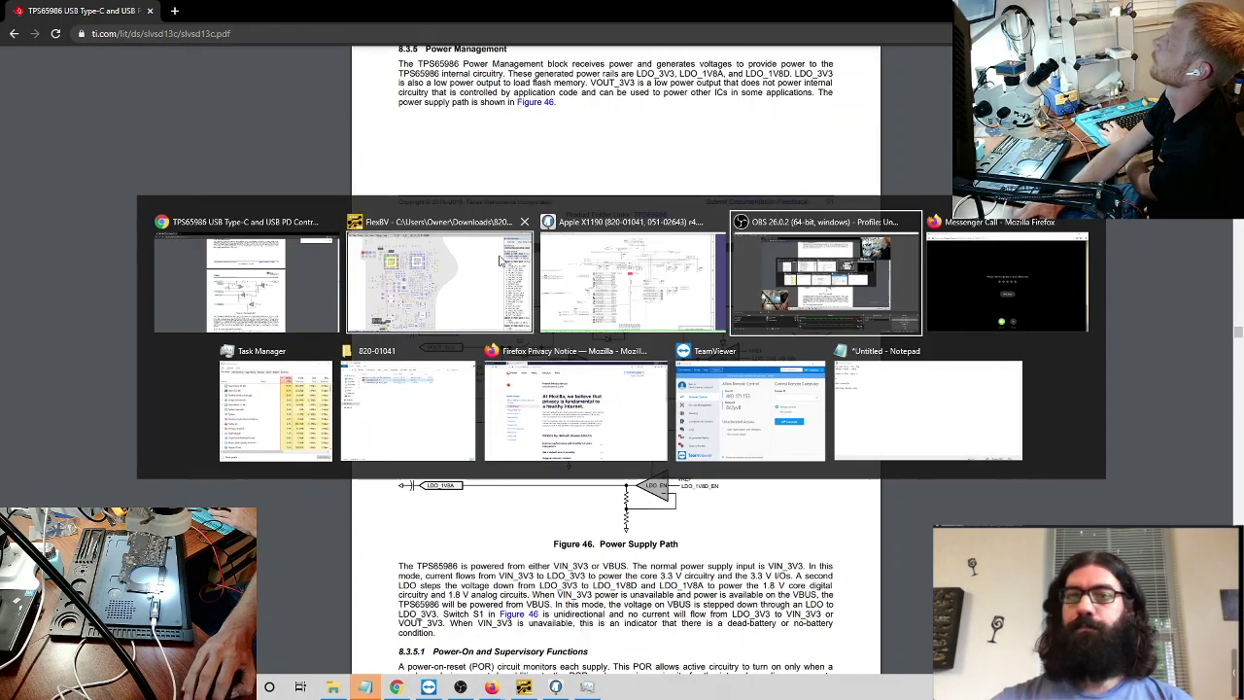
left_click(185, 241)
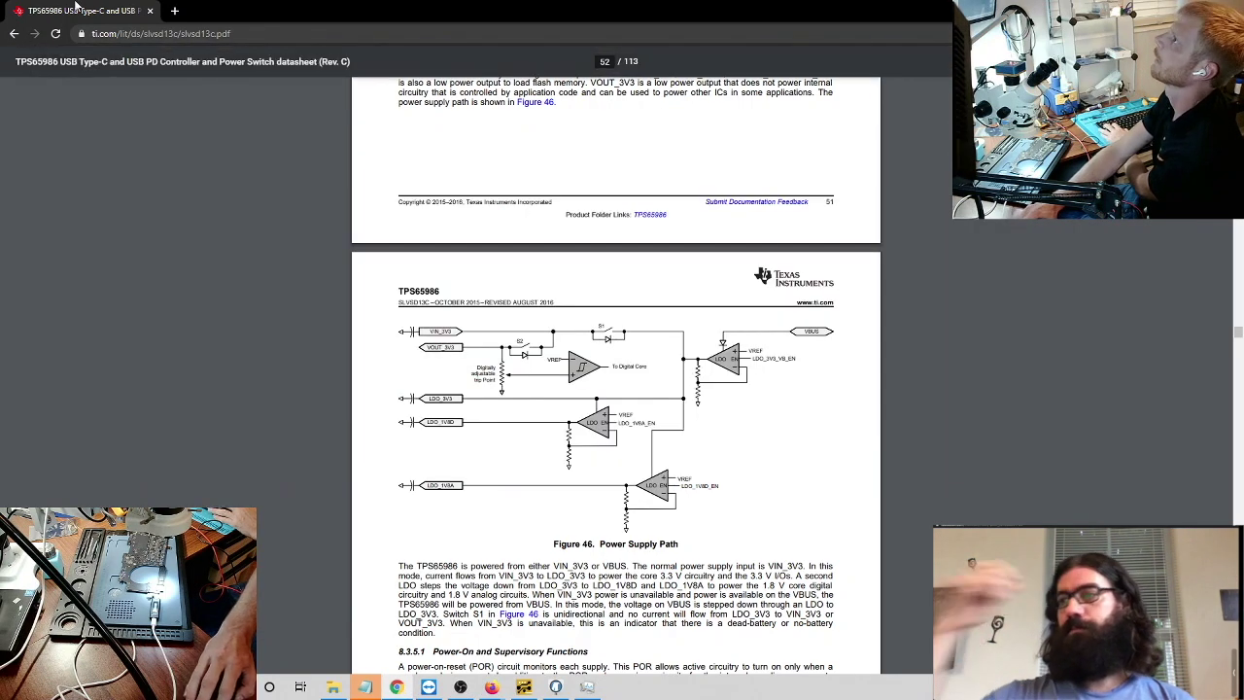
left_click(13, 35)
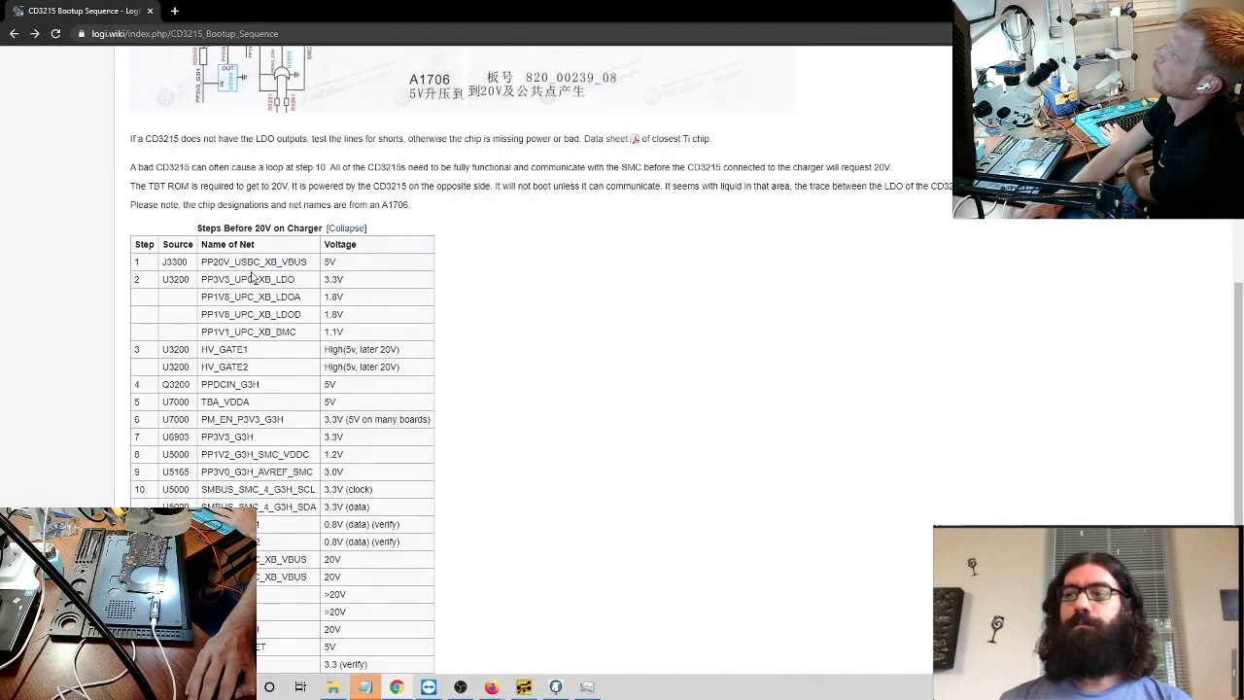
left_click_drag(213, 264, 313, 269)
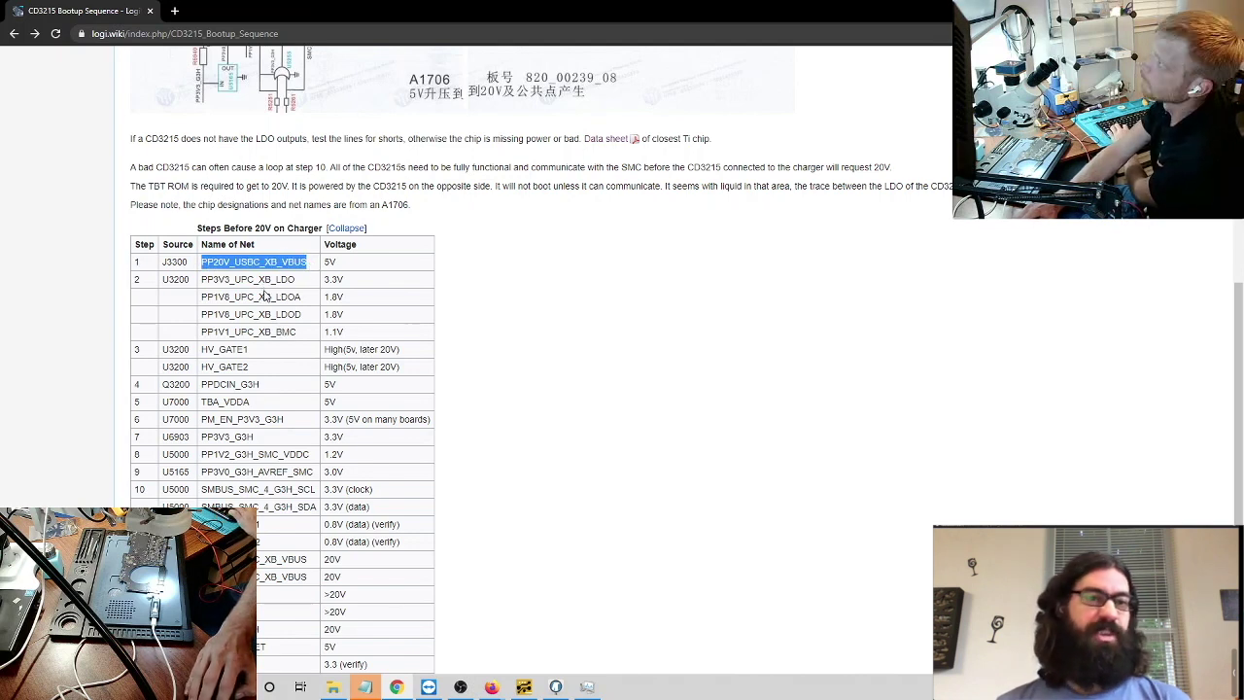
left_click_drag(296, 281, 207, 280)
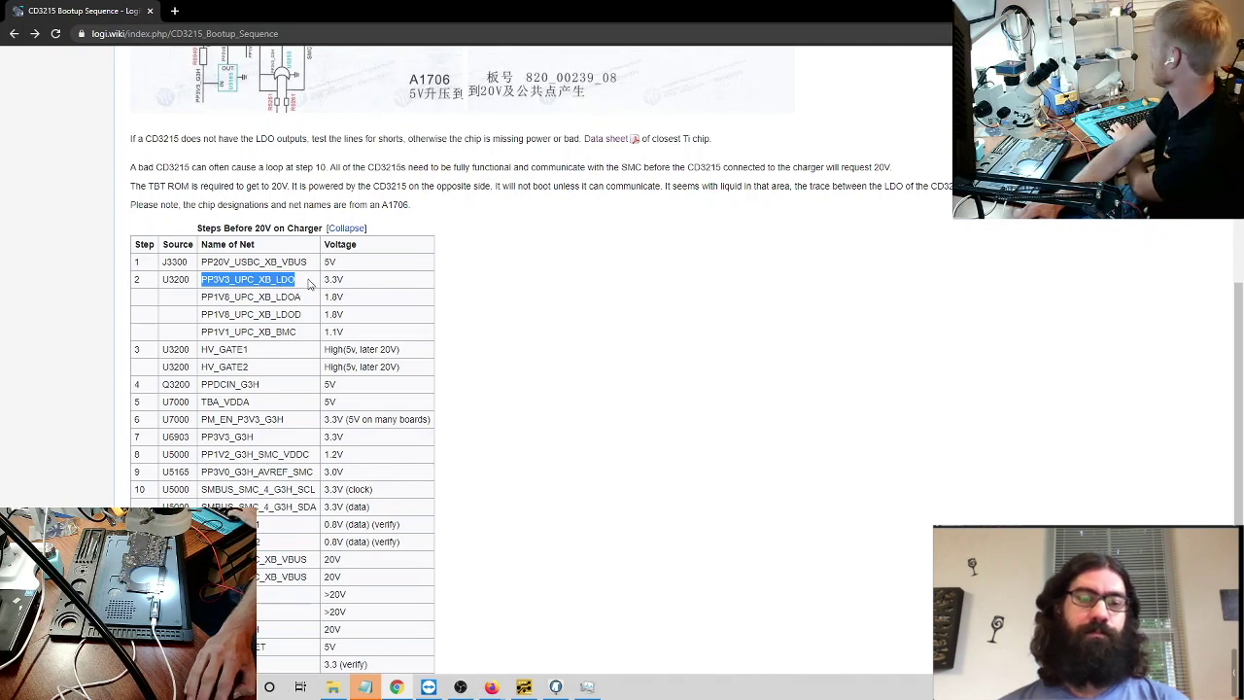
Step: Switch to FlexBV, highlight the PP3V3_UPC_TA_LDO net from pin 53 of UB300 and trace it to the parts around UB090
key("alt+Tab")
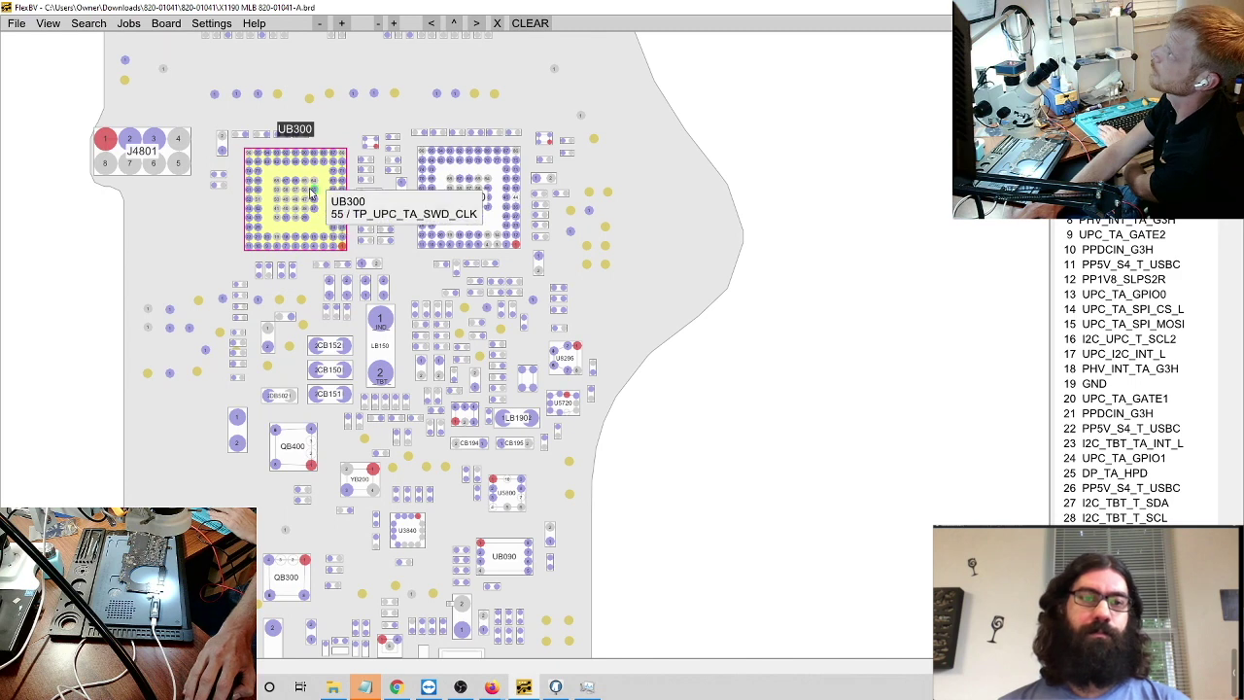
scroll(1137, 447, "down", 10)
left_click(1137, 453)
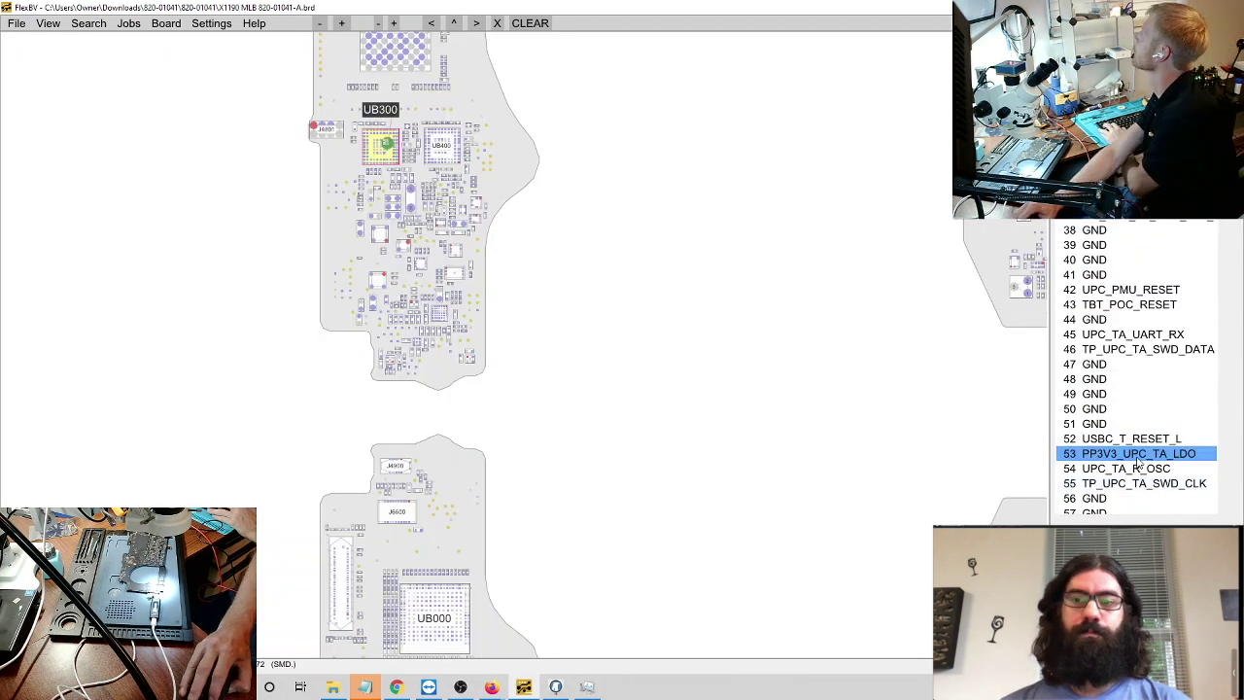
scroll(481, 269, "up", 3)
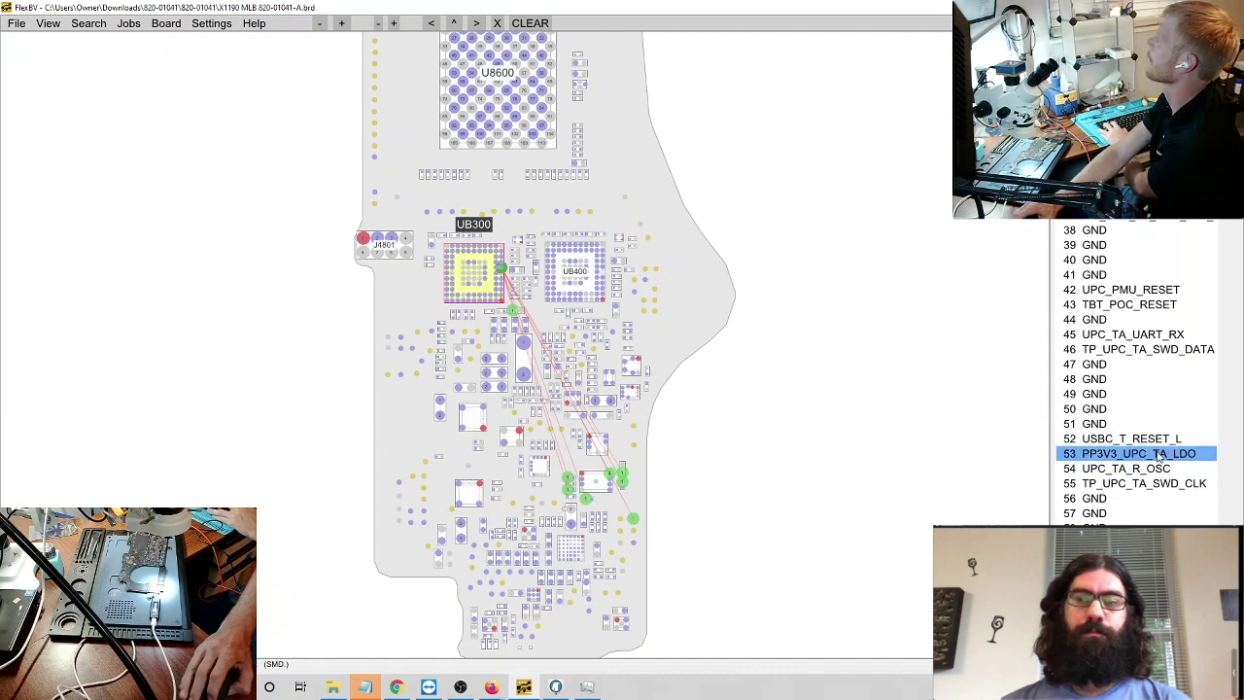
key("alt+Tab")
key("alt+Tab")
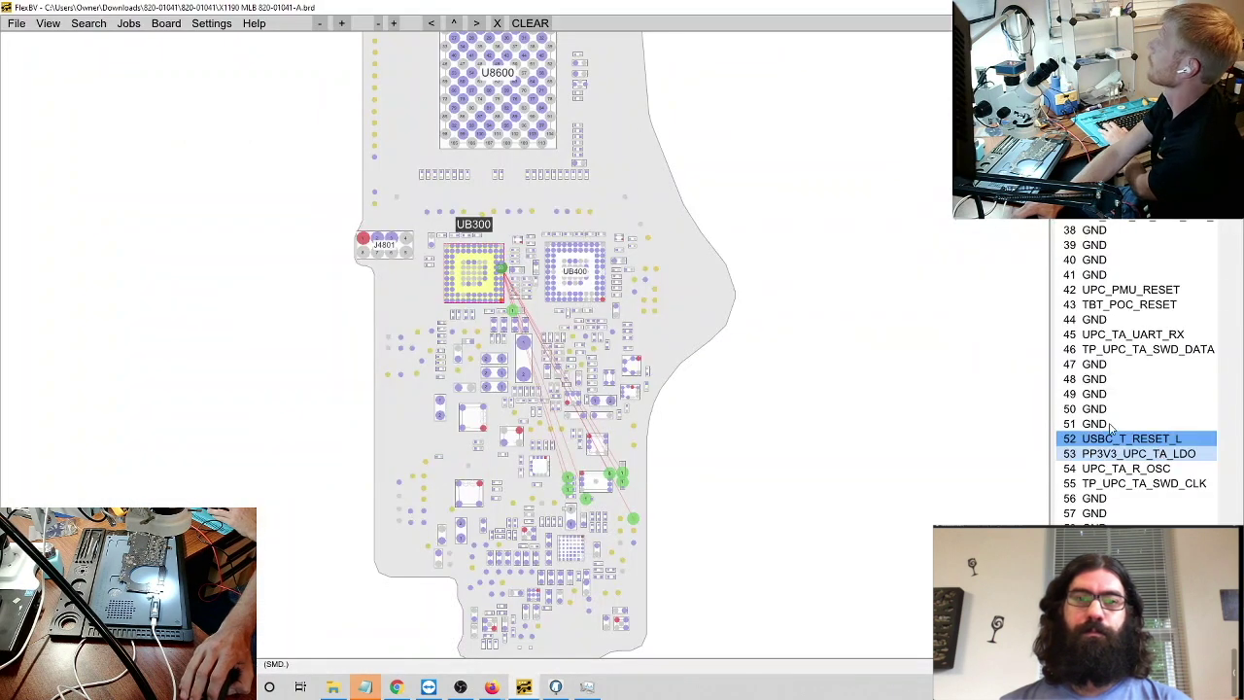
scroll(496, 290, "up", 2)
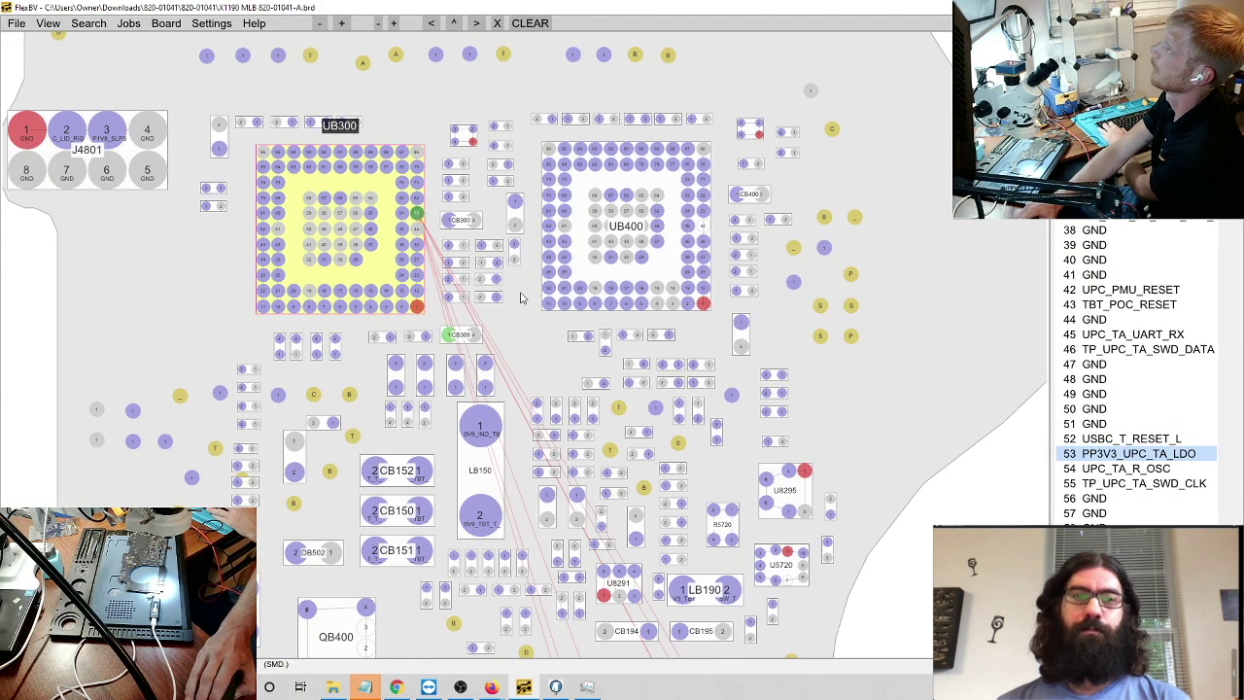
scroll(530, 333, "down", 1)
scroll(562, 408, "up", 1)
scroll(491, 408, "down", 1)
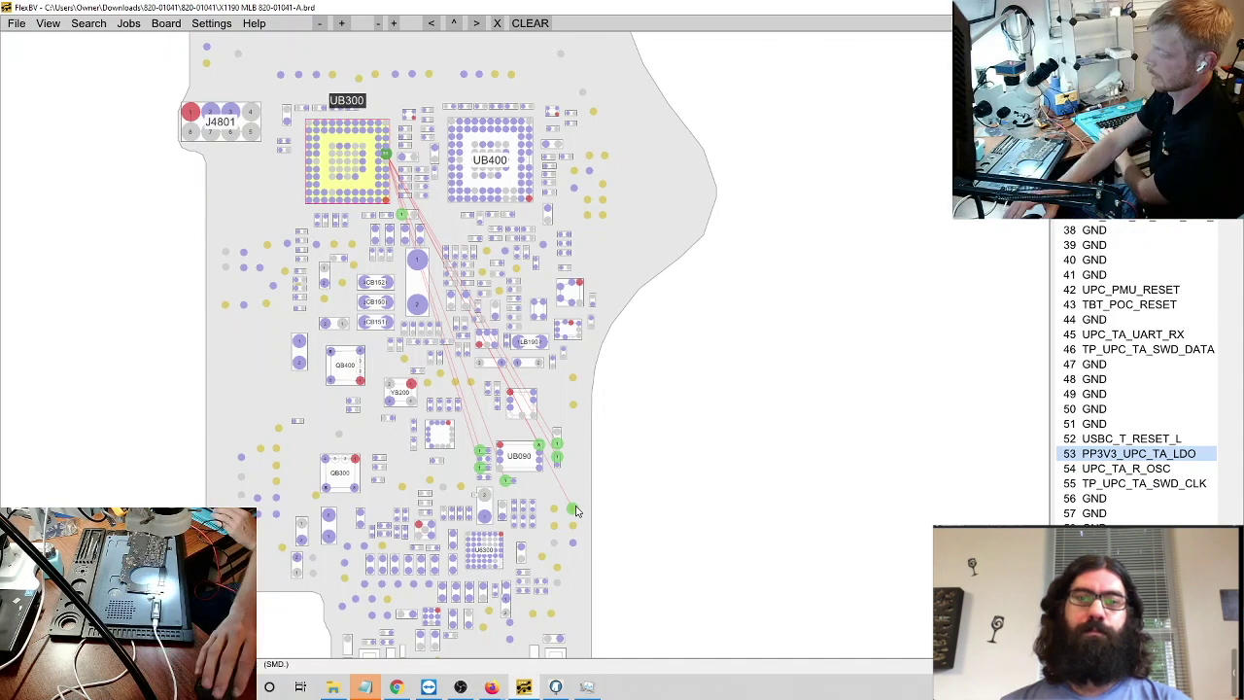
Step: Check which net is on pin 1 of CB408 near UB400 in FlexBV, and return to the bootup table in Chrome
key("alt+Tab")
key("alt+Tab")
key("alt+Tab")
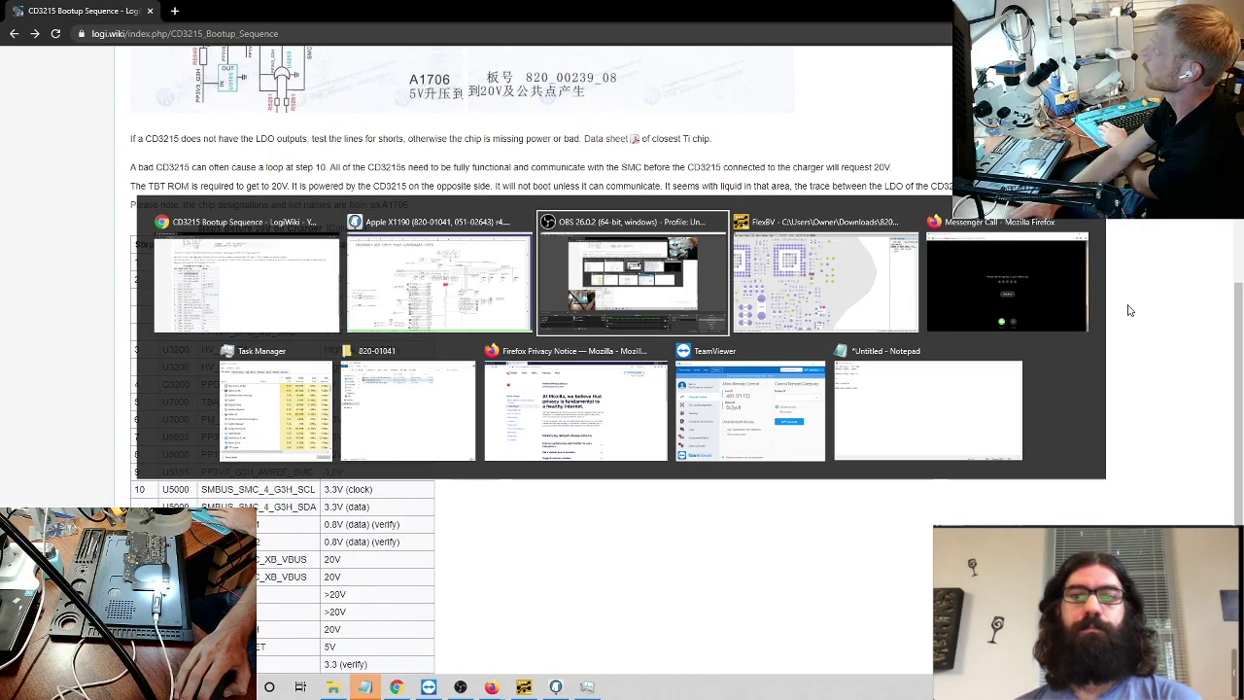
key("Tab")
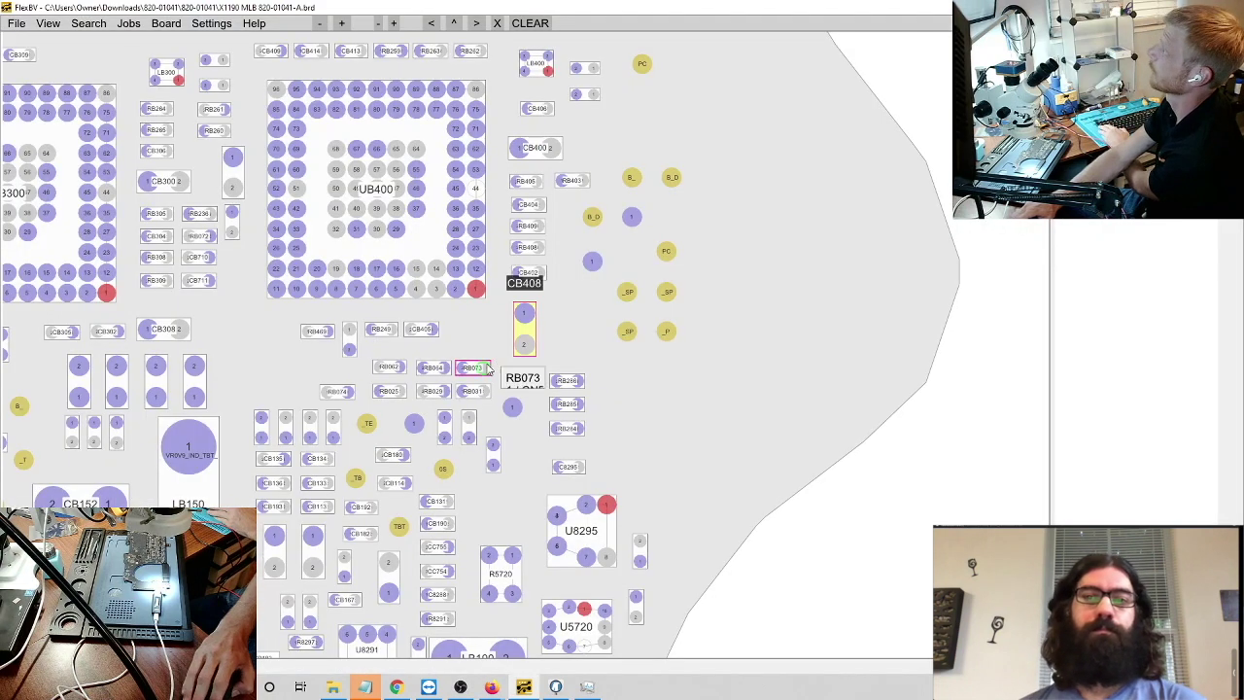
mouse_move(526, 316)
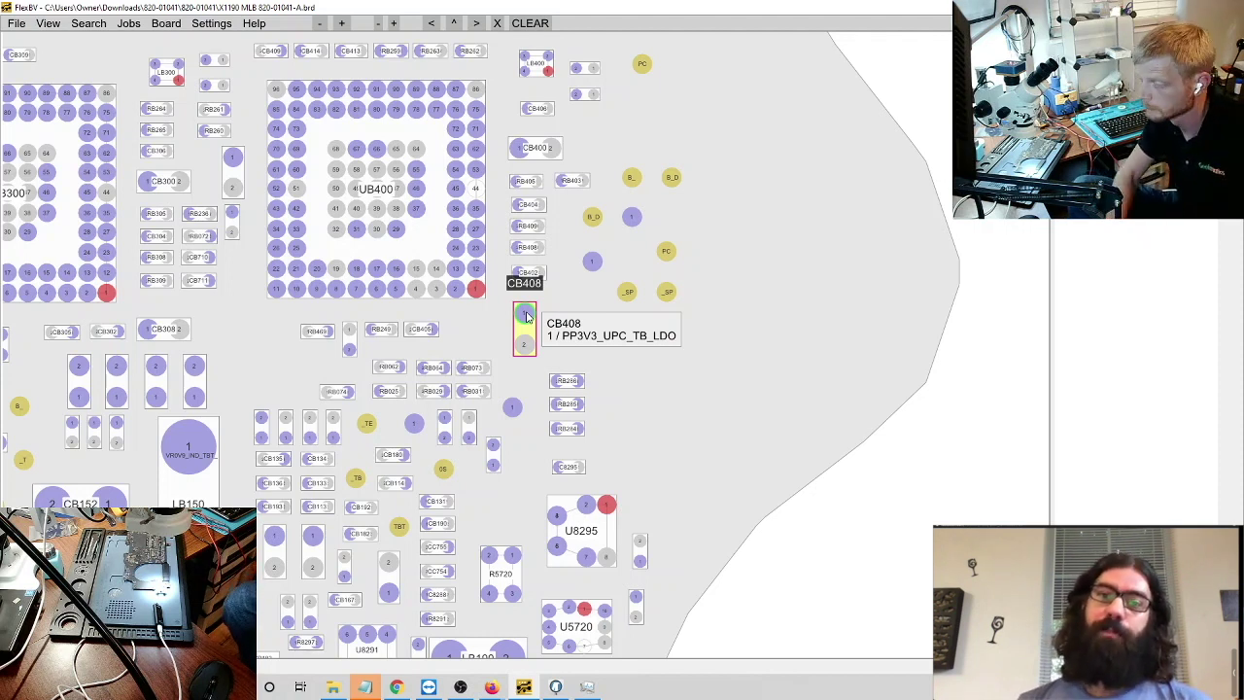
scroll(525, 316, "down", 2)
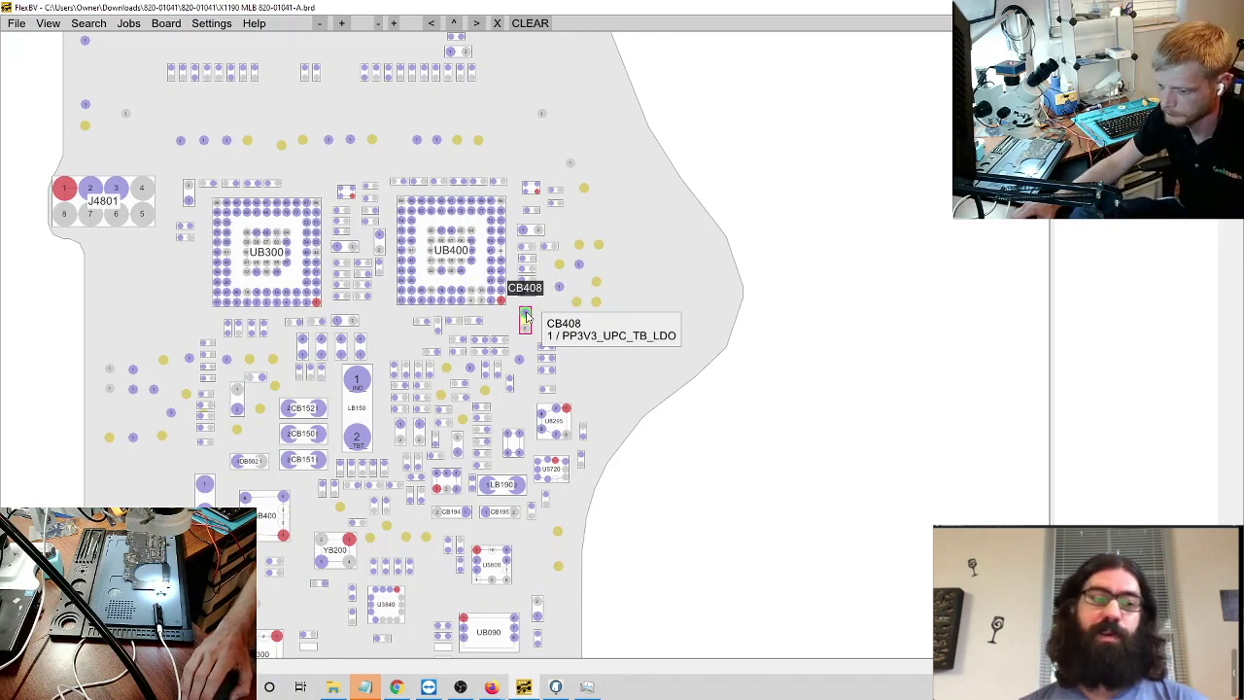
key("alt+Tab")
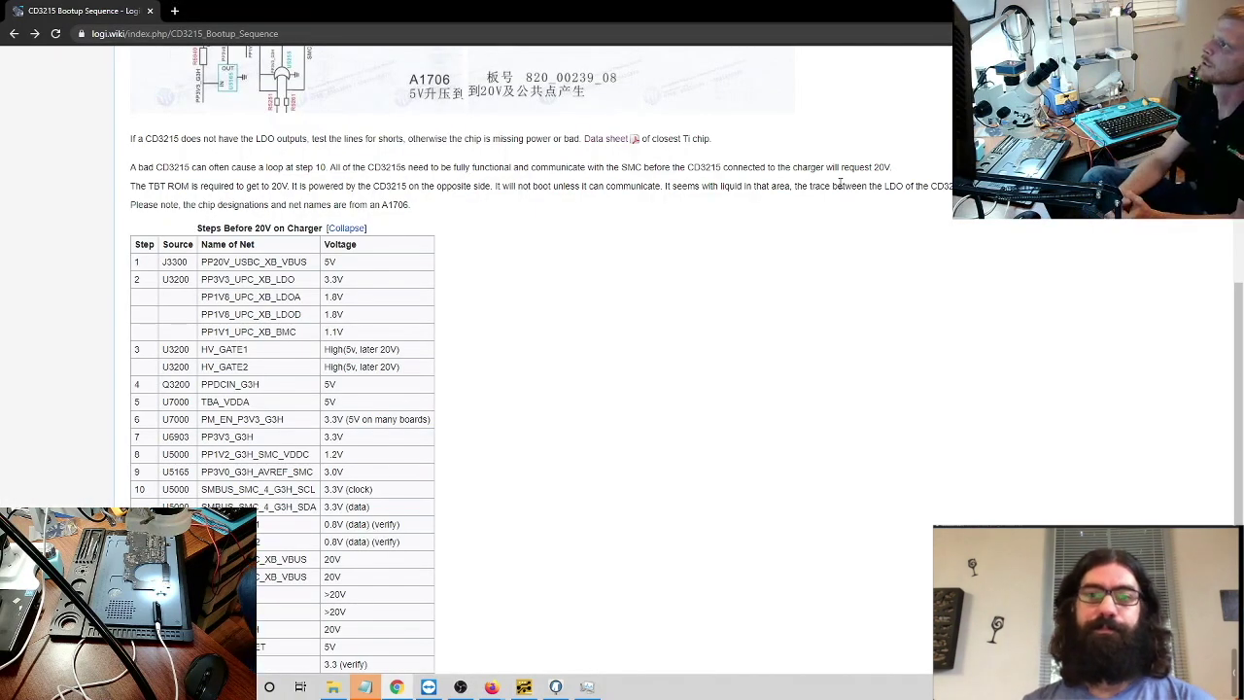